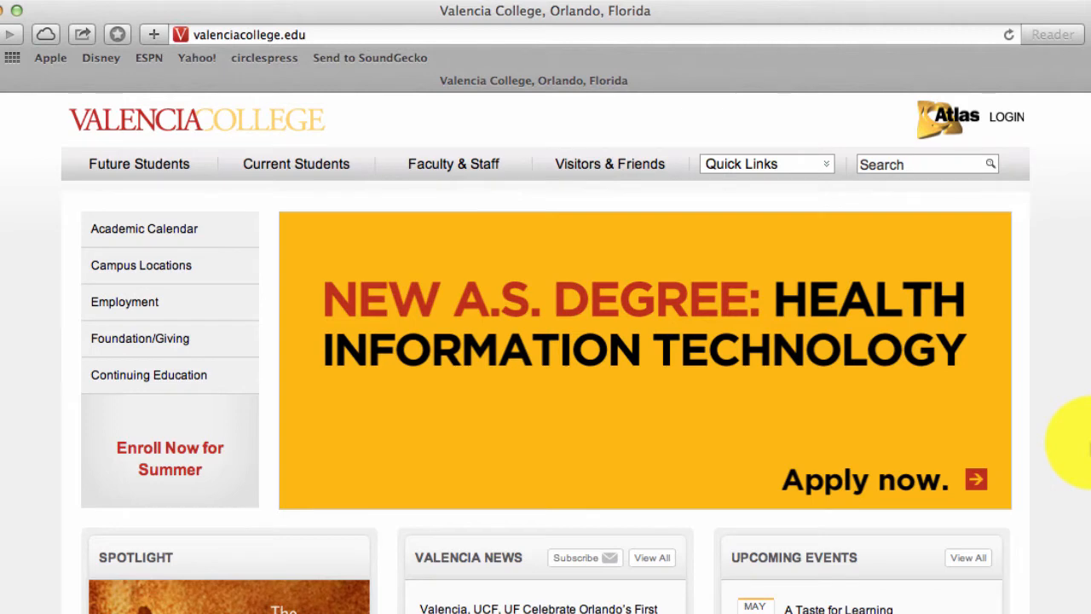
- Go to the Circles of Innovation site at circlesofinnovation.valenciacollege.edu
click(561, 30)
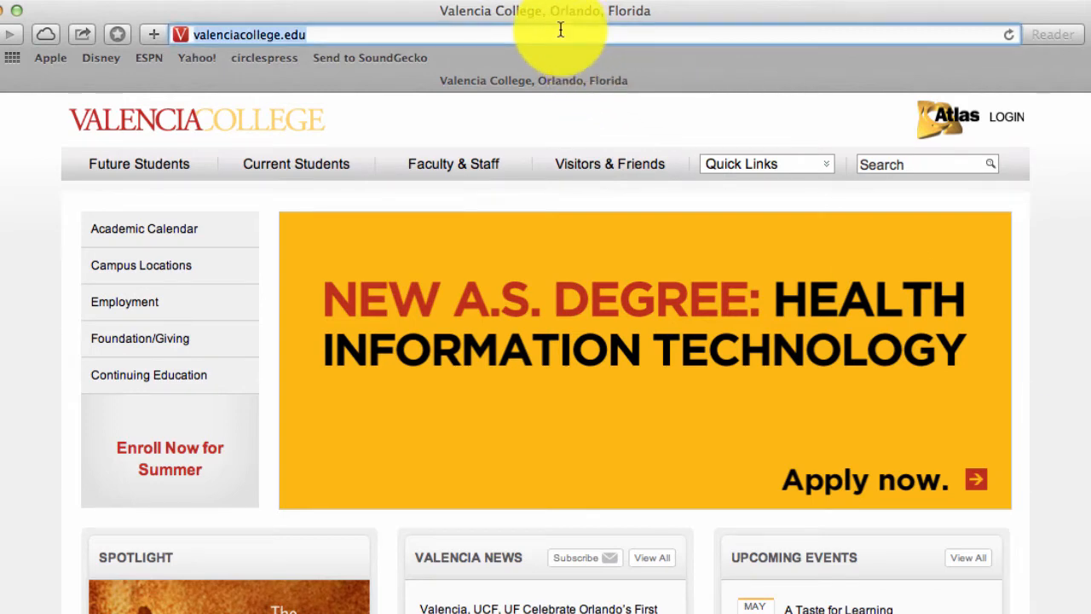
text(circlesofinnovation.)
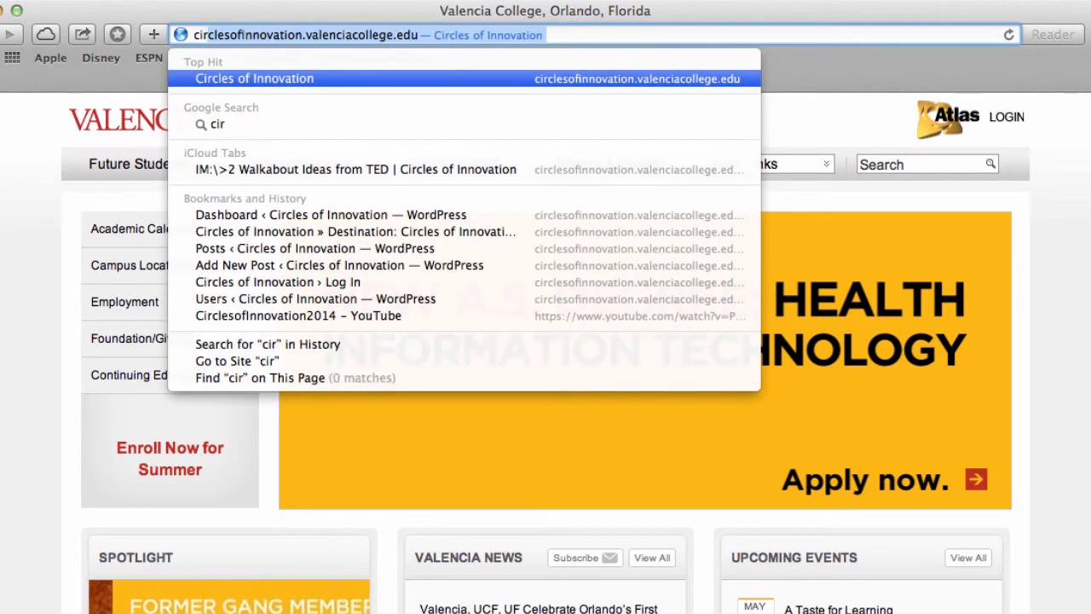
key(Return)
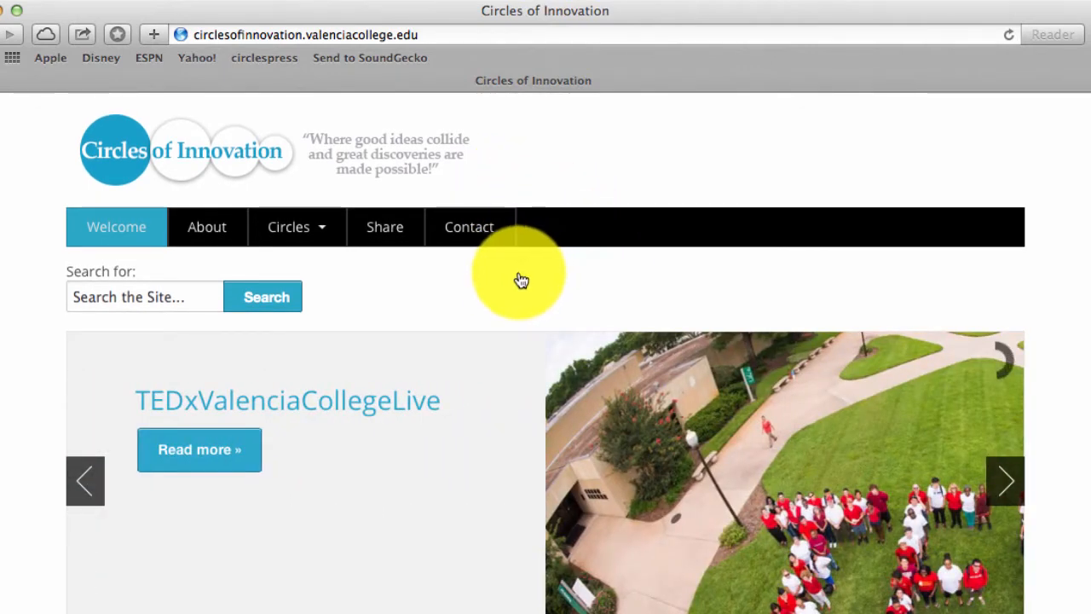
- Examine the home page's search box, recent posts, top viewed and top rated lists, and tag cloud
click(179, 296)
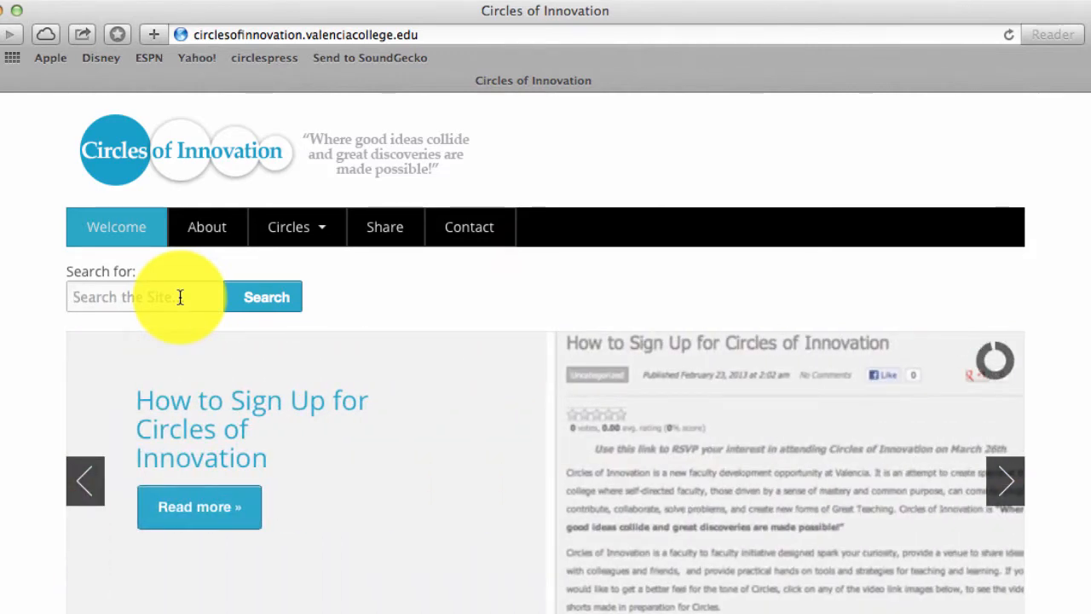
scroll(180, 296, down, 1)
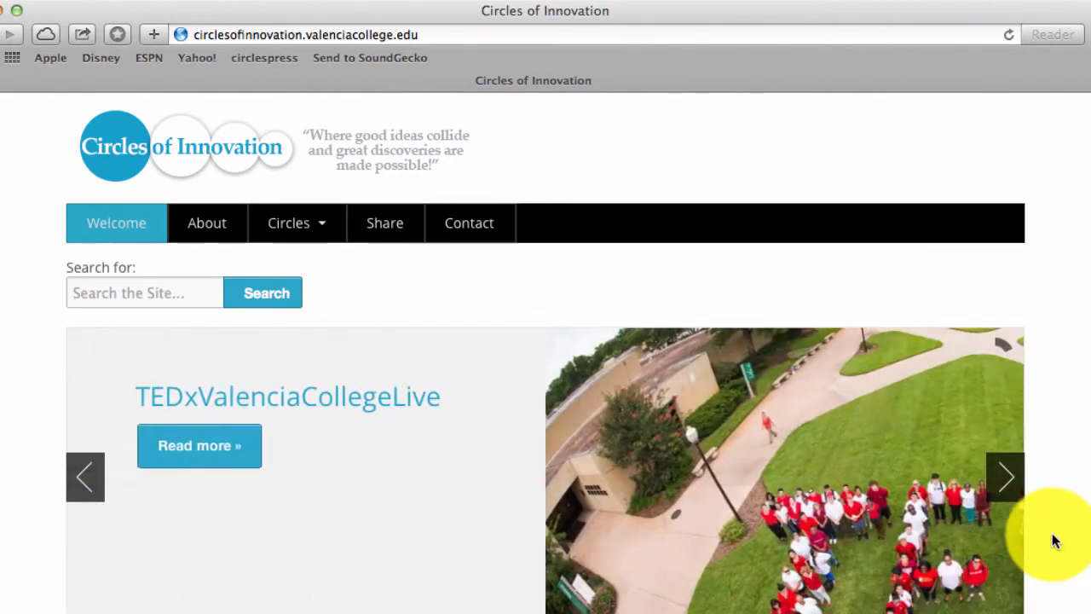
scroll(1055, 537, down, 3)
scroll(1055, 540, down, 5)
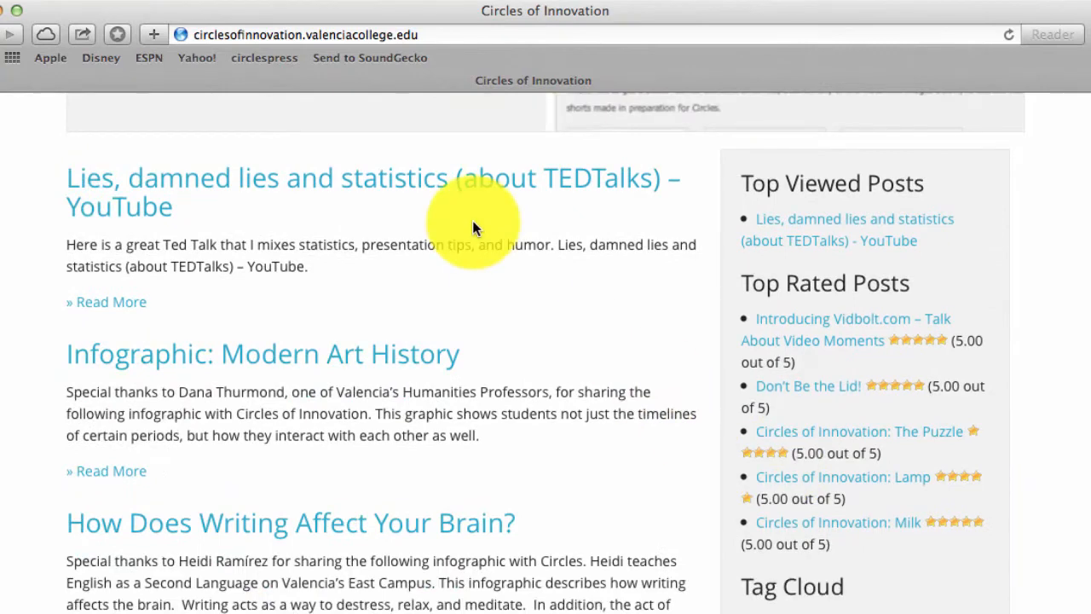
scroll(472, 218, up, 2)
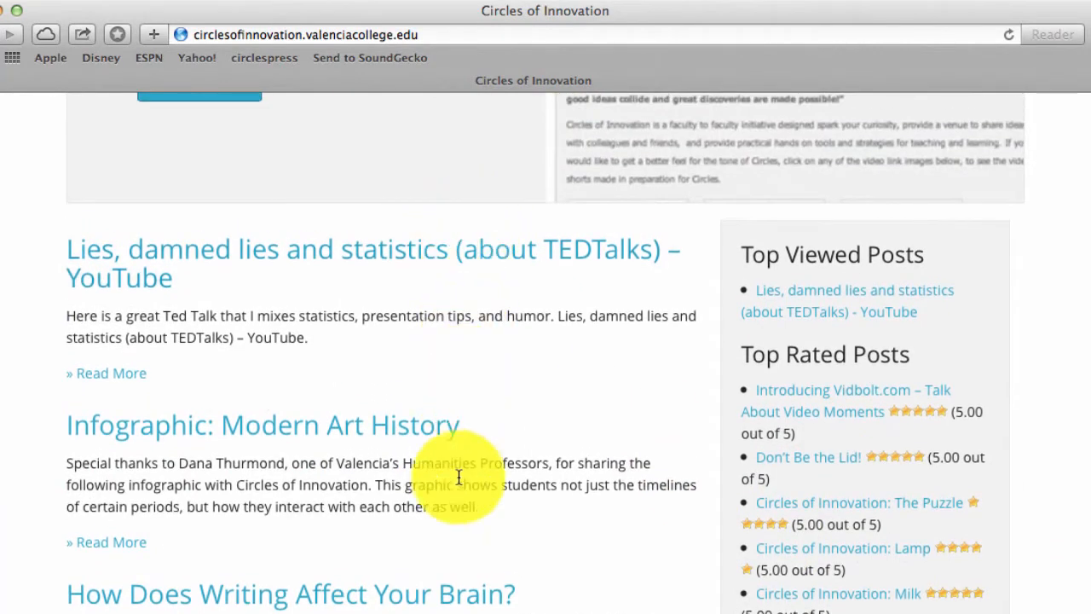
scroll(464, 601, down, 1)
scroll(546, 605, down, 1)
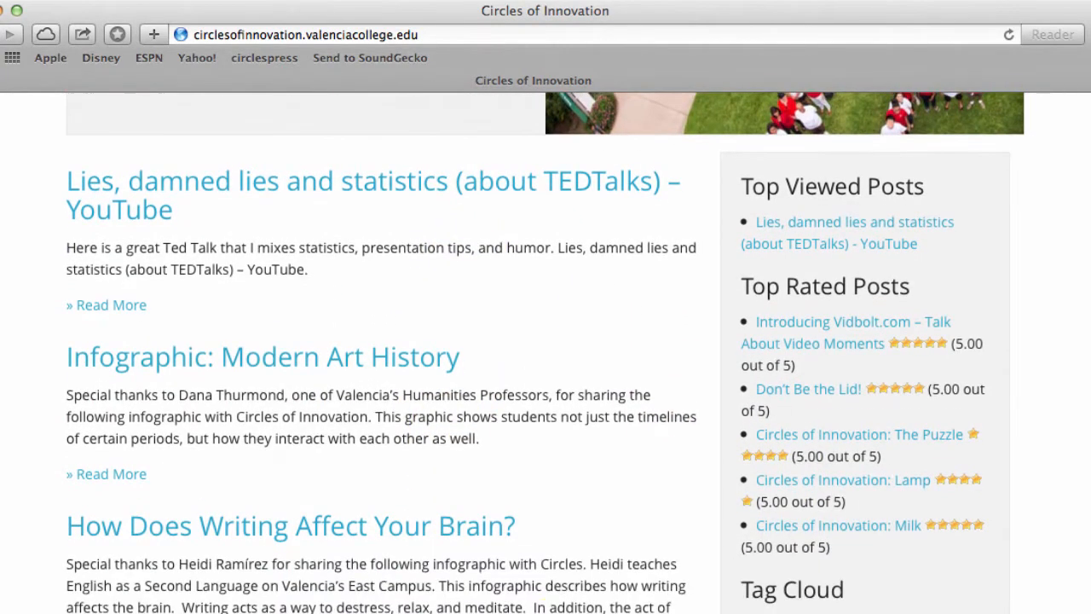
scroll(558, 607, down, 1)
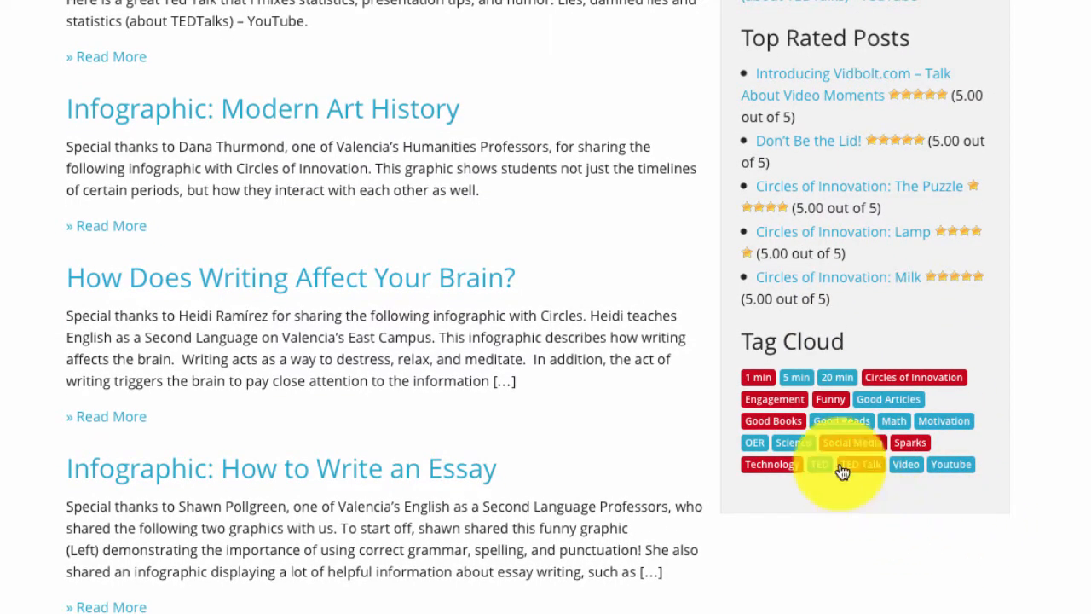
- Browse the posts tagged Science and those tagged TED Talk using the tag cloud
click(798, 444)
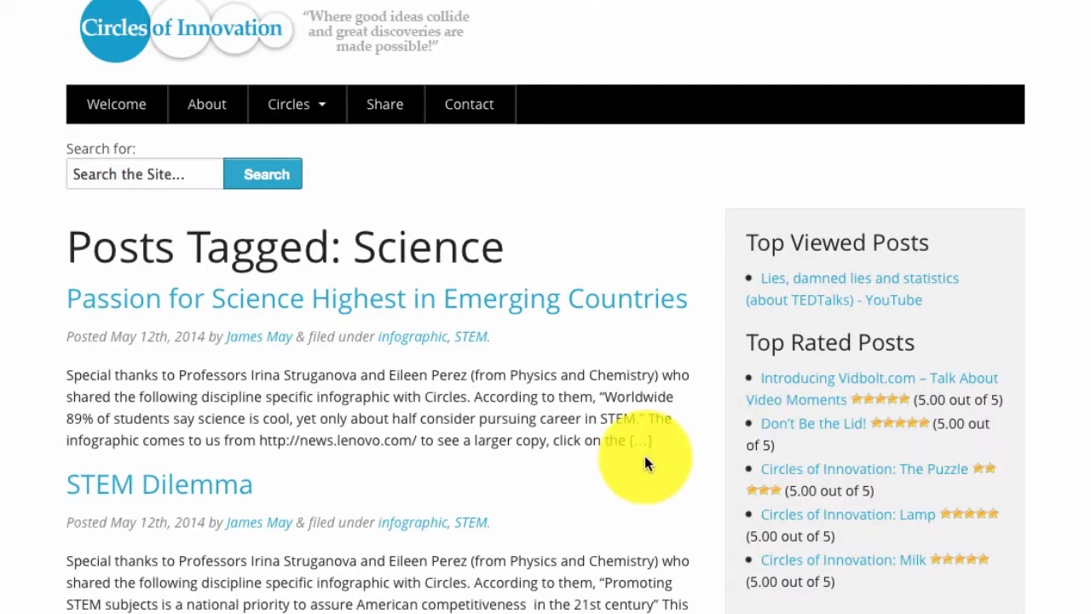
scroll(644, 456, down, 1)
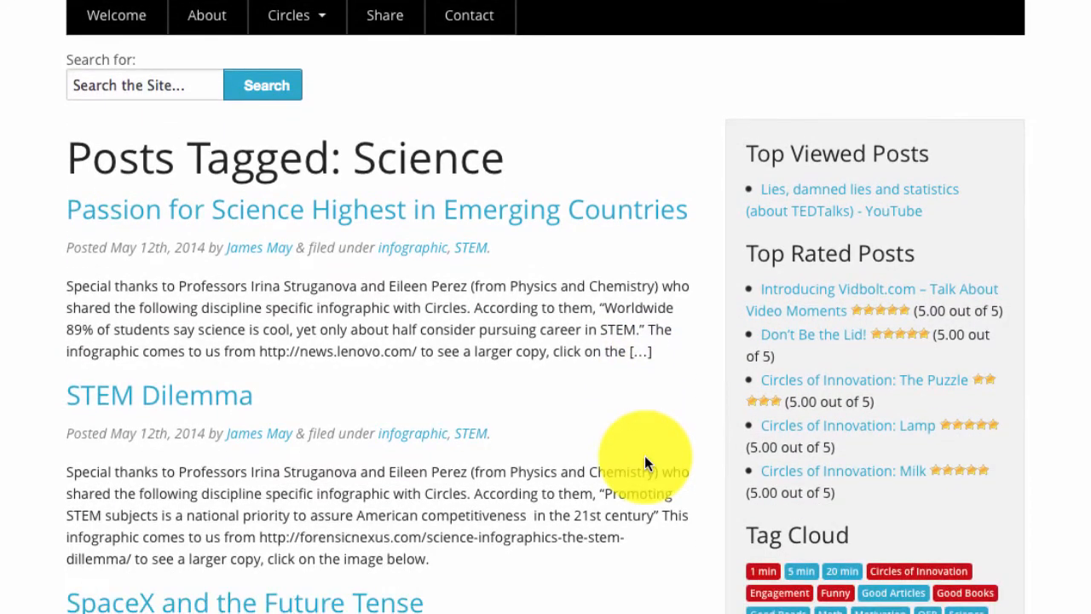
click(771, 609)
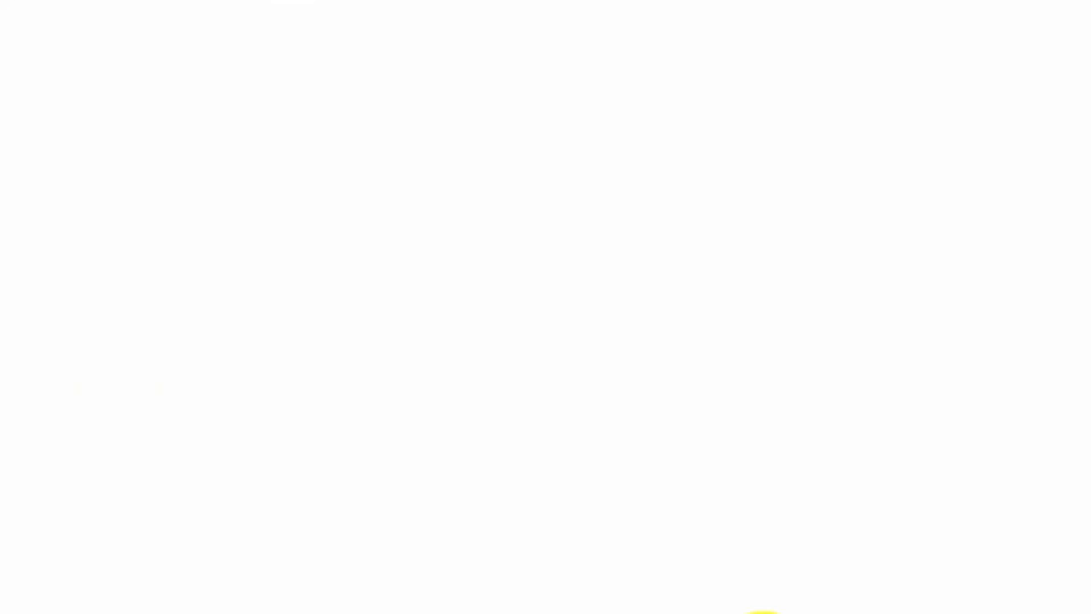
scroll(668, 607, down, 1)
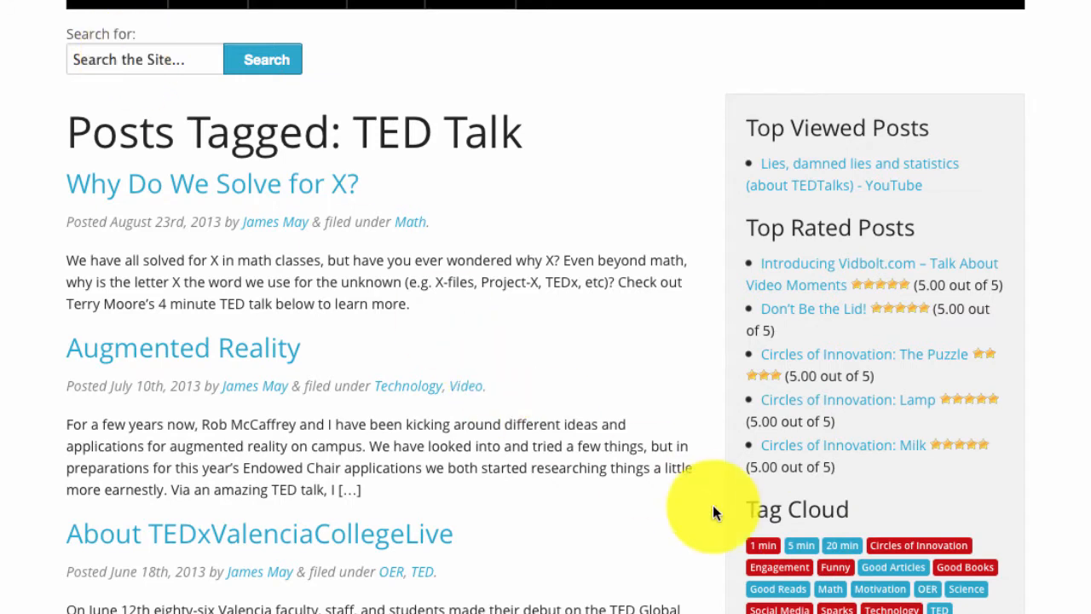
scroll(679, 540, up, 1)
scroll(679, 540, up, 3)
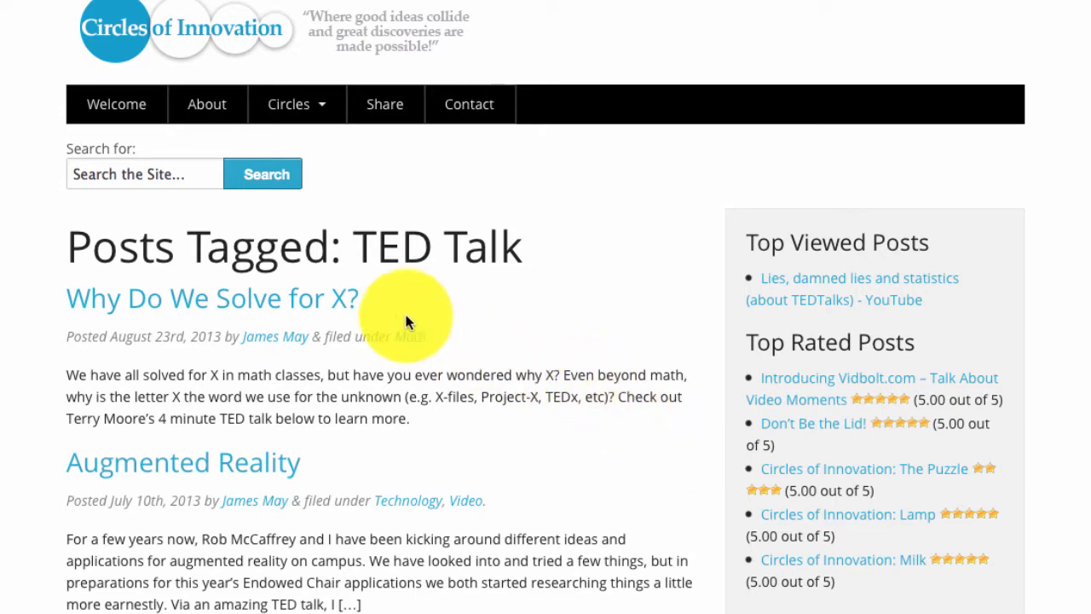
- Open the Augmented Reality post and examine its text, embedded videos, sharing and rating options, tags and comments
click(256, 455)
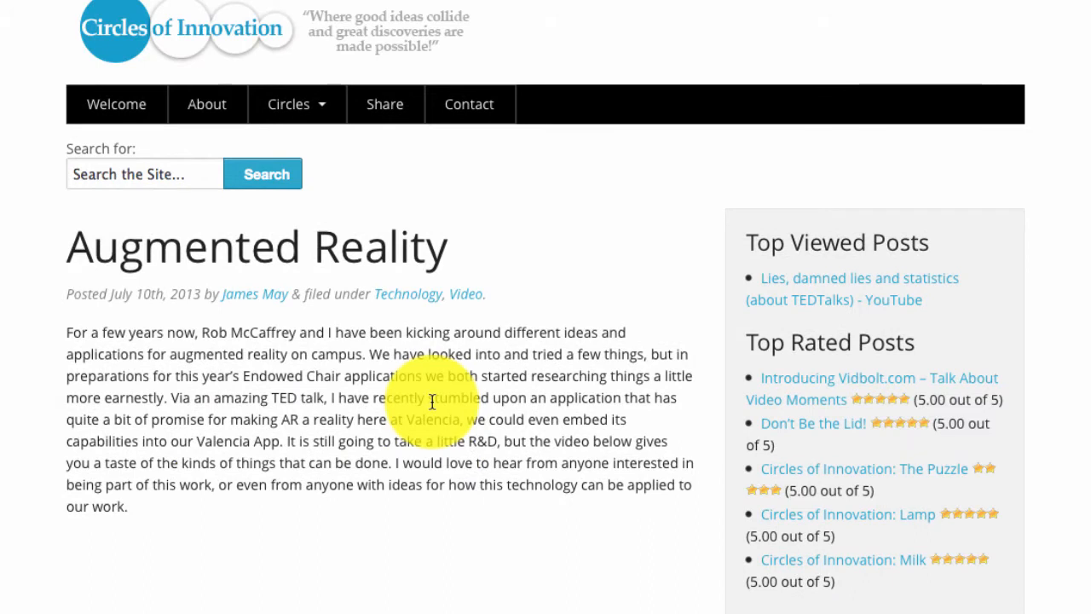
scroll(477, 457, down, 2)
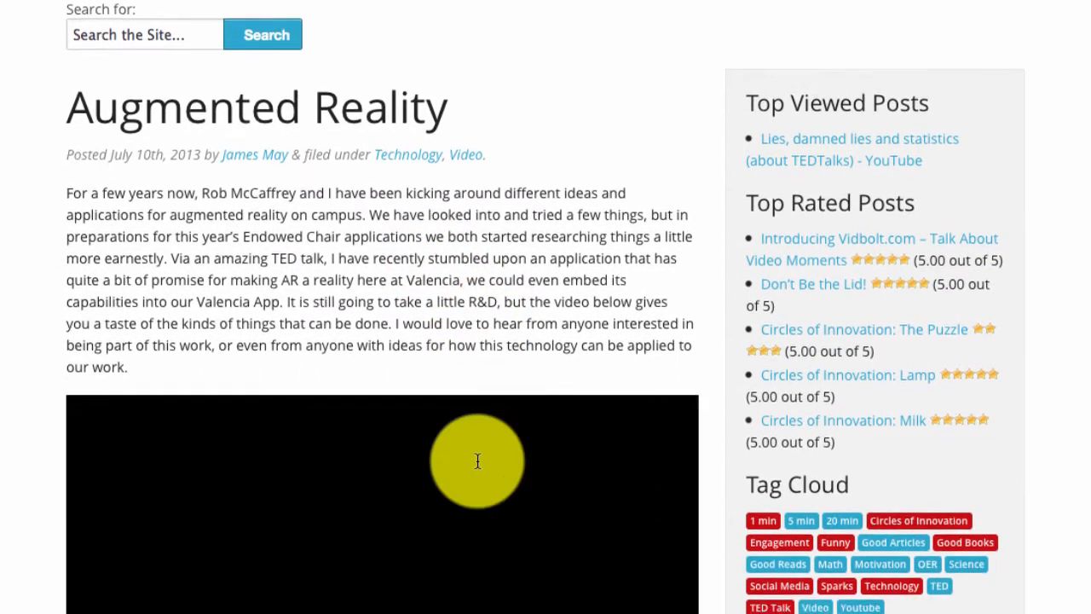
scroll(477, 460, down, 1)
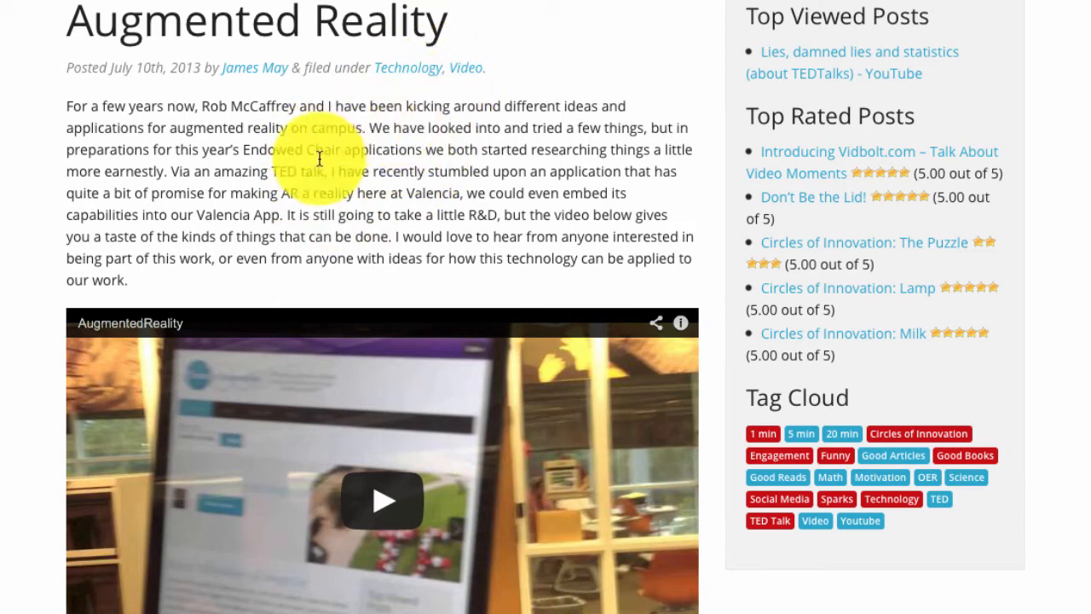
scroll(365, 149, down, 2)
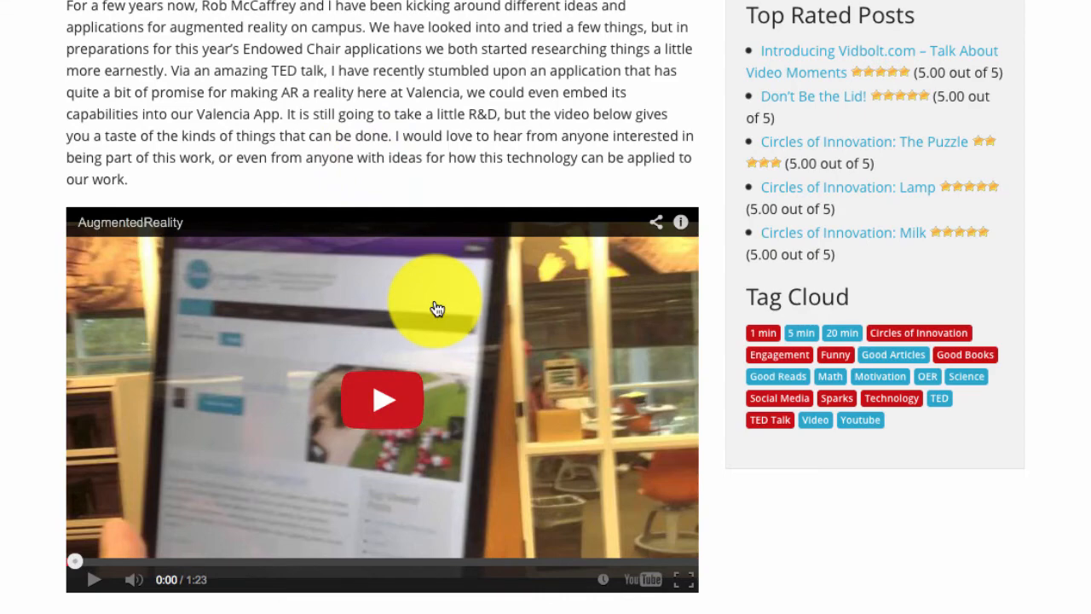
scroll(436, 308, down, 12)
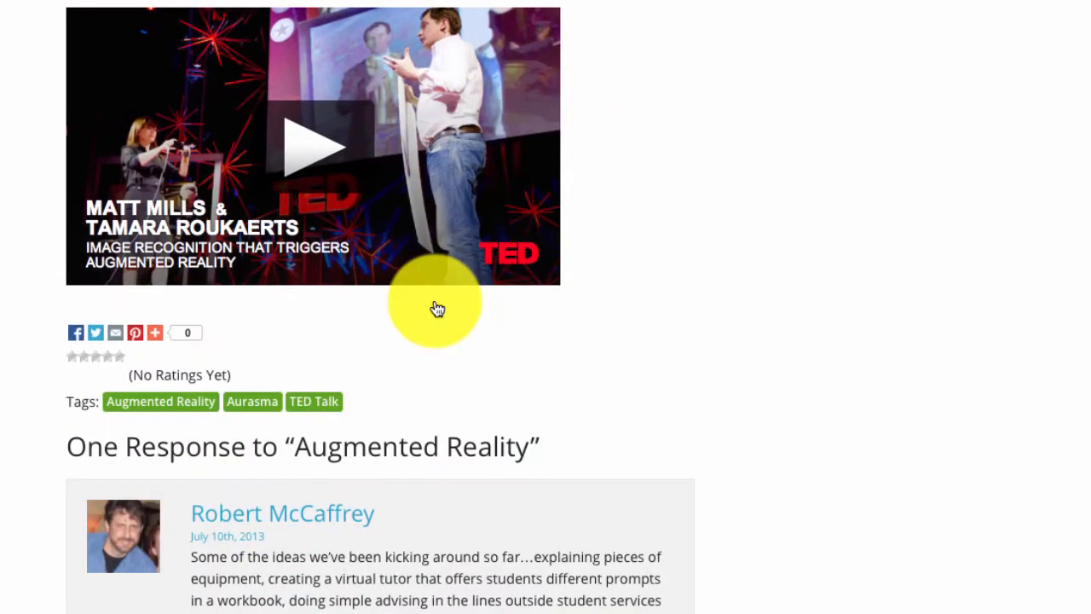
scroll(437, 309, up, 1)
scroll(434, 307, down, 2)
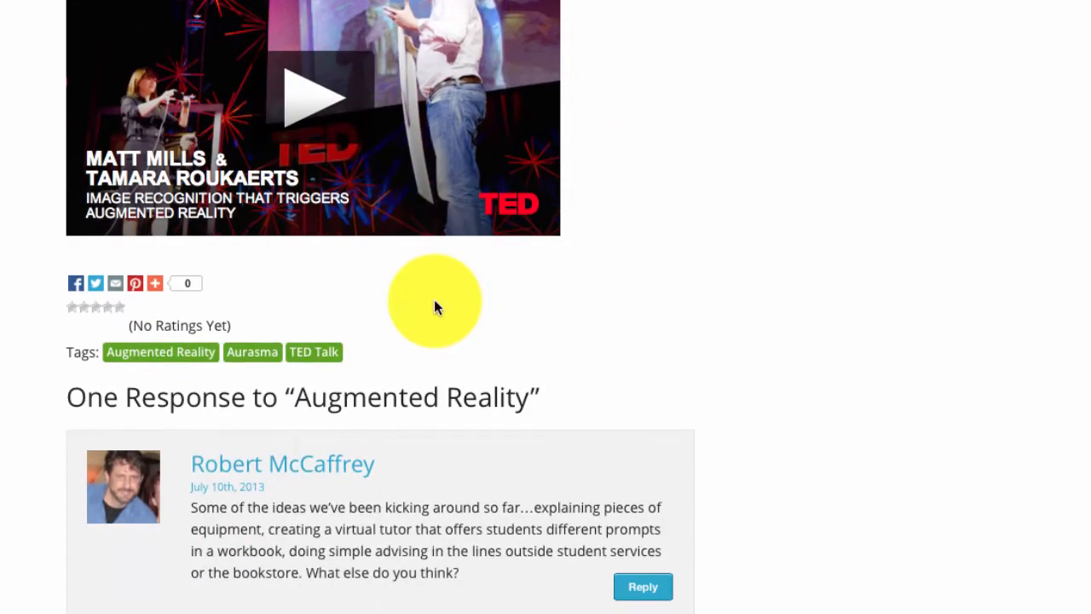
scroll(434, 307, down, 3)
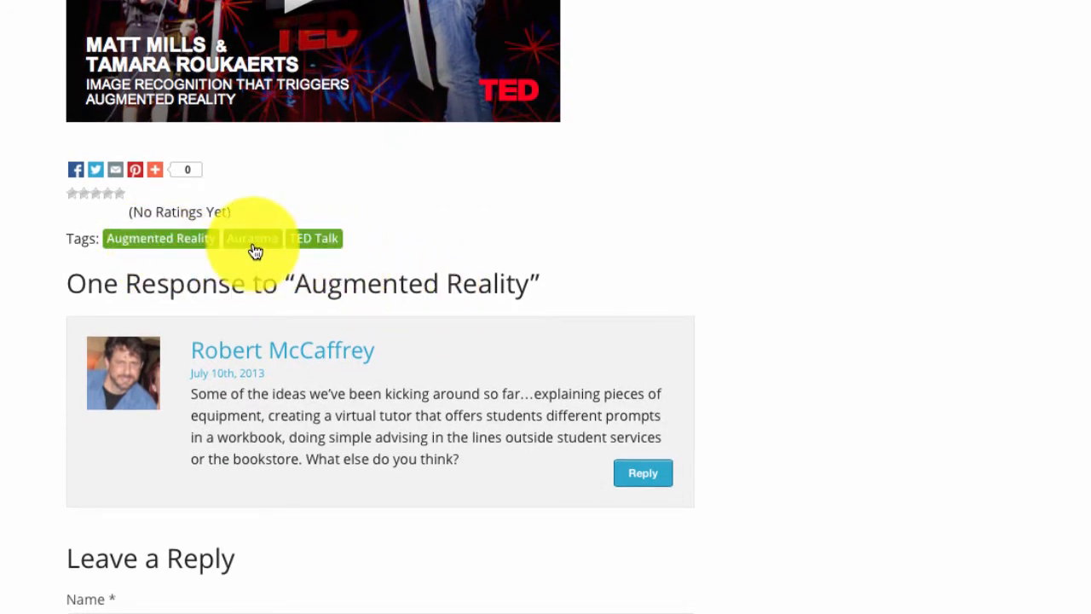
scroll(424, 227, up, 1)
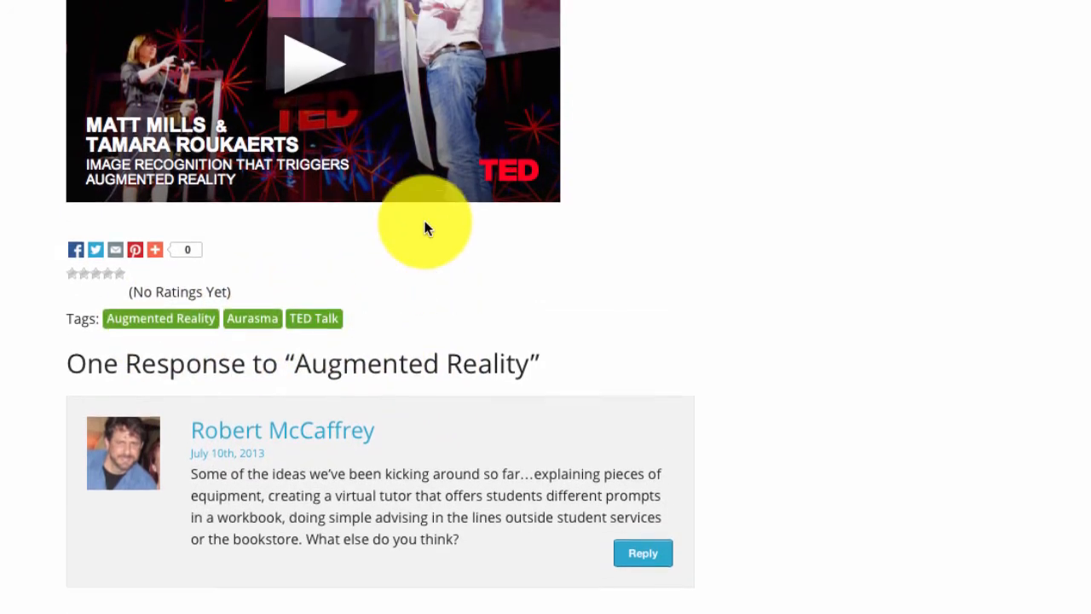
scroll(423, 216, up, 12)
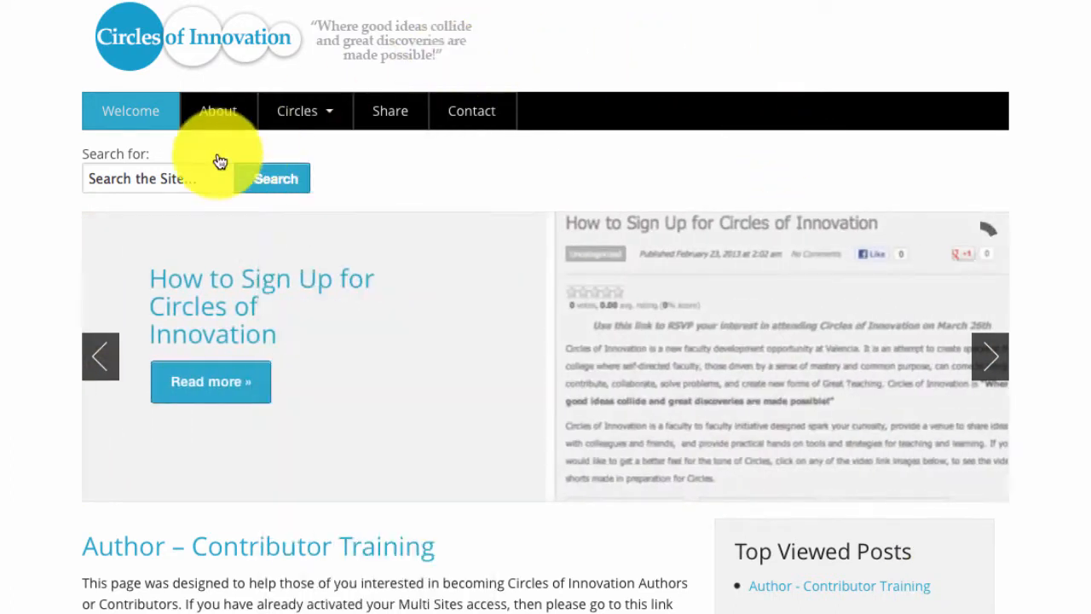
- Search the site for "training"
click(184, 175)
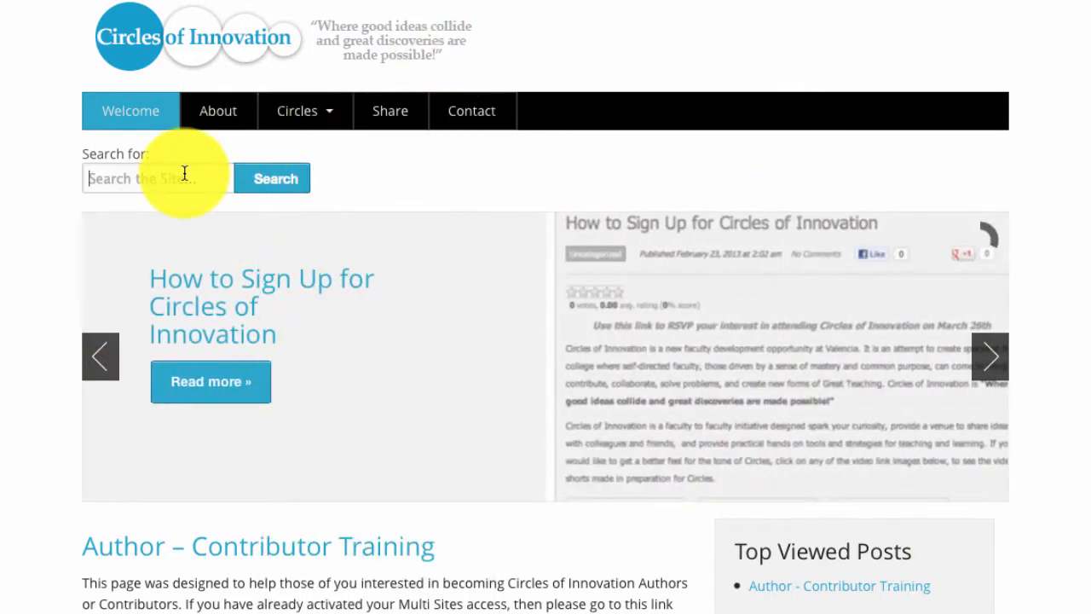
text(train)
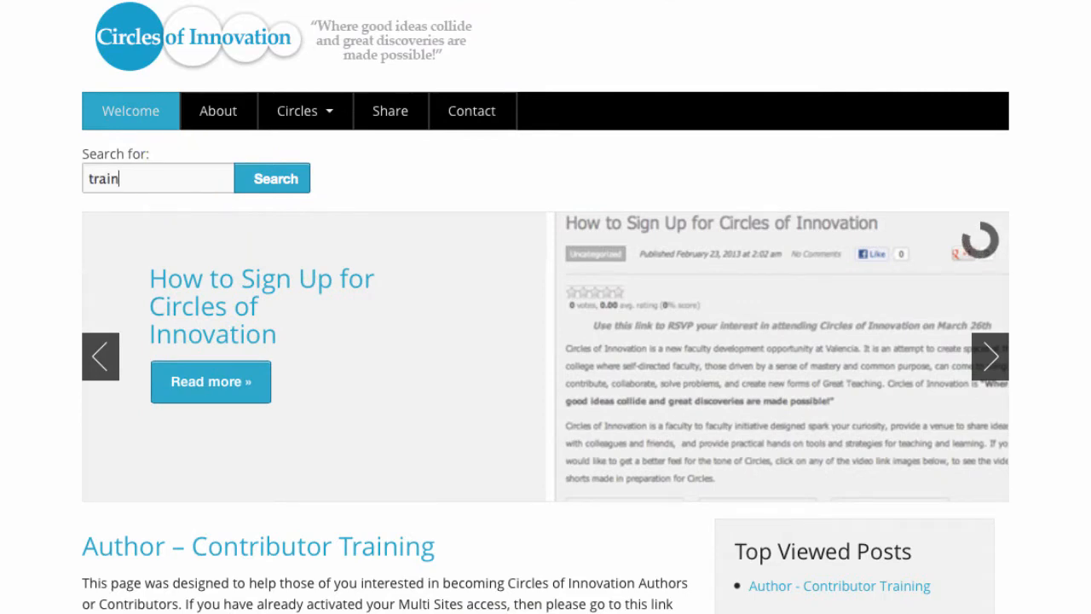
text(ining)
key(Return)
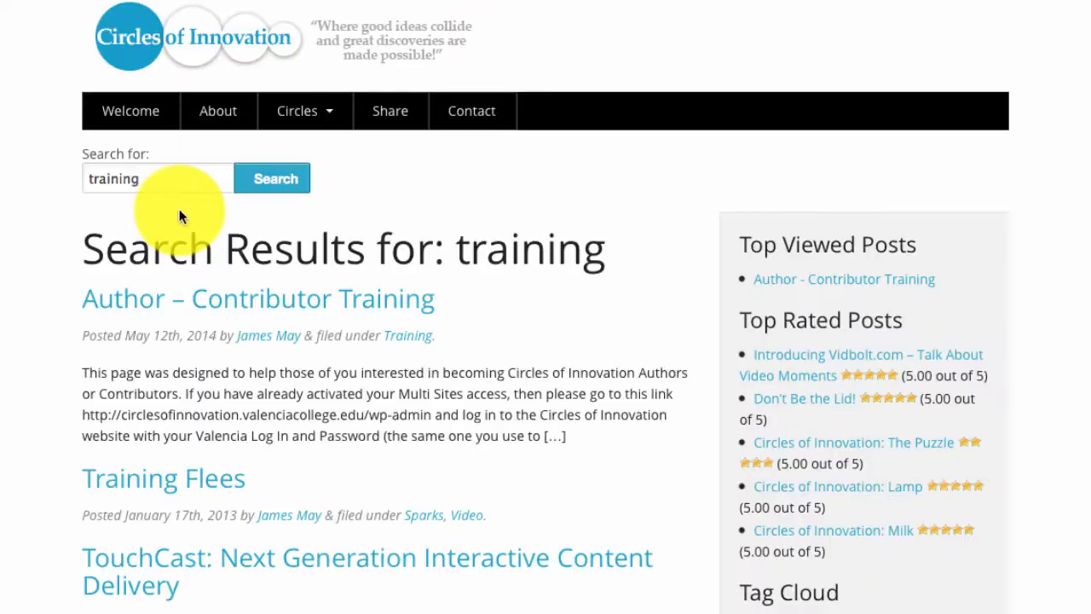
- Open the Author – Contributor Training post, read its access instructions, and follow its wp-admin link
click(181, 304)
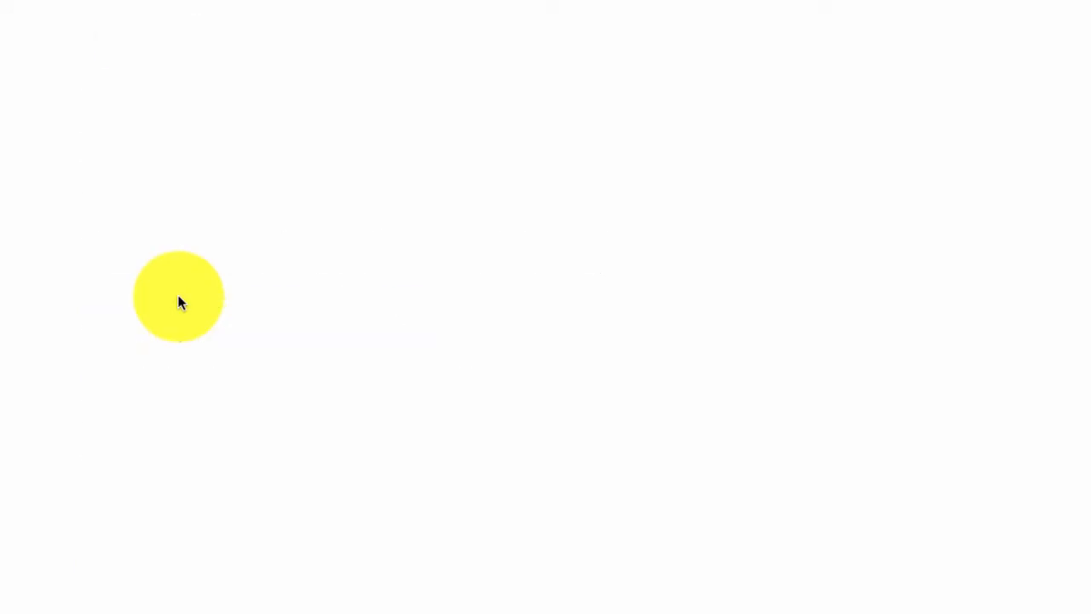
scroll(268, 348, down, 1)
scroll(269, 350, down, 1)
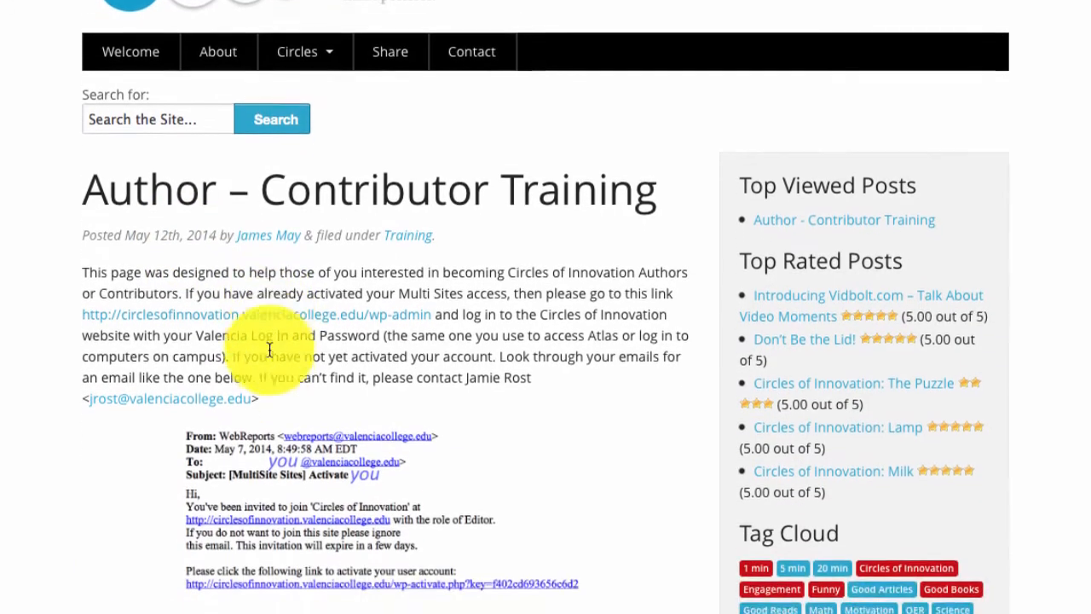
scroll(269, 351, up, 1)
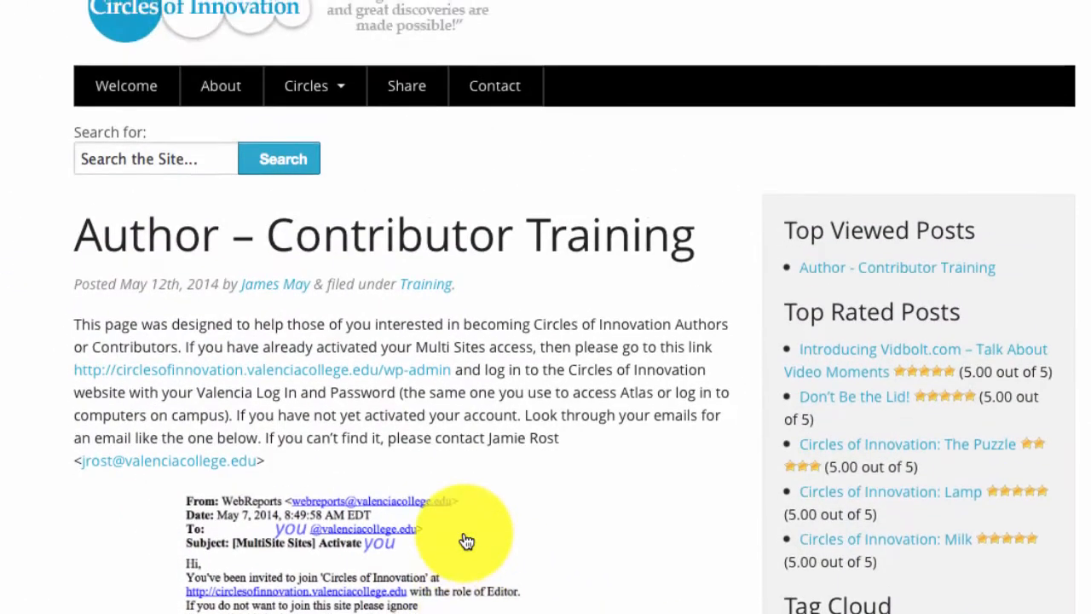
click(325, 379)
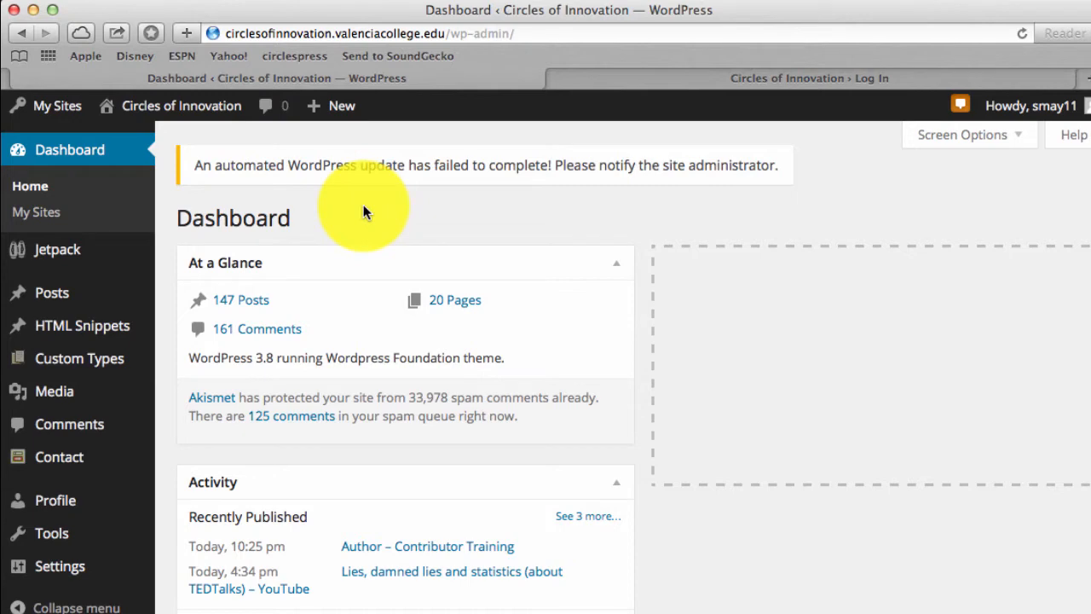
- Switch from the WordPress dashboard to the live Circles of Innovation site, back to the dashboard, and to the live site again
click(207, 109)
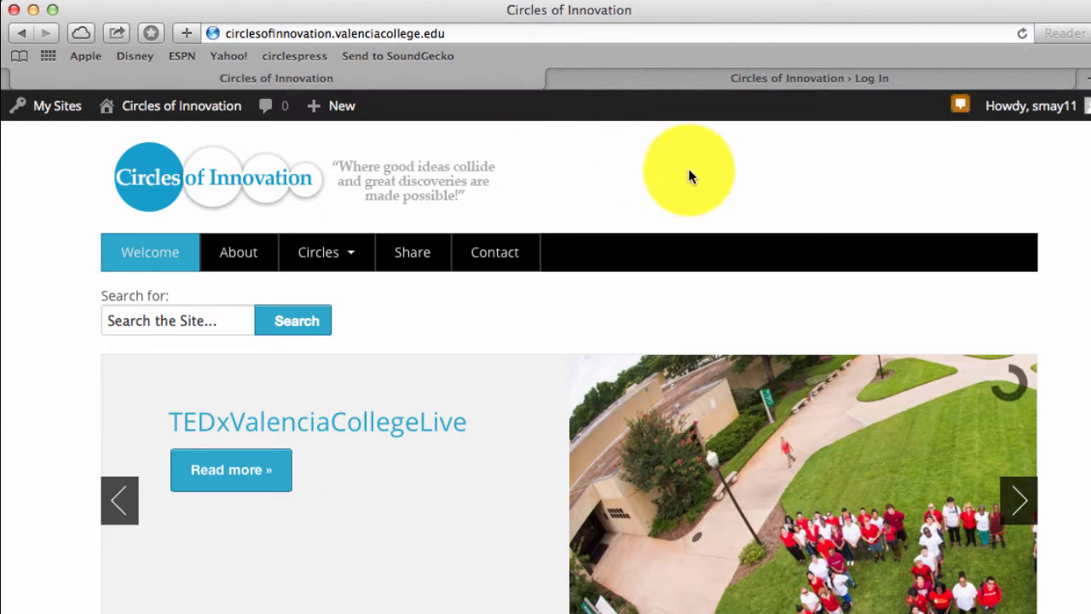
mouse_move(207, 110)
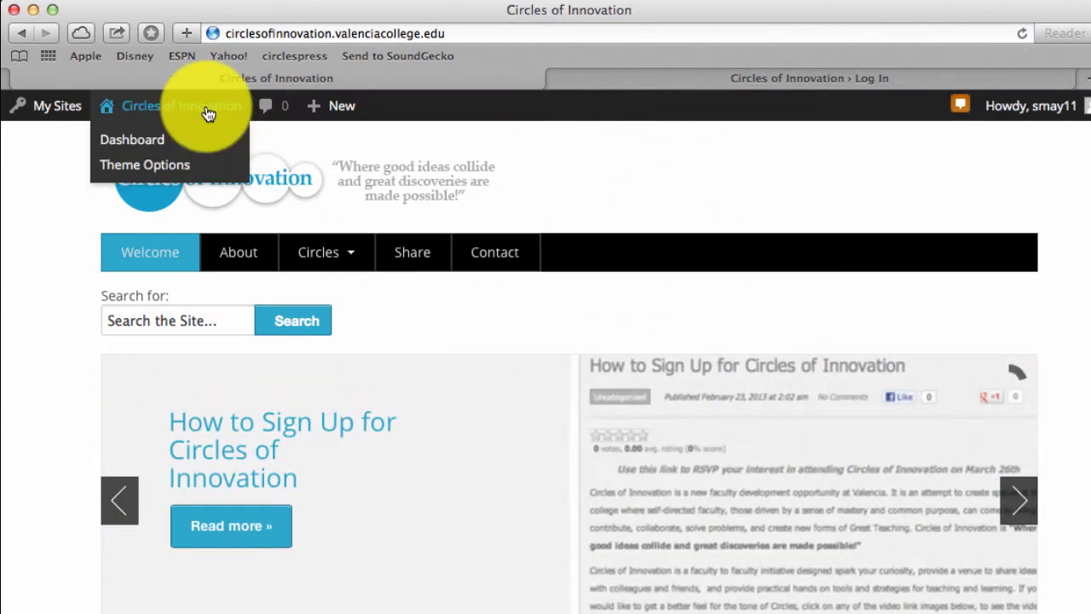
click(145, 141)
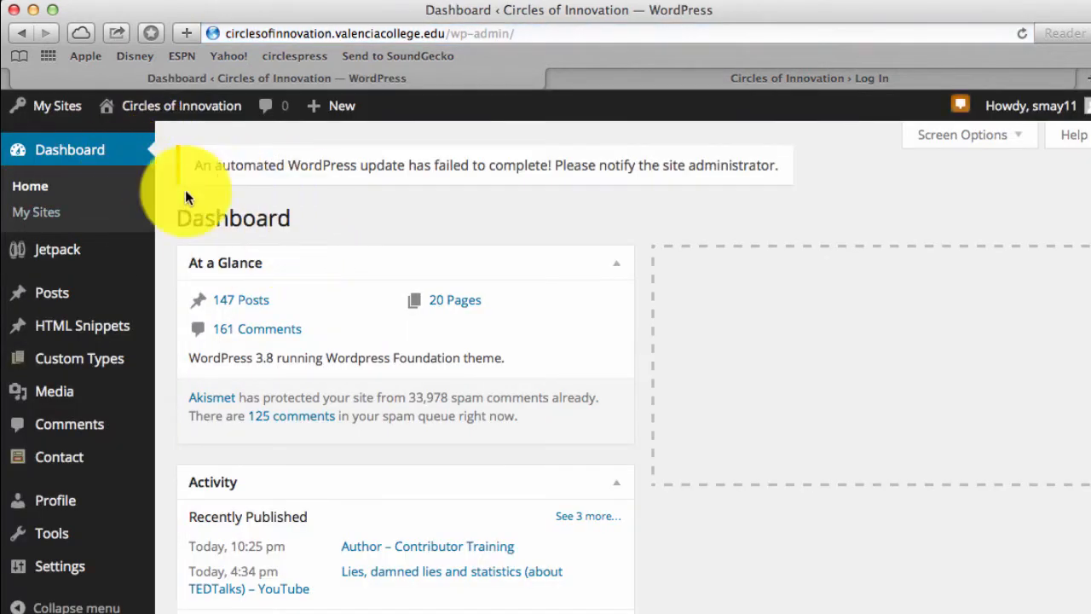
mouse_move(182, 106)
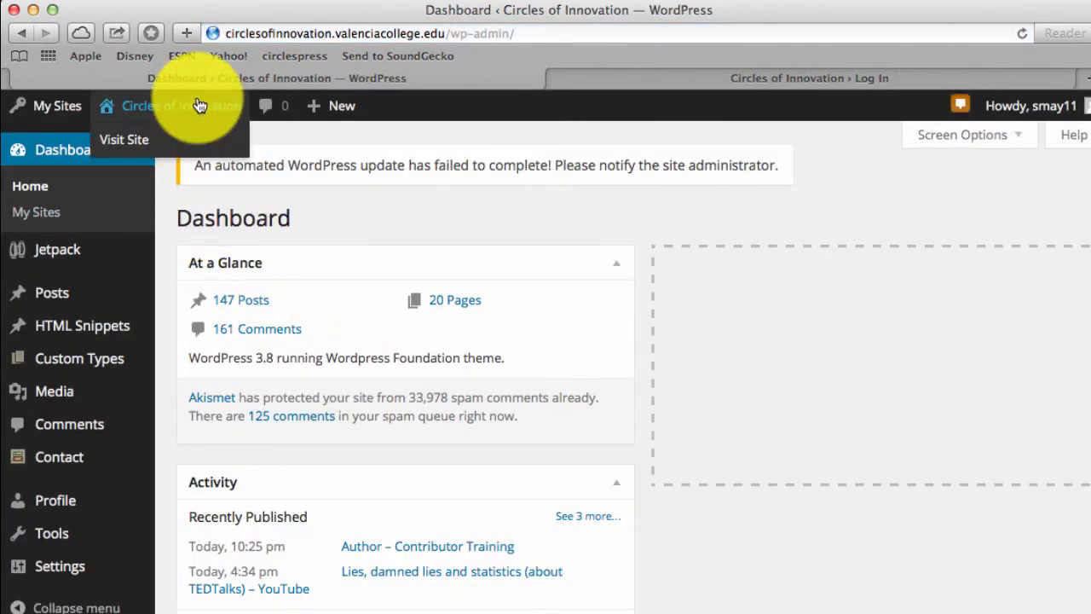
click(145, 139)
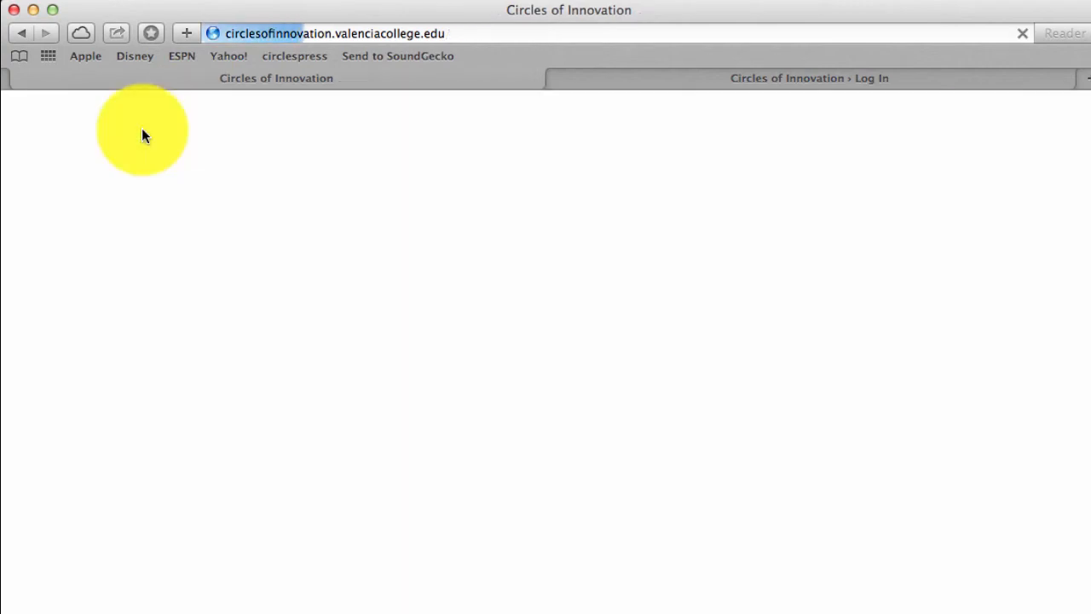
- Look over the live home page and the options for adding new content, and return to the WordPress dashboard
scroll(314, 335, down, 10)
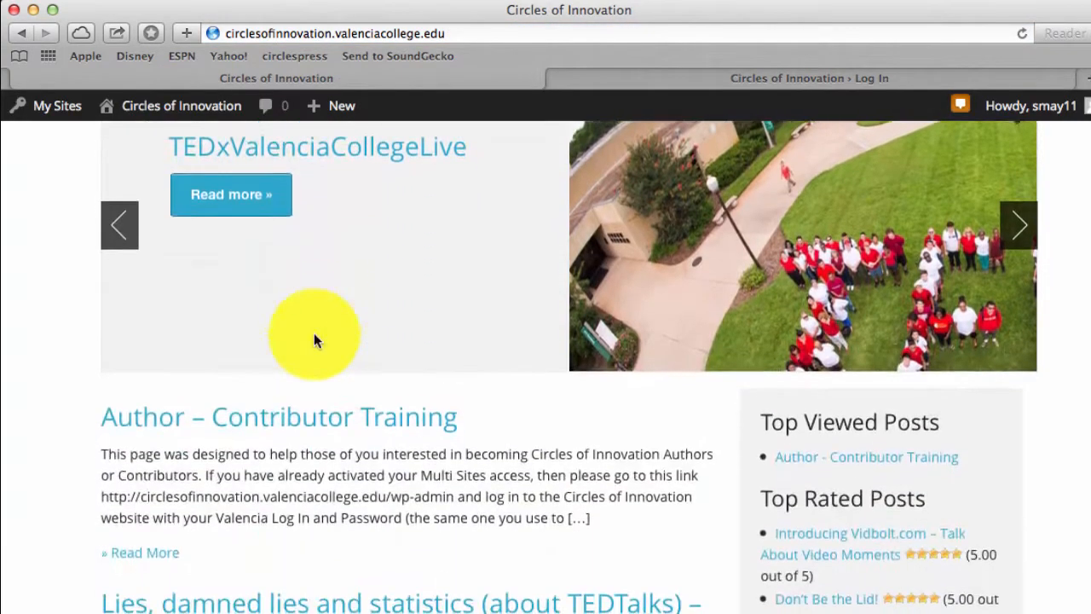
scroll(313, 334, up, 4)
scroll(314, 334, up, 6)
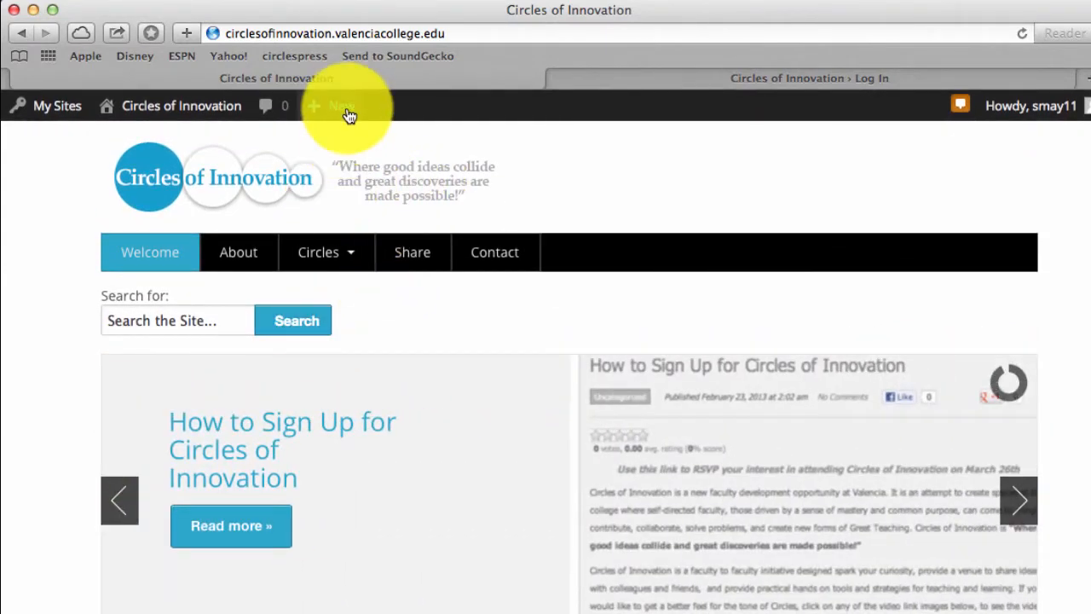
mouse_move(348, 110)
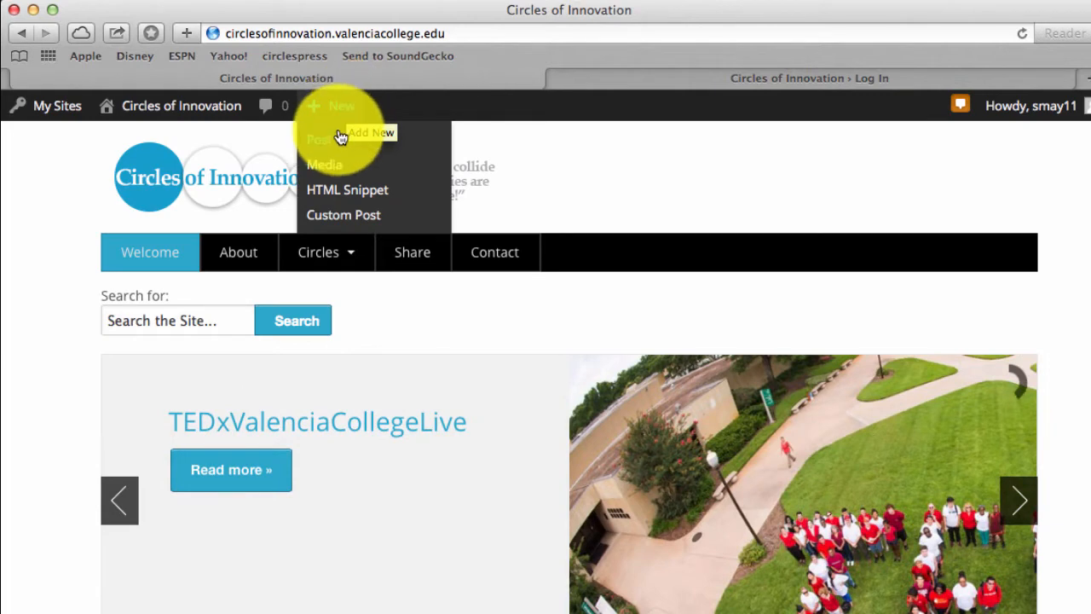
mouse_move(214, 107)
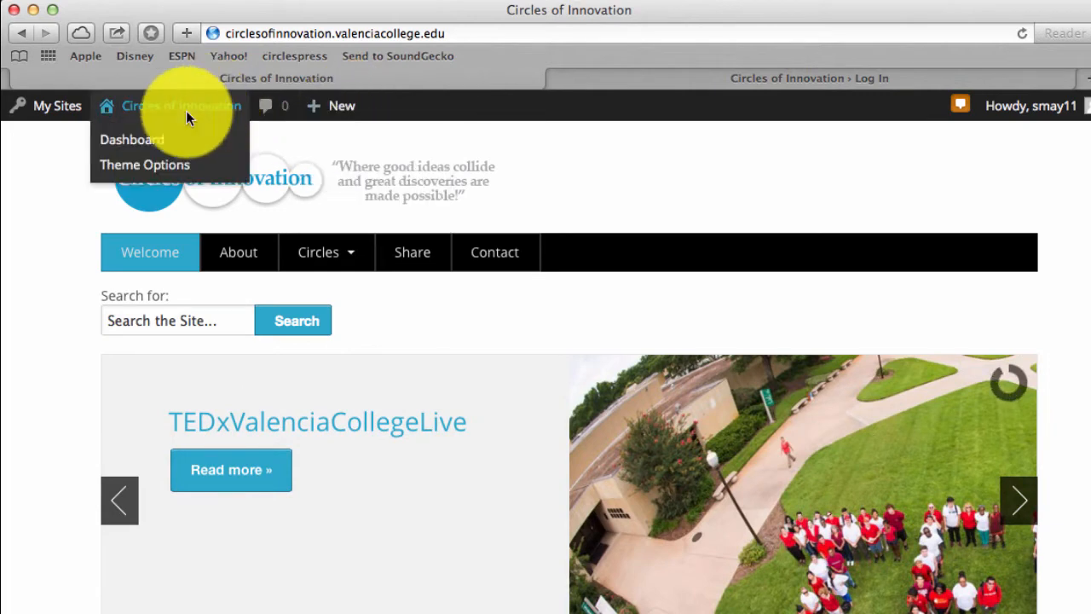
click(156, 139)
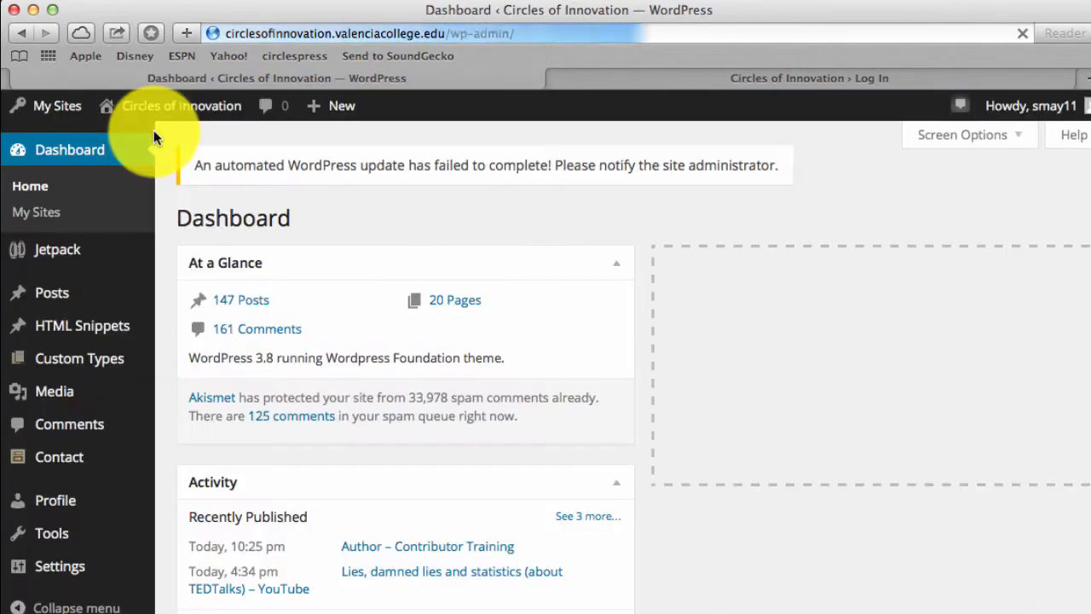
- Start a new post from the dashboard and look over the blank post editor
mouse_move(72, 297)
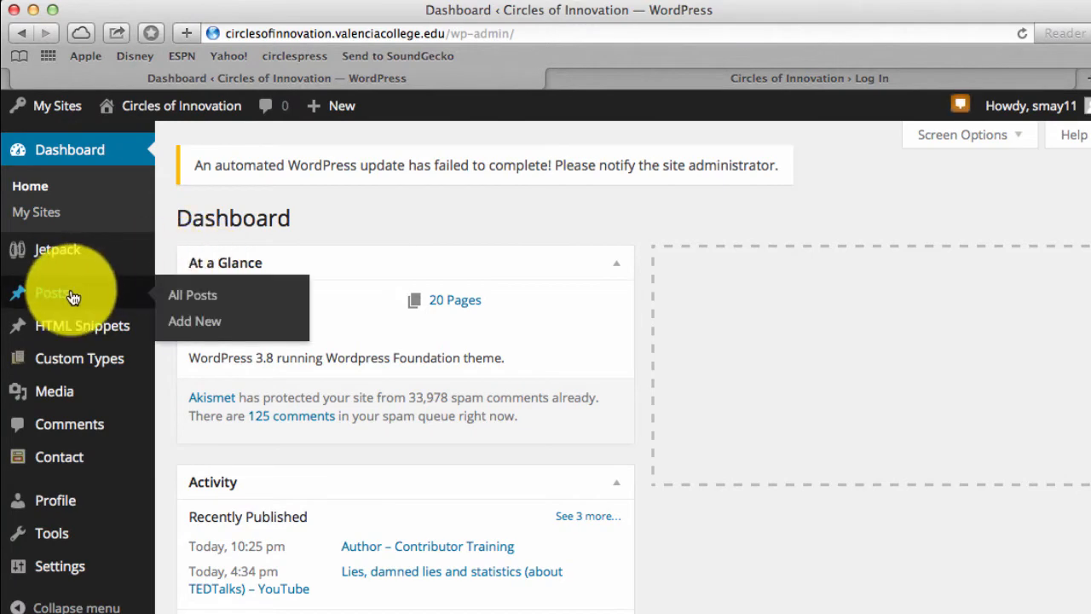
click(172, 321)
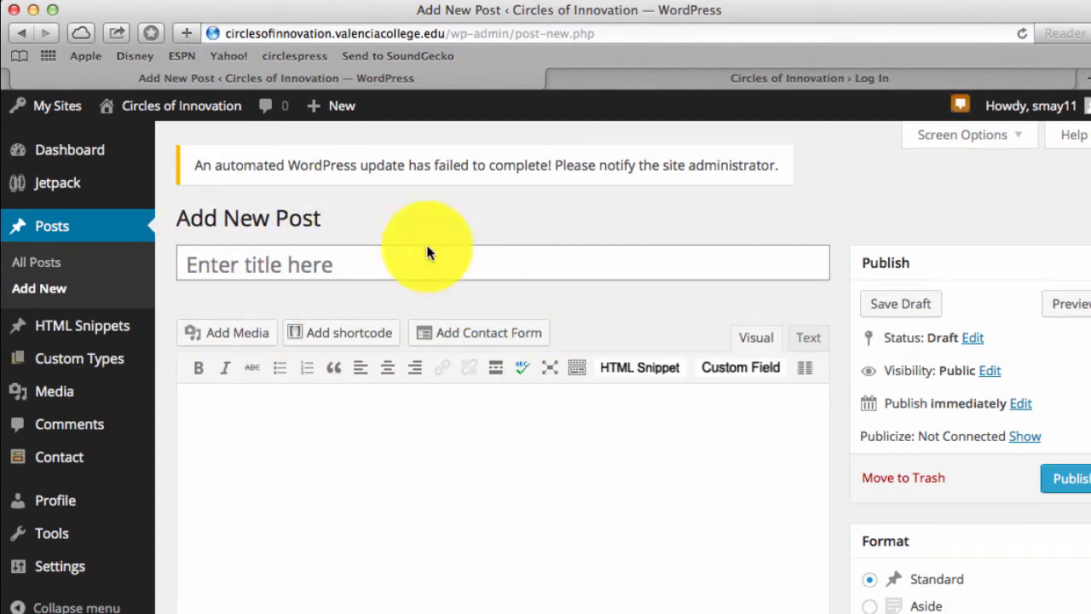
mouse_move(192, 109)
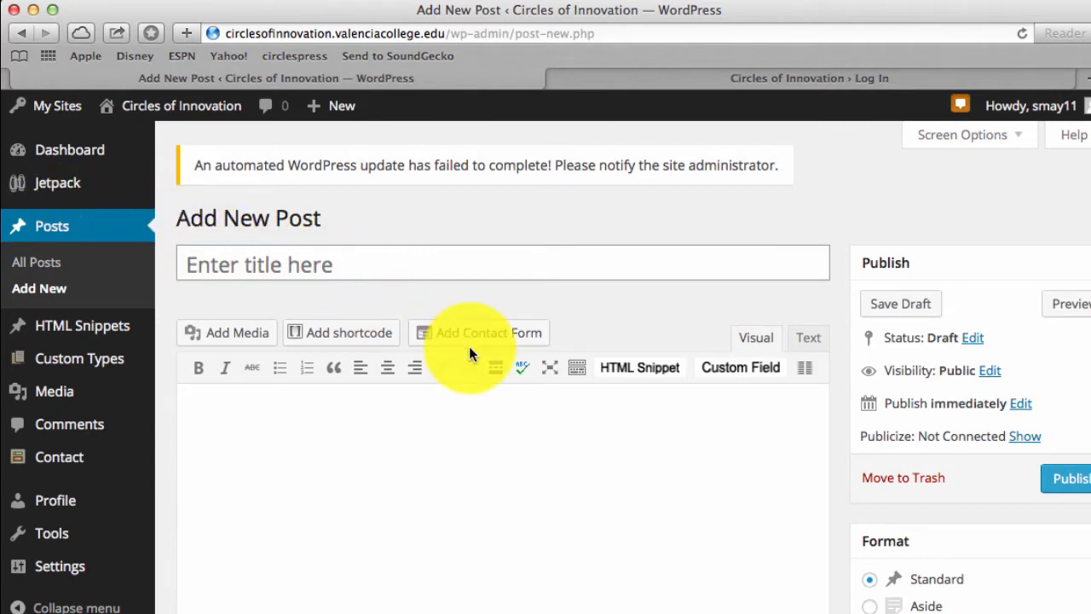
scroll(470, 348, down, 2)
scroll(470, 347, up, 2)
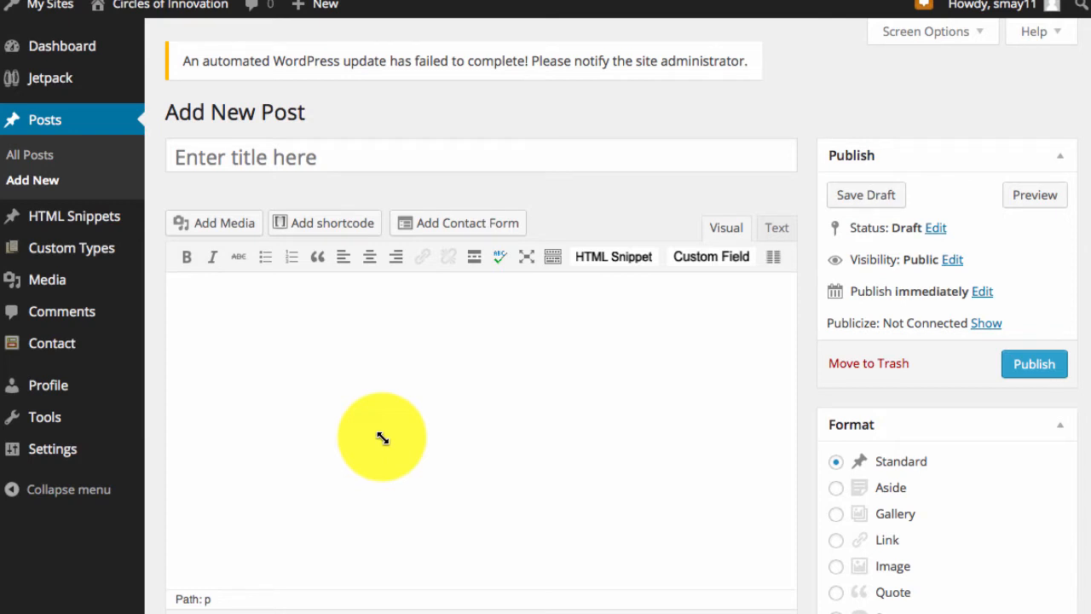
- Title the new post "Add a Title" and show the editor's second row of formatting tools
click(330, 157)
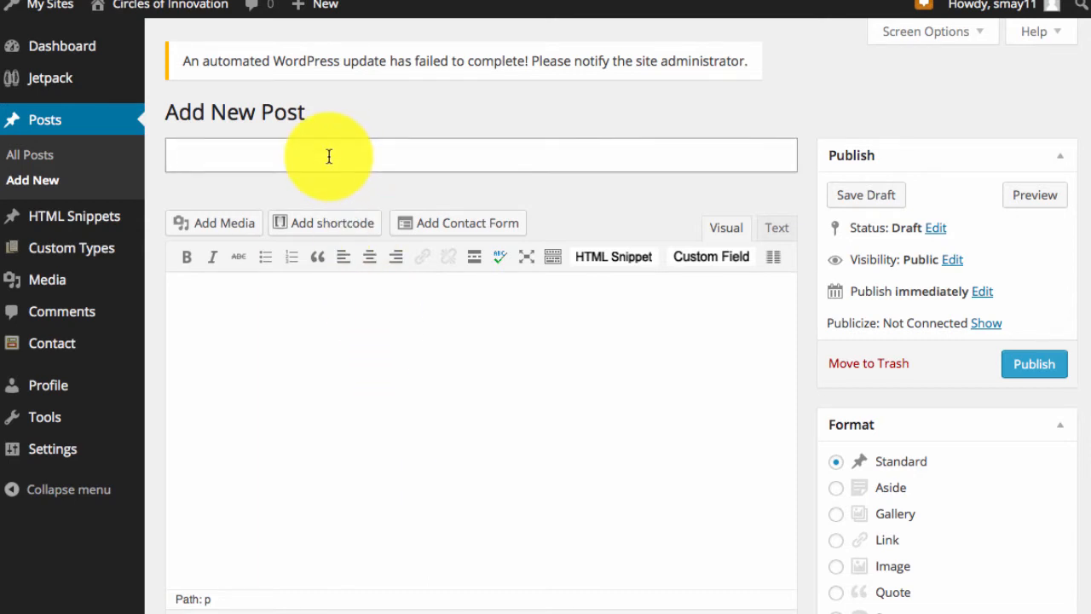
text(Add)
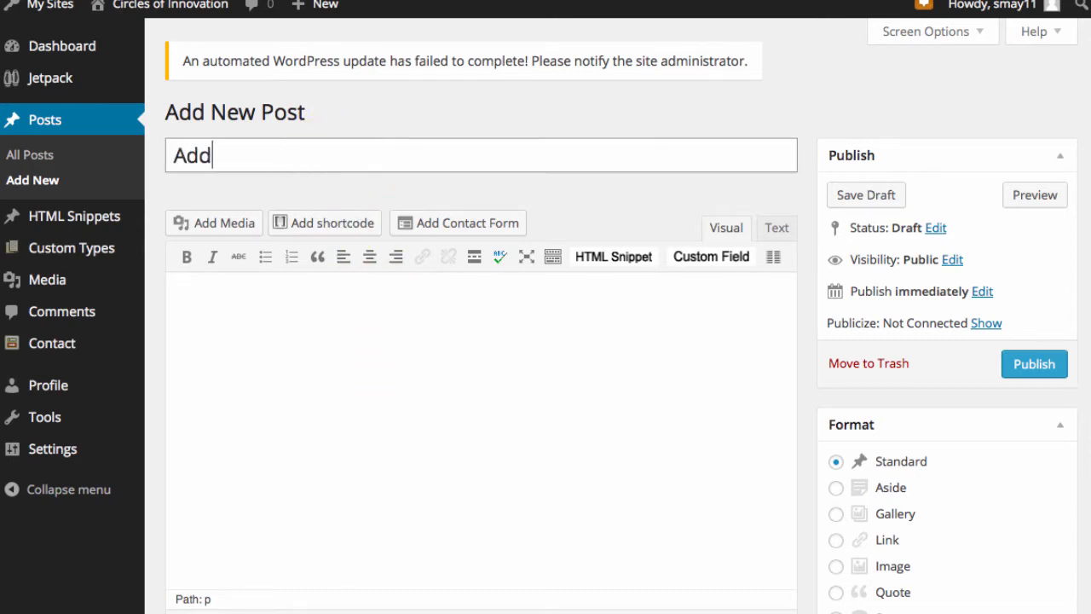
text( a Title)
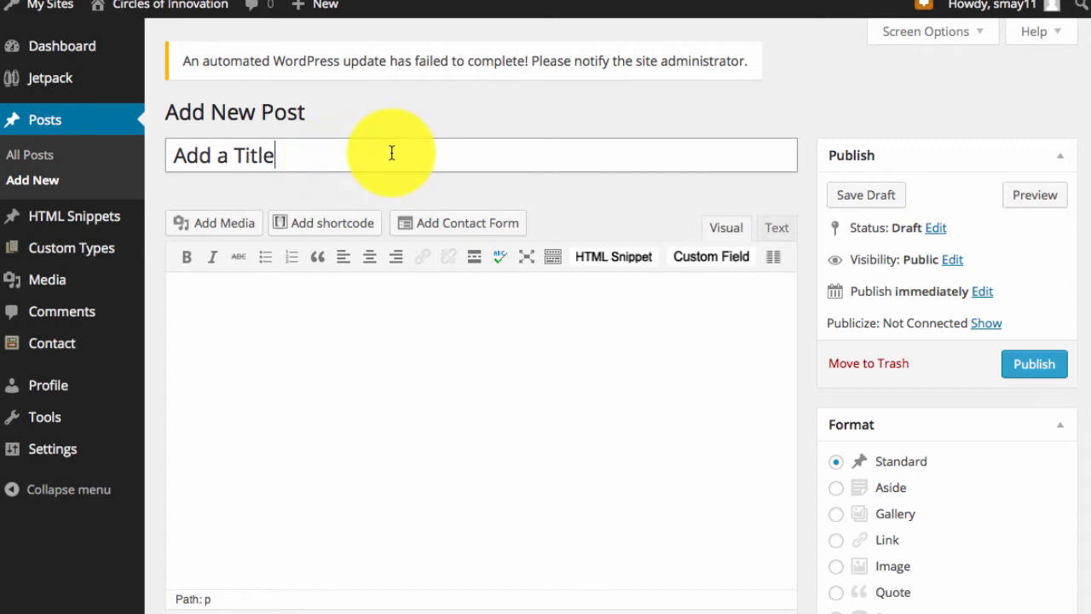
key(Tab)
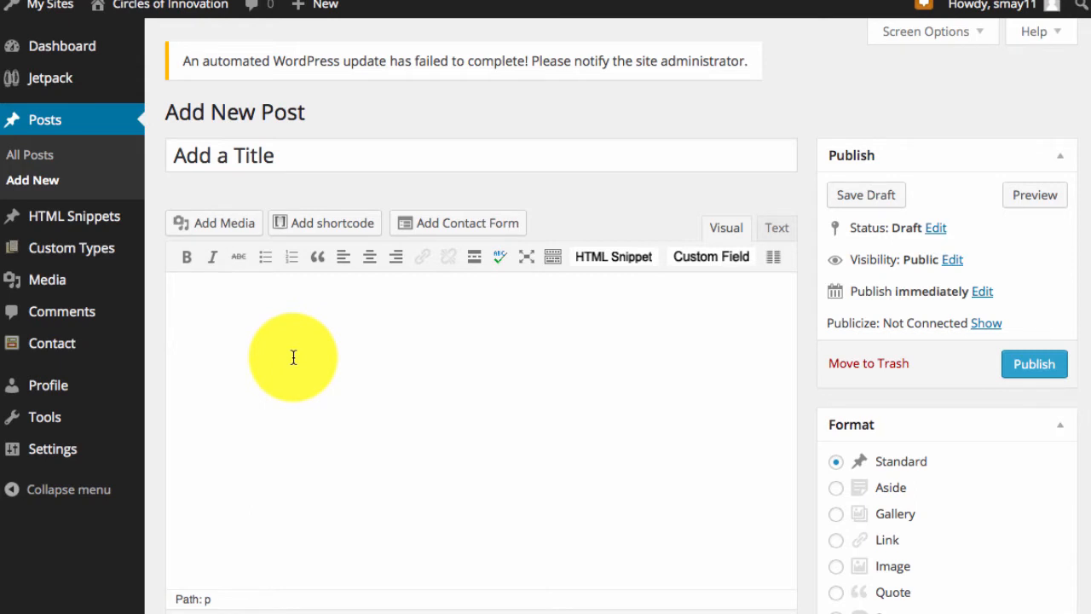
click(553, 258)
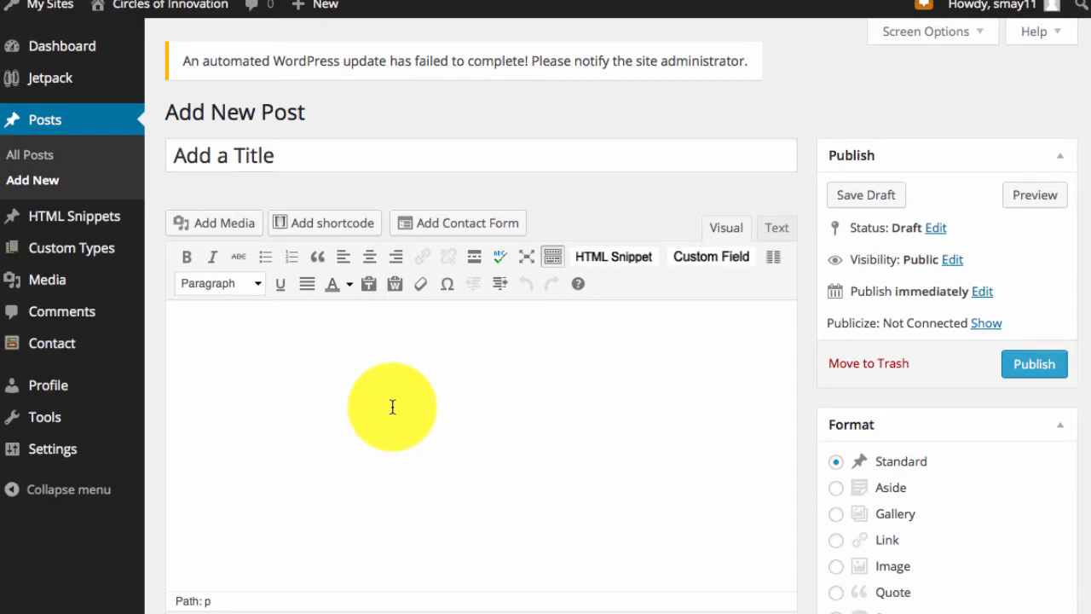
- Enter "type" in the post body and try bold formatting on the word
text(tyep)
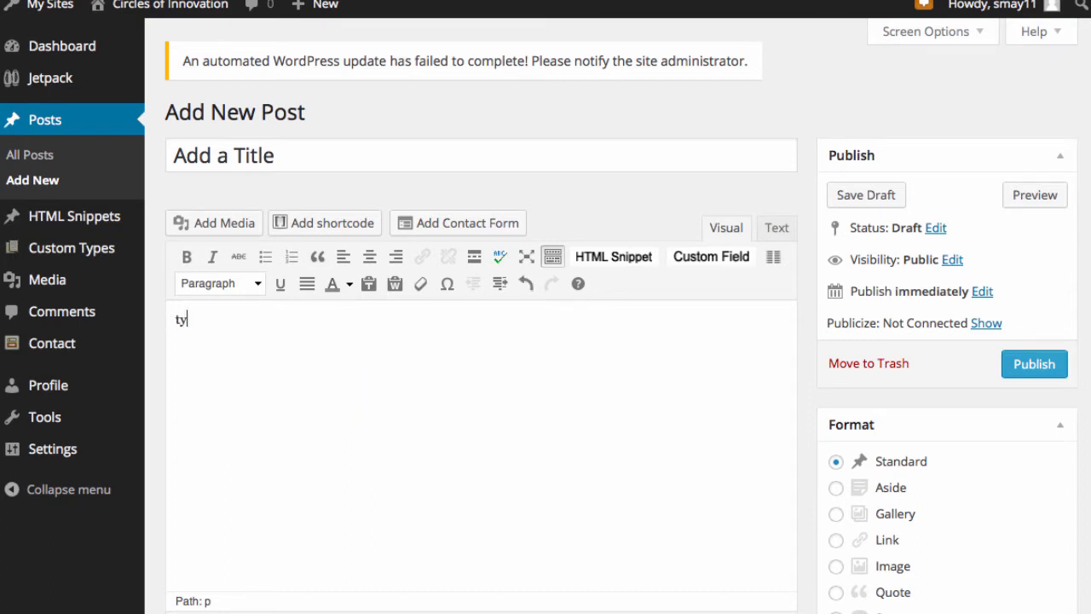
key(BackSpace)
key(BackSpace)
text(pe)
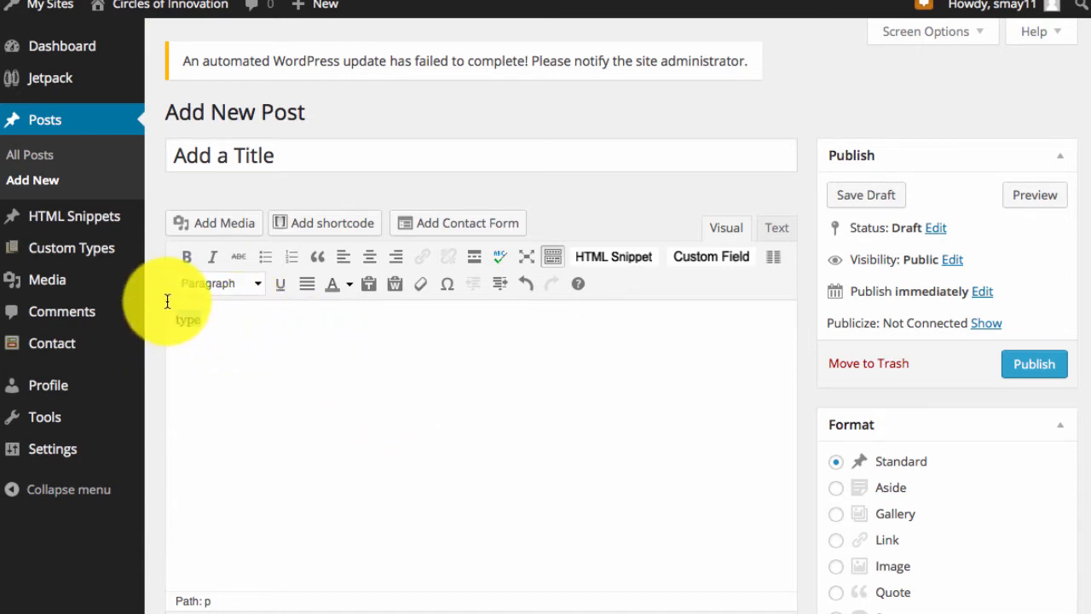
click(183, 263)
click(184, 259)
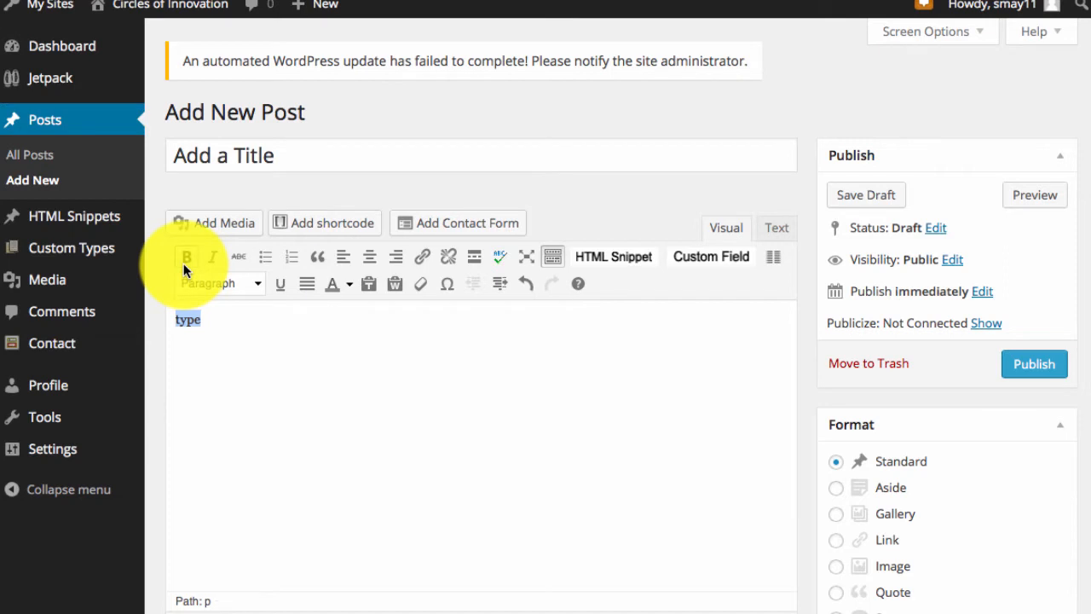
click(200, 307)
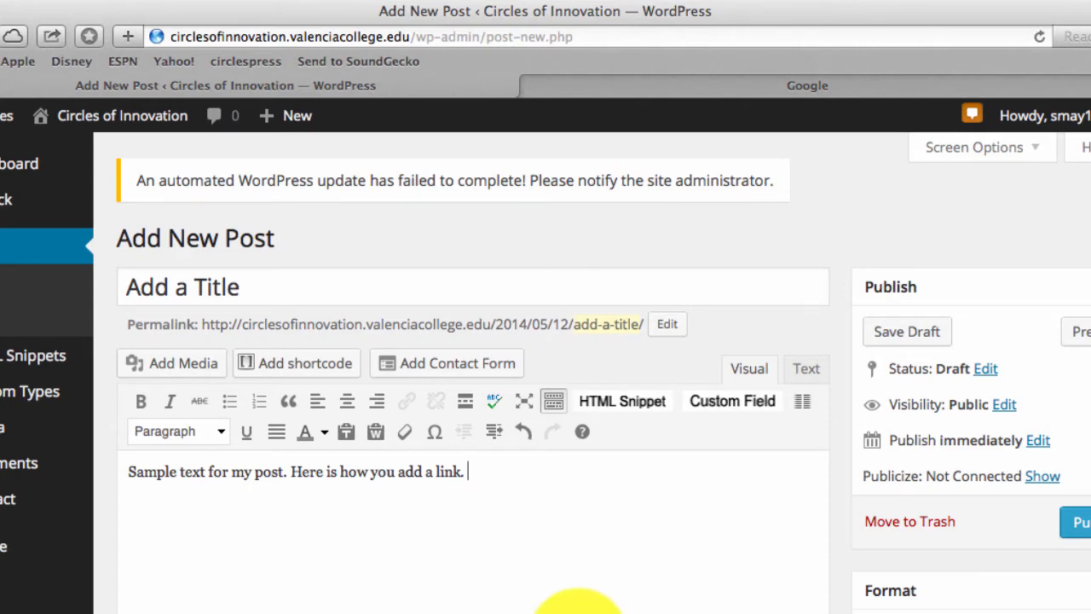
- Copy the Google home page's address and paste it after "Here is how you add a link." in the post body
click(794, 93)
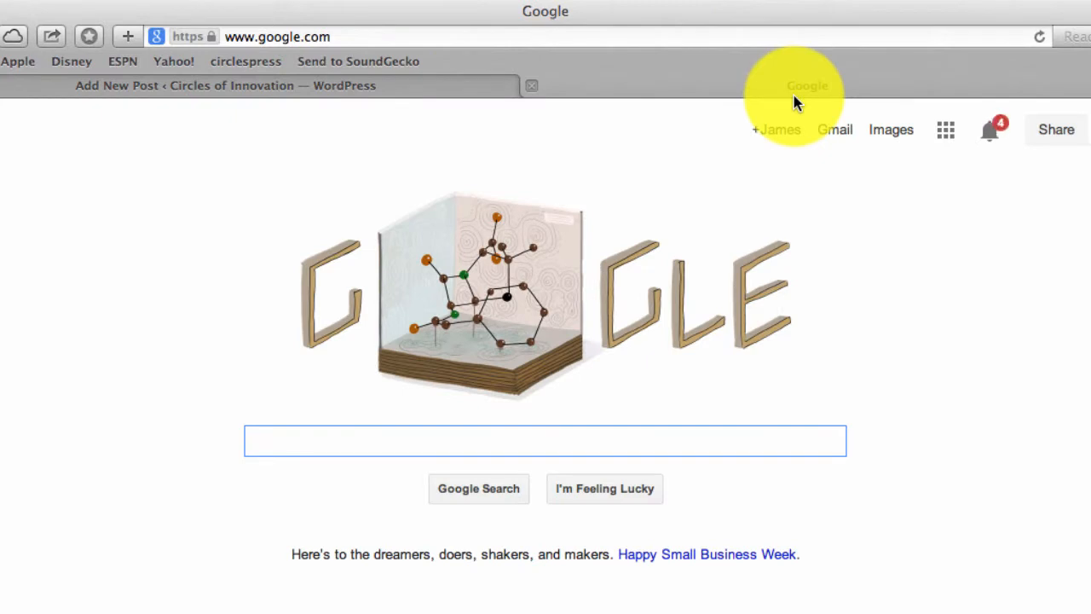
click(437, 40)
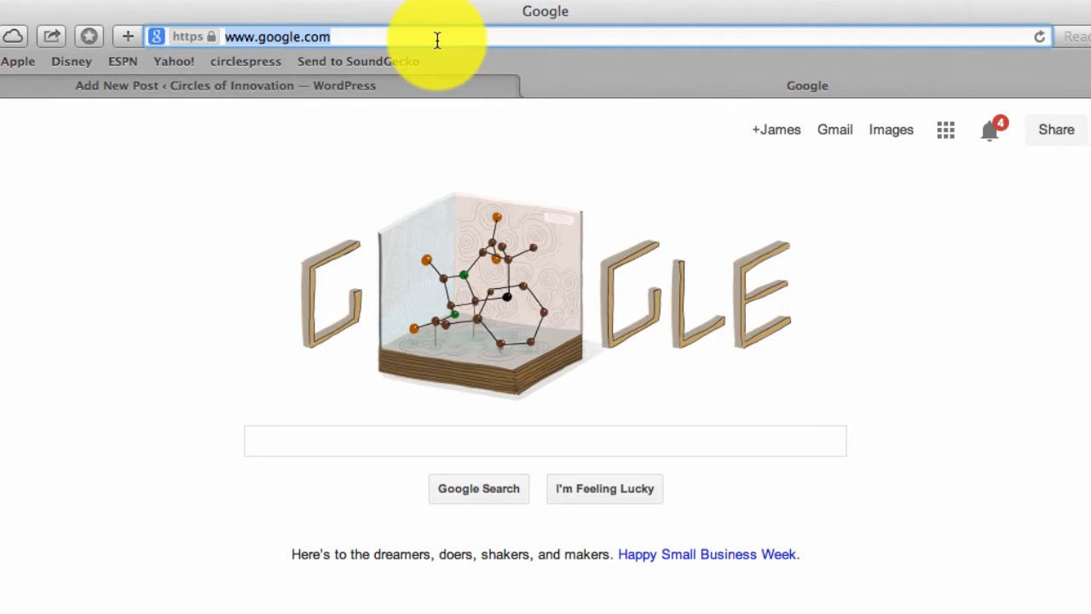
right_click(436, 40)
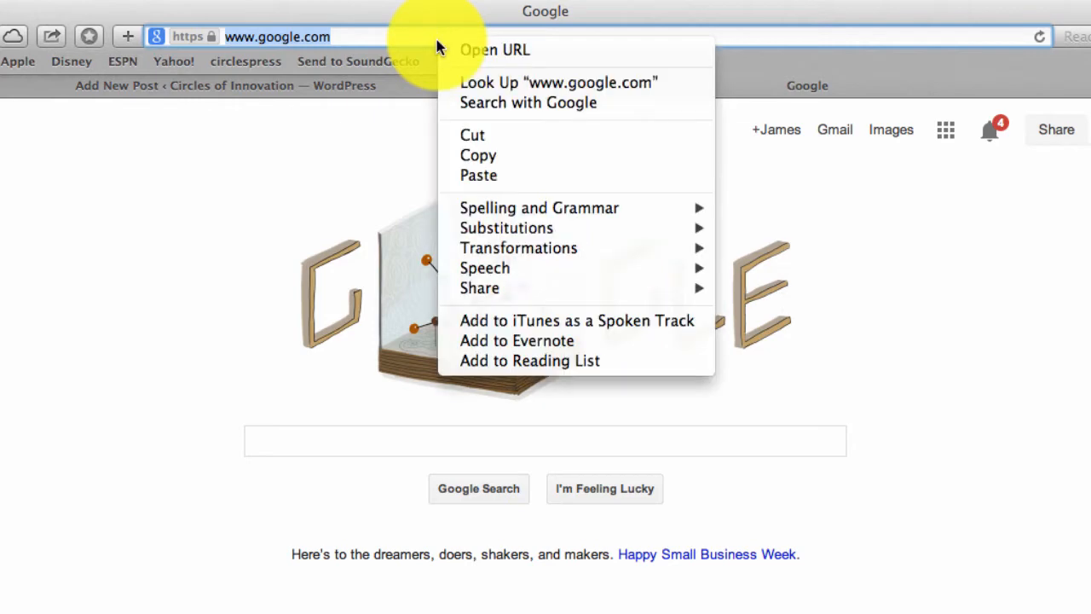
click(479, 158)
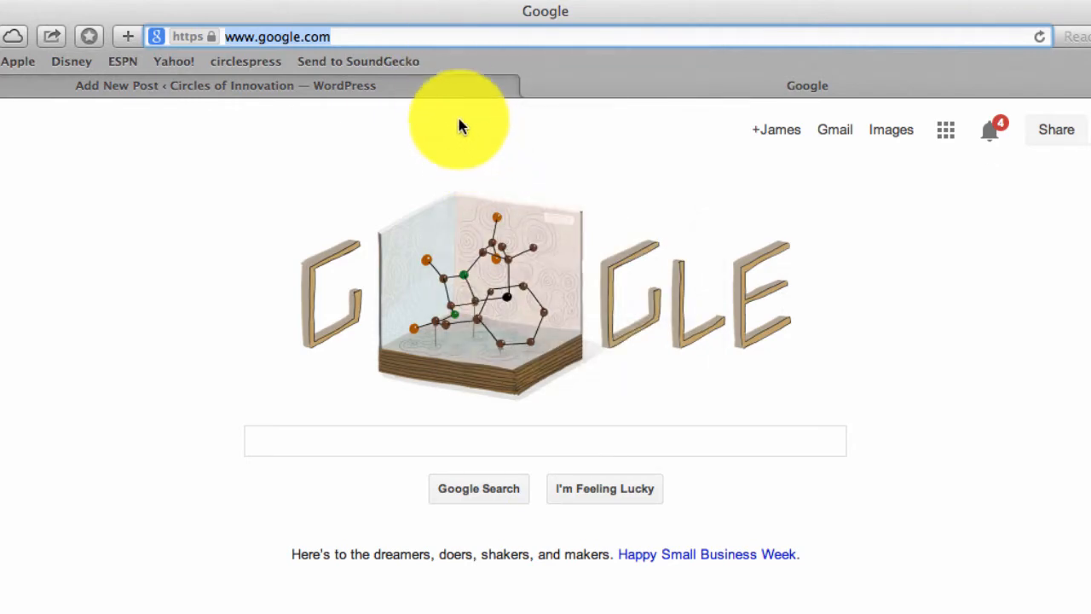
click(442, 87)
click(523, 487)
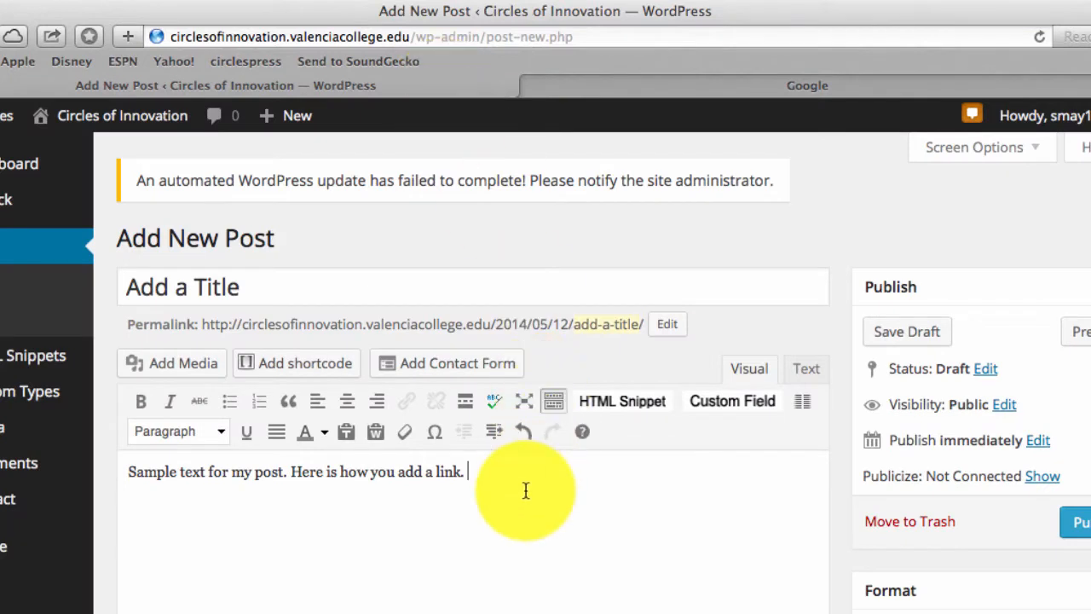
key(super+v)
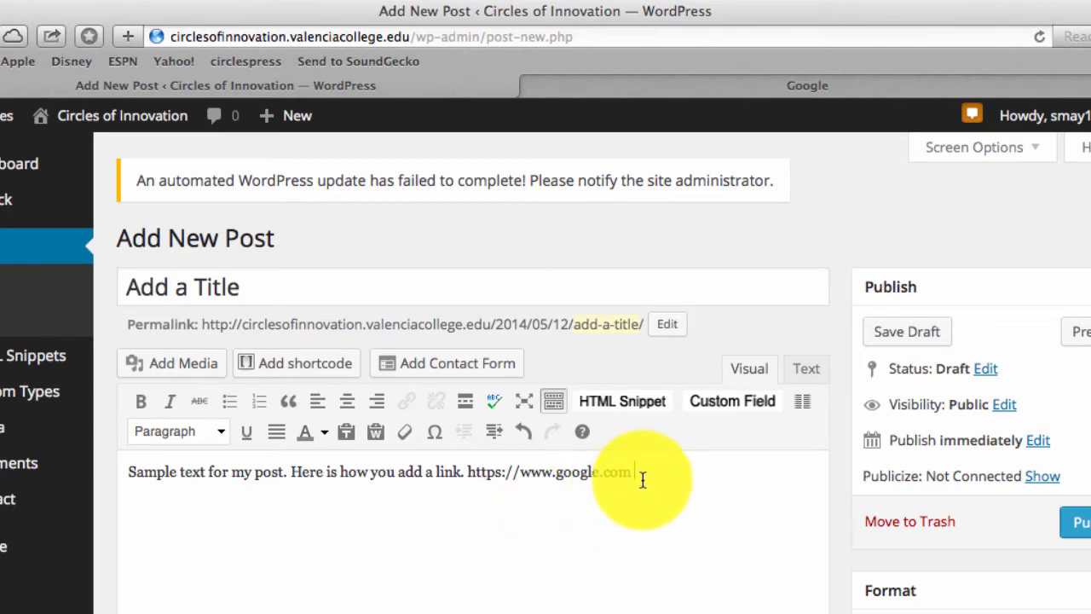
shift+click(467, 471)
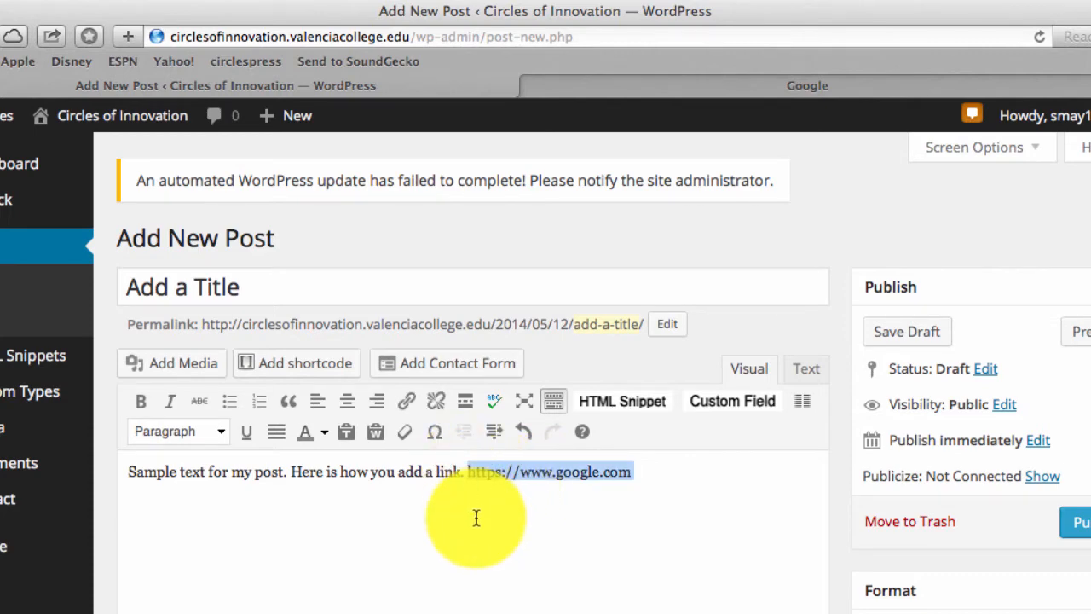
click(409, 402)
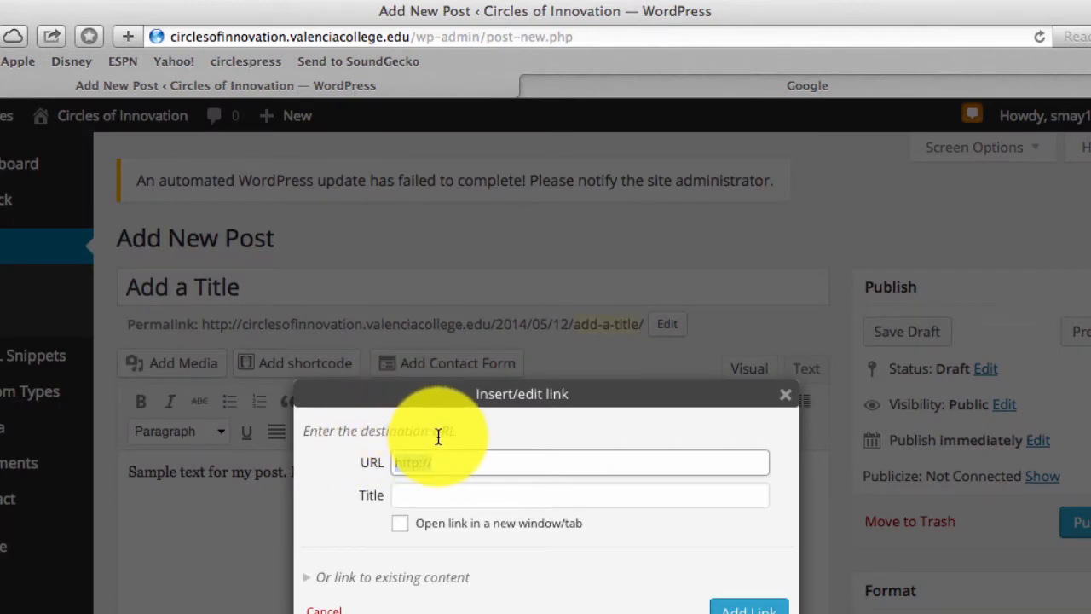
key(super+v)
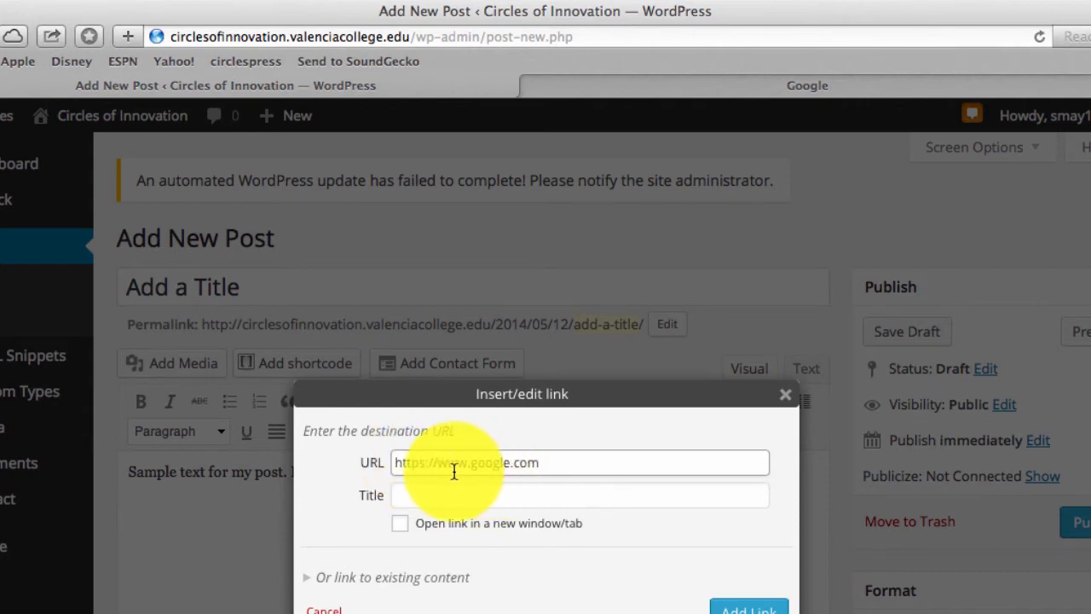
click(400, 525)
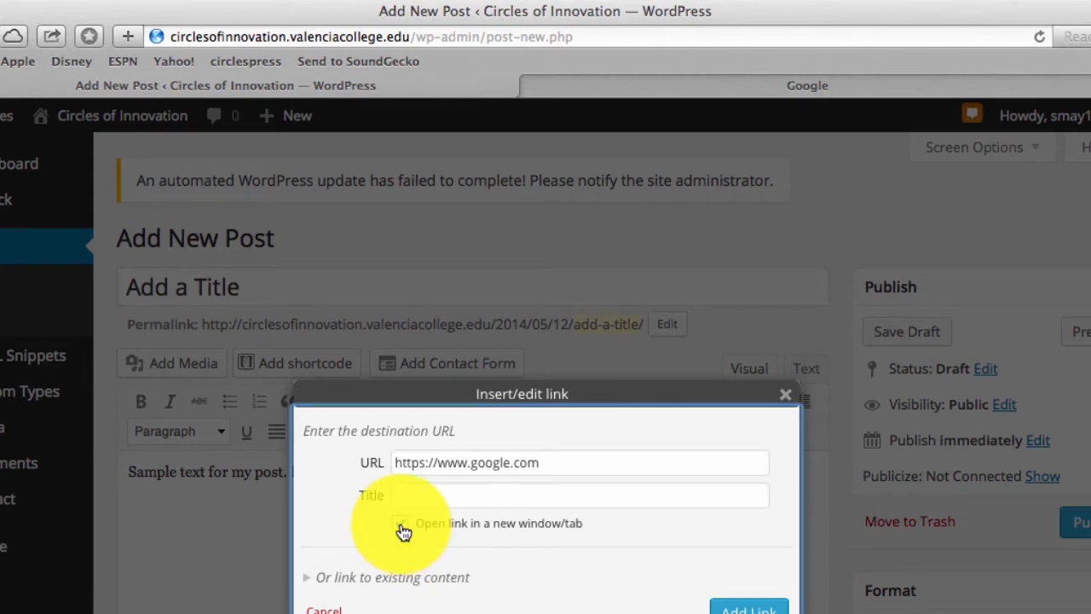
click(420, 499)
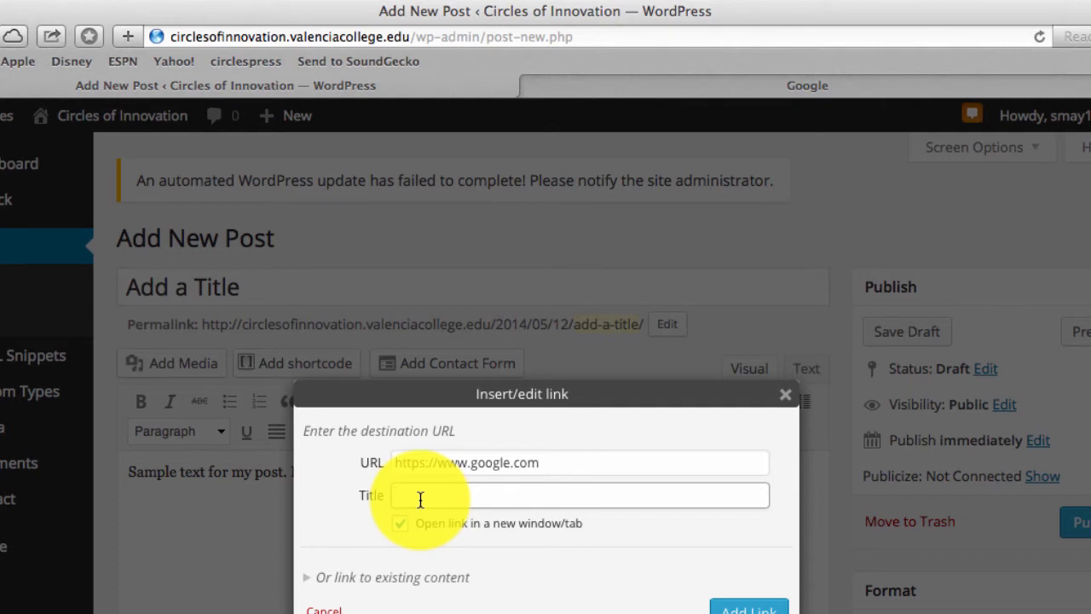
text(Go to Go)
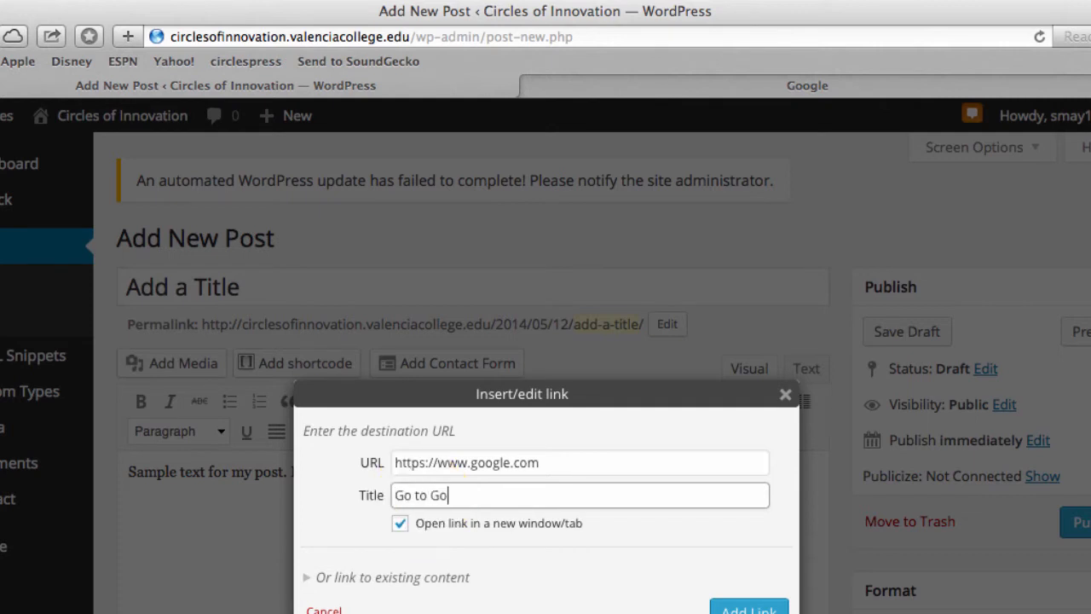
text(ogle)
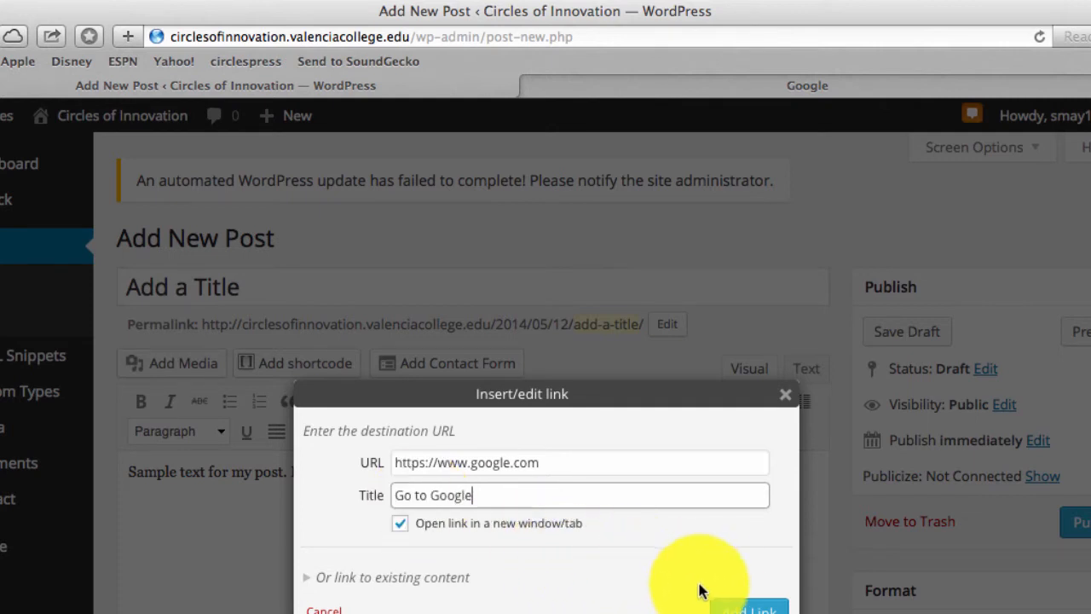
click(727, 605)
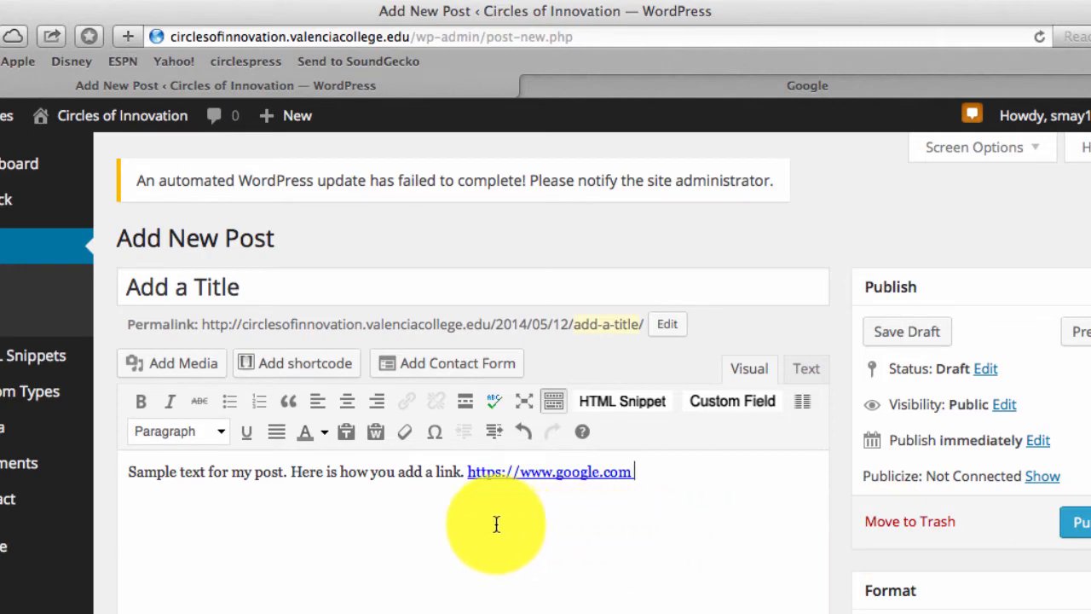
drag(460, 472, 426, 473)
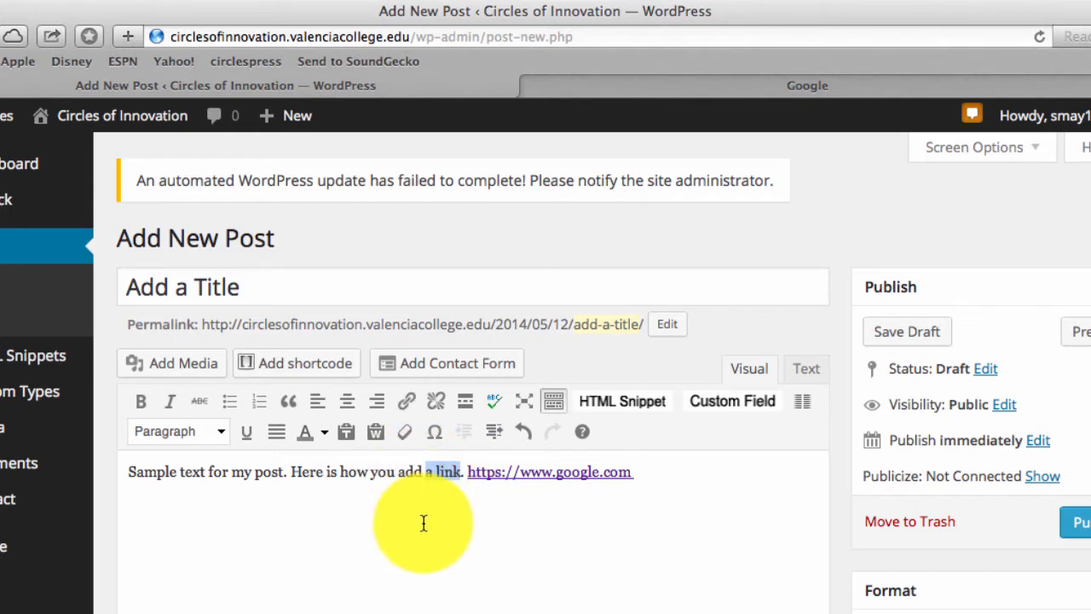
click(407, 401)
key(ctrl+v)
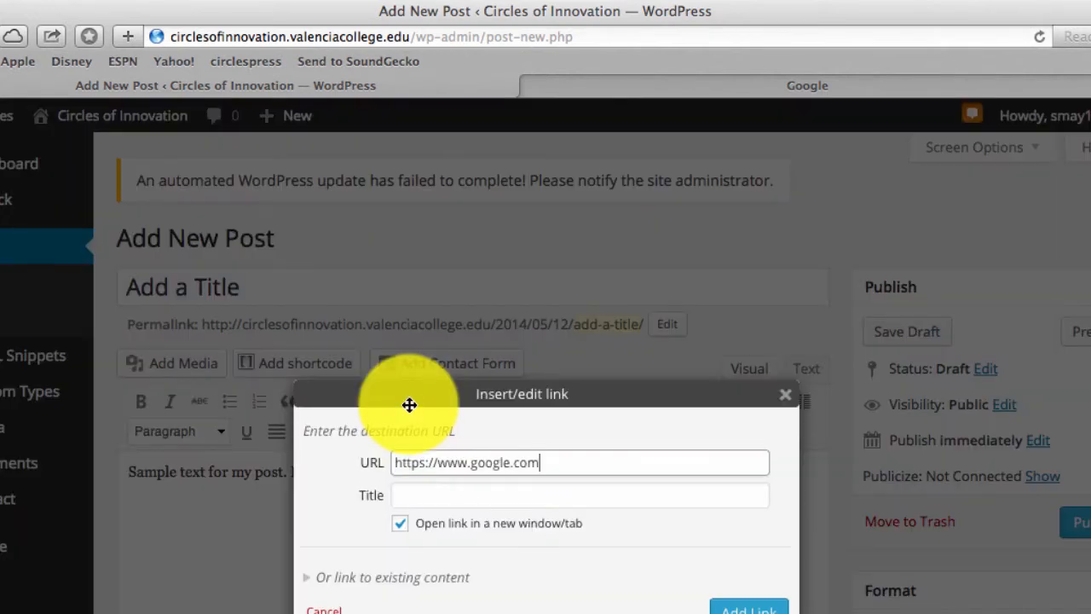
right_click(419, 491)
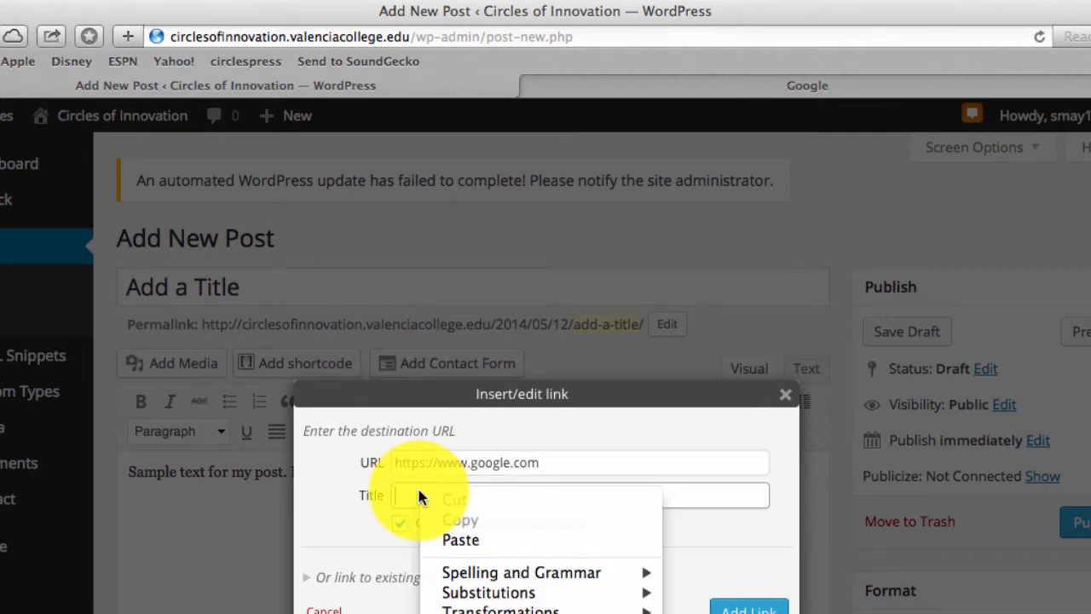
click(406, 487)
text(Go)
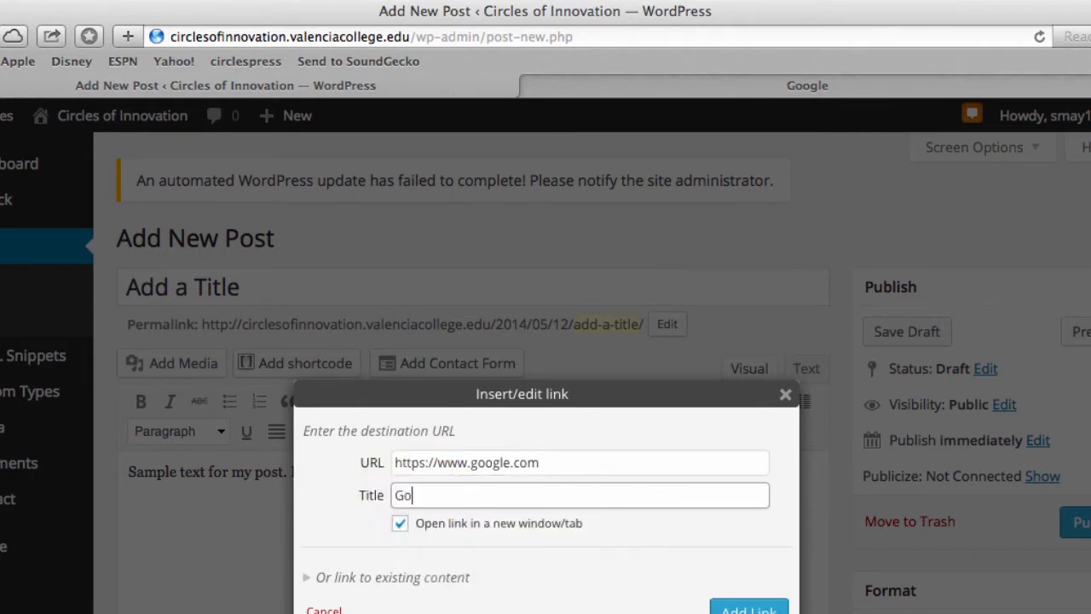
text( to Google)
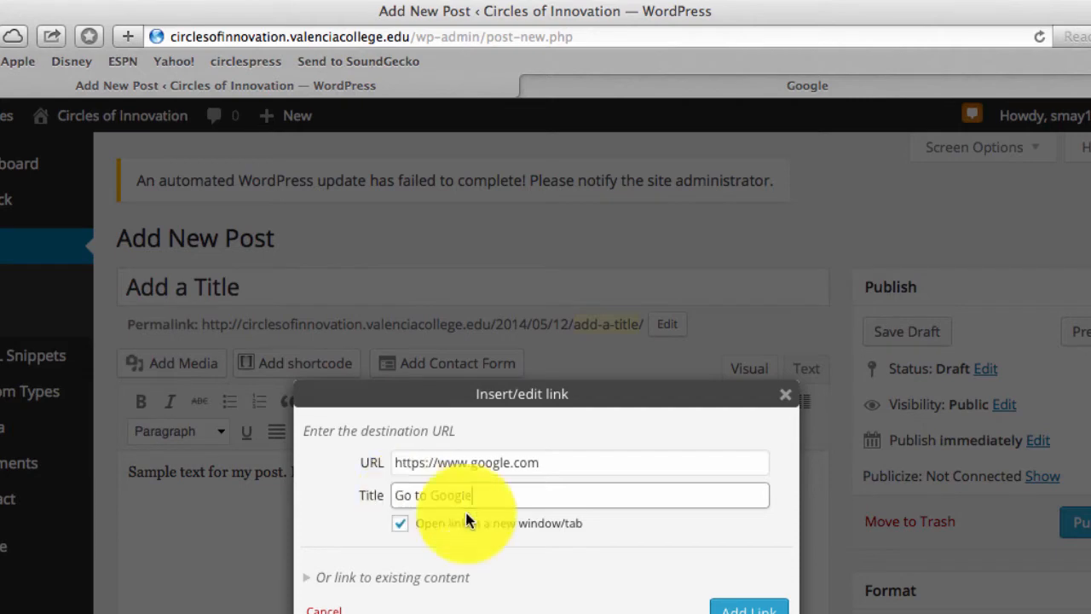
click(748, 607)
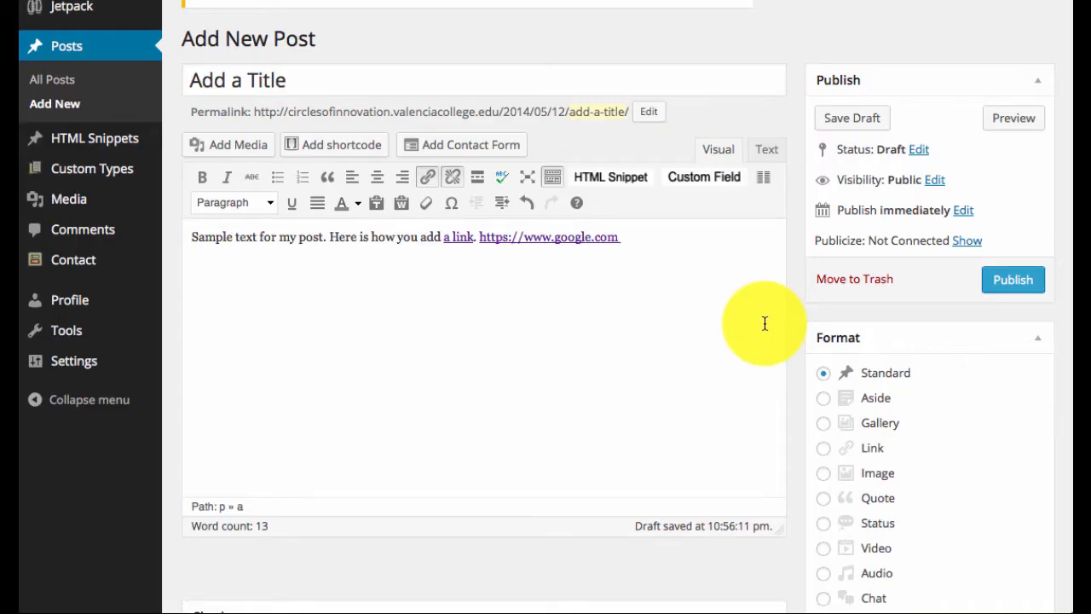
- Assign the post to the Humanities and Ideas categories
scroll(765, 324, down, 5)
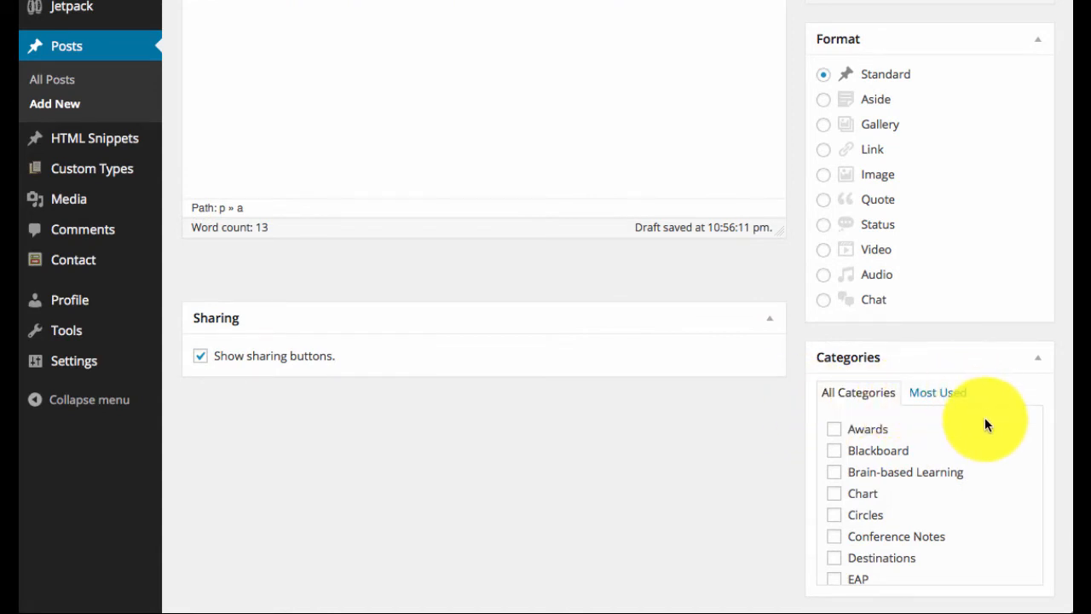
scroll(984, 418, down, 2)
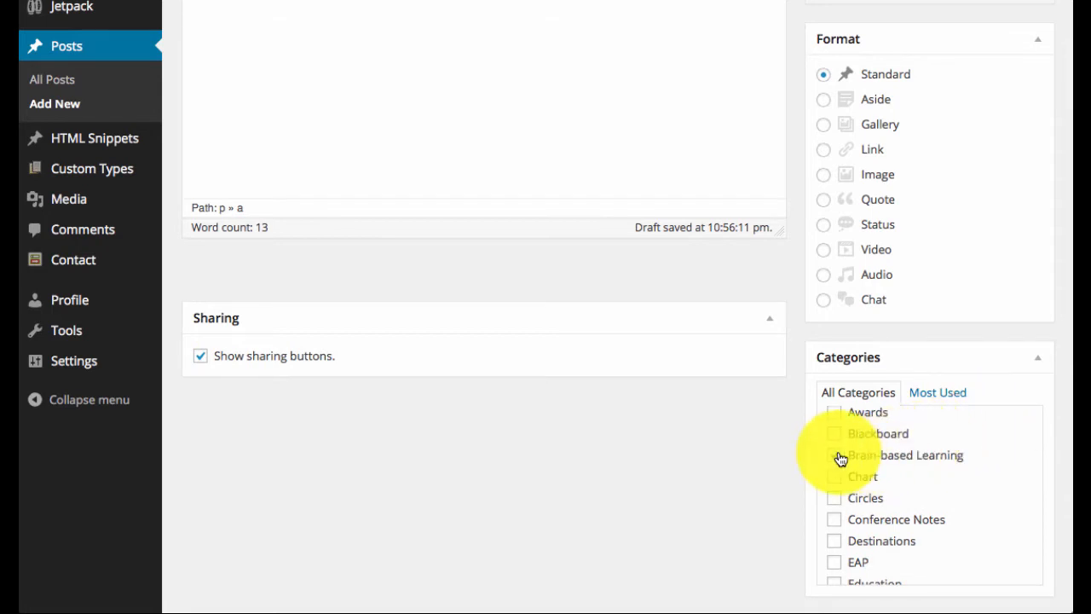
scroll(839, 506, down, 2)
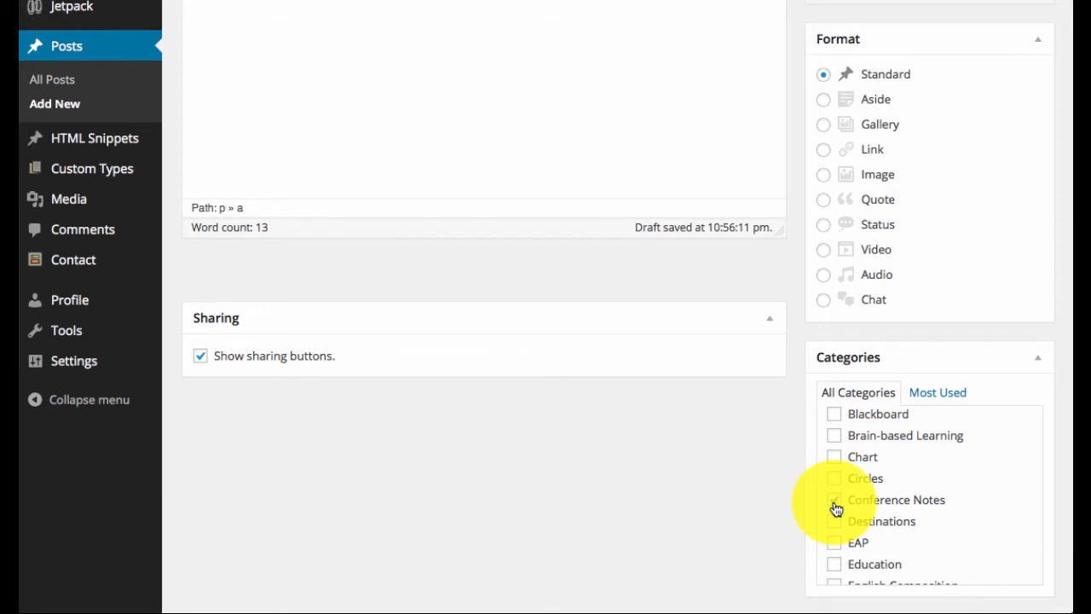
click(836, 507)
scroll(840, 508, down, 3)
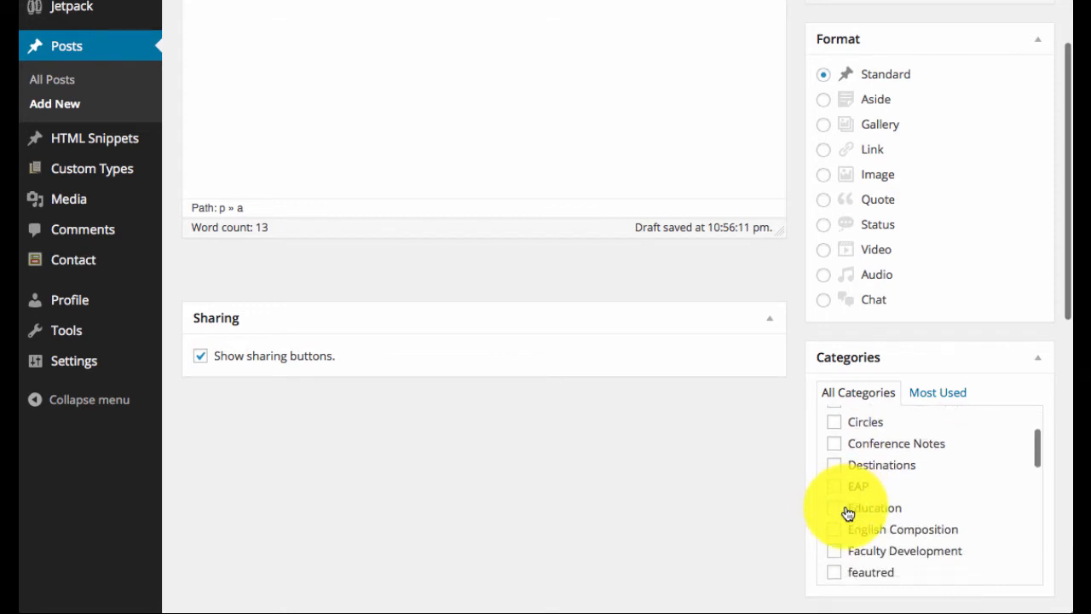
scroll(845, 508, down, 2)
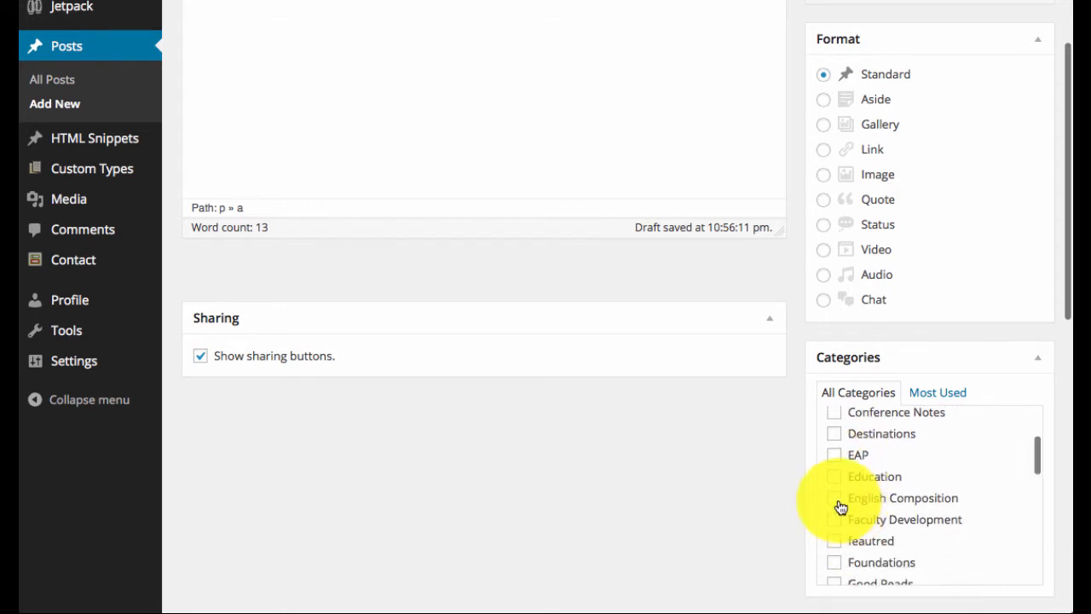
click(835, 501)
scroll(839, 507, down, 2)
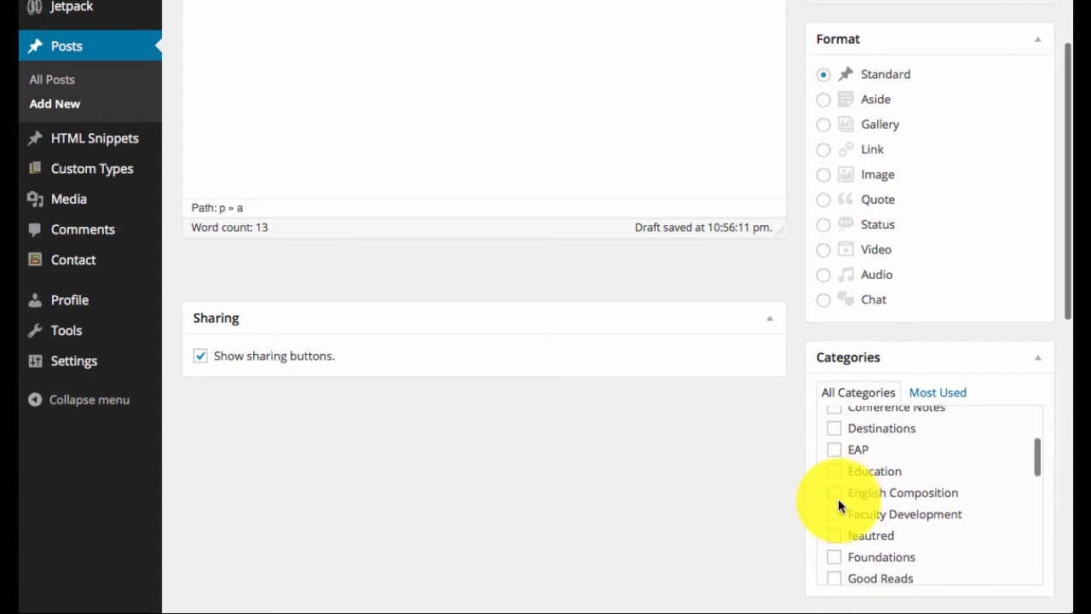
scroll(839, 506, down, 5)
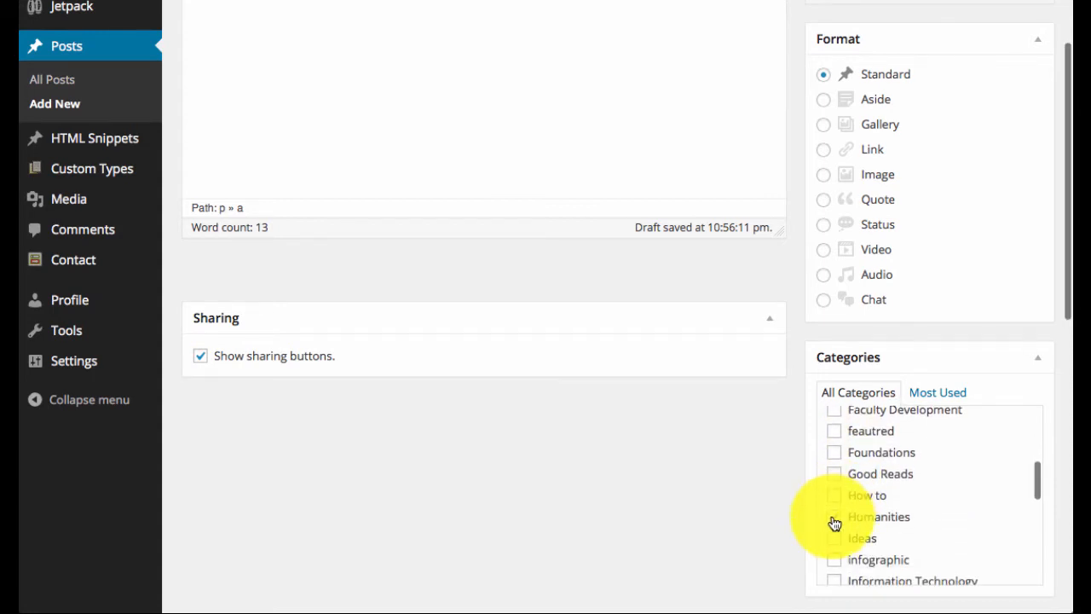
scroll(834, 523, down, 2)
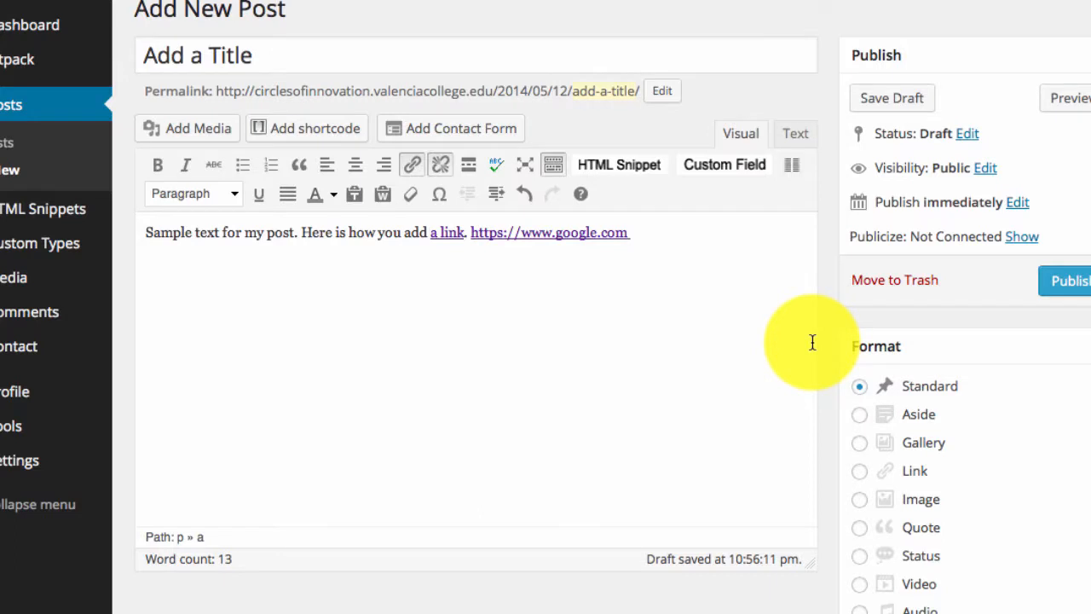
- Enter "tag, tag2" as the post's comma-separated tags
scroll(814, 344, down, 10)
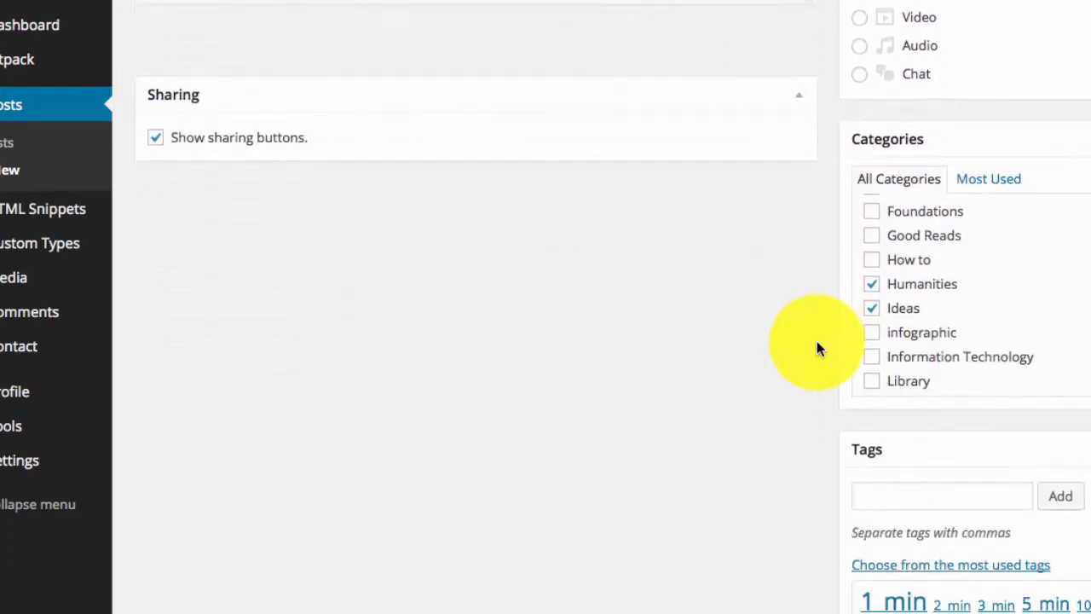
scroll(817, 348, down, 8)
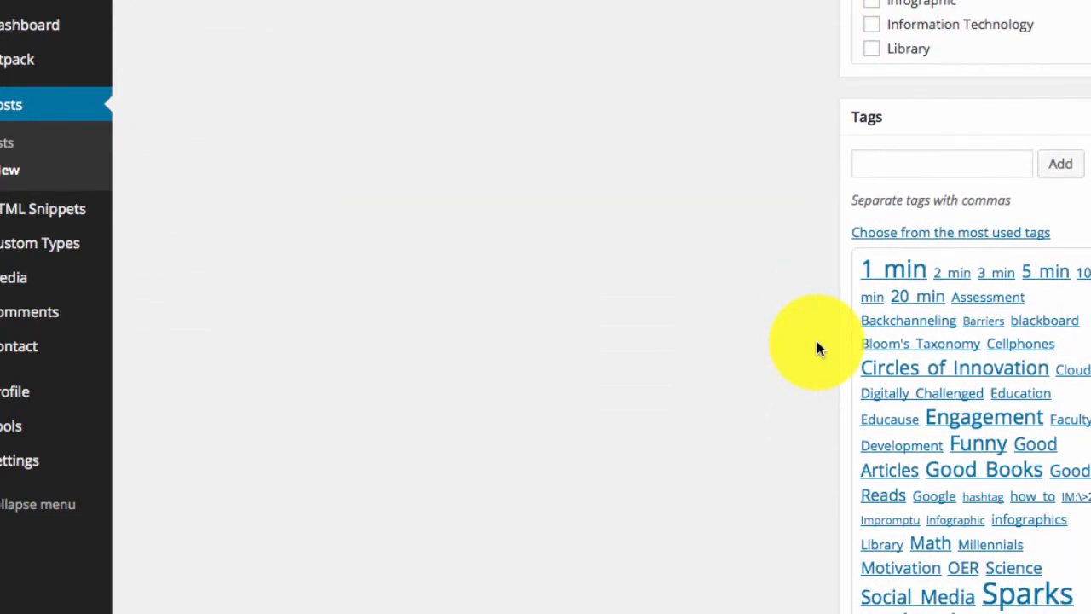
click(918, 162)
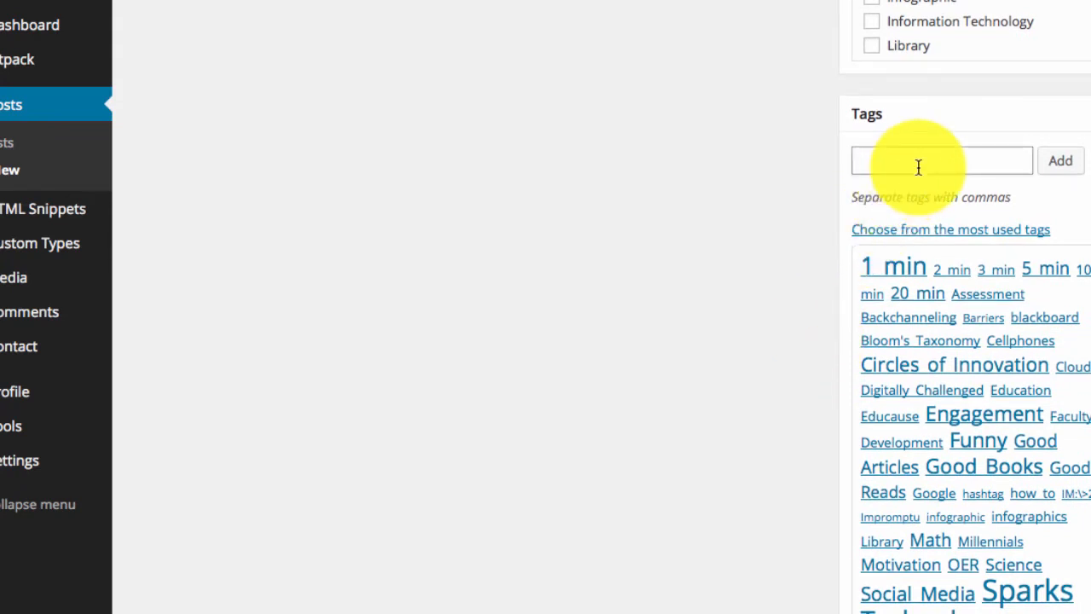
text(tag, tags)
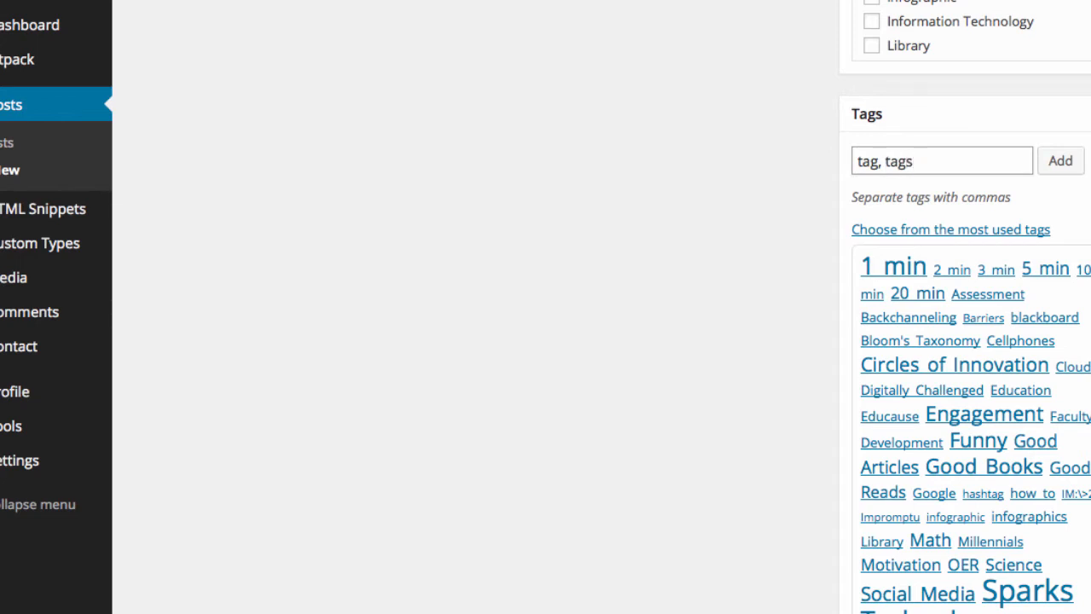
key(BackSpace)
text(2)
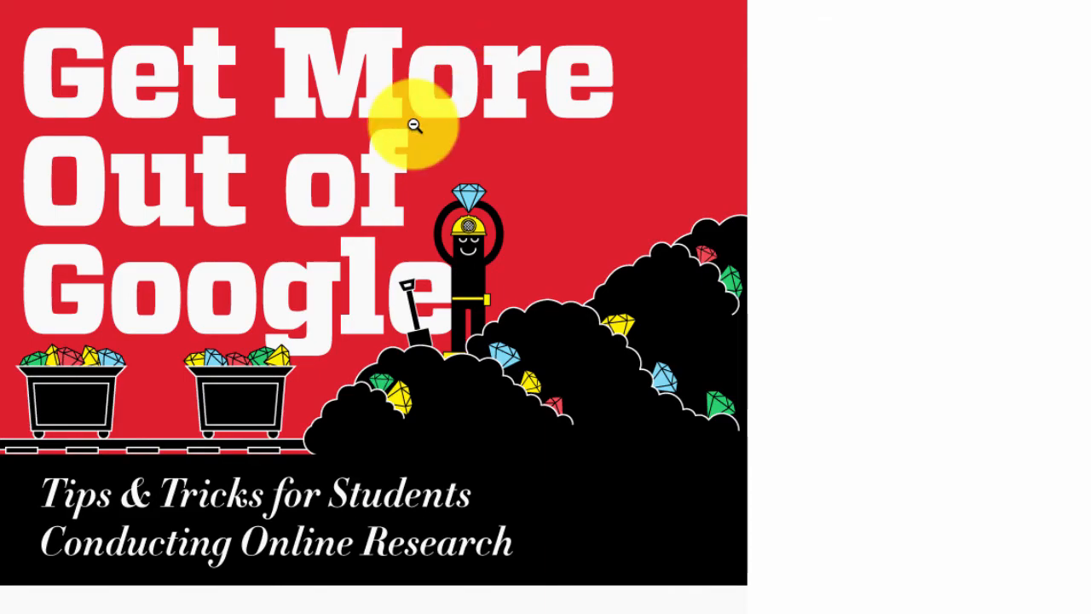
- Look through the "Get More Out of Google" infographic and copy its image address
scroll(414, 126, down, 15)
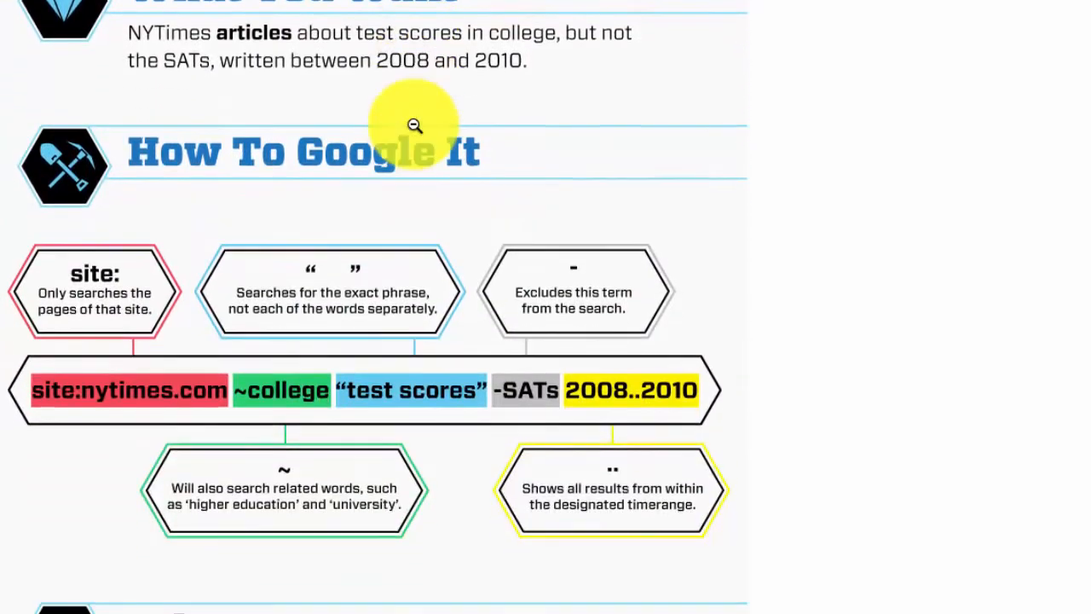
scroll(414, 126, up, 15)
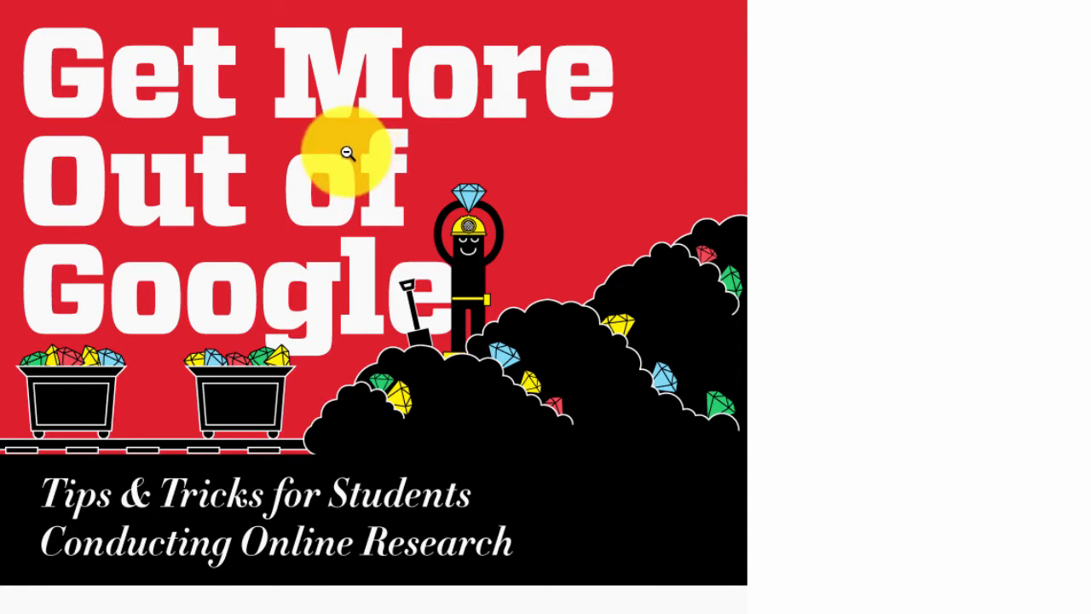
right_click(348, 157)
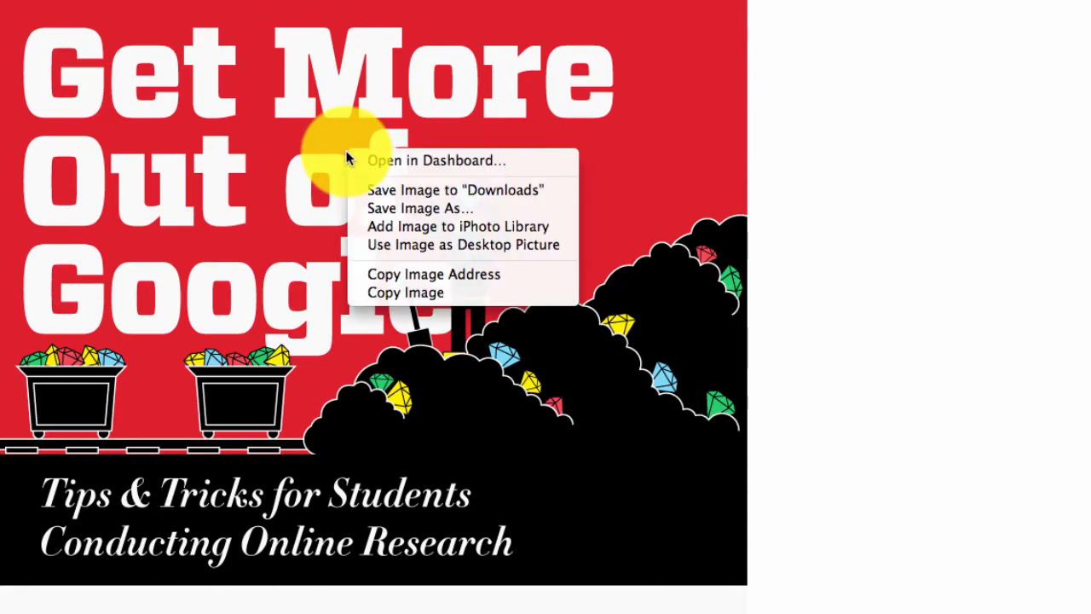
click(367, 273)
- Return to the post and insert the infographic below the sample text from its copied URL, with no alignment or link
click(371, 0)
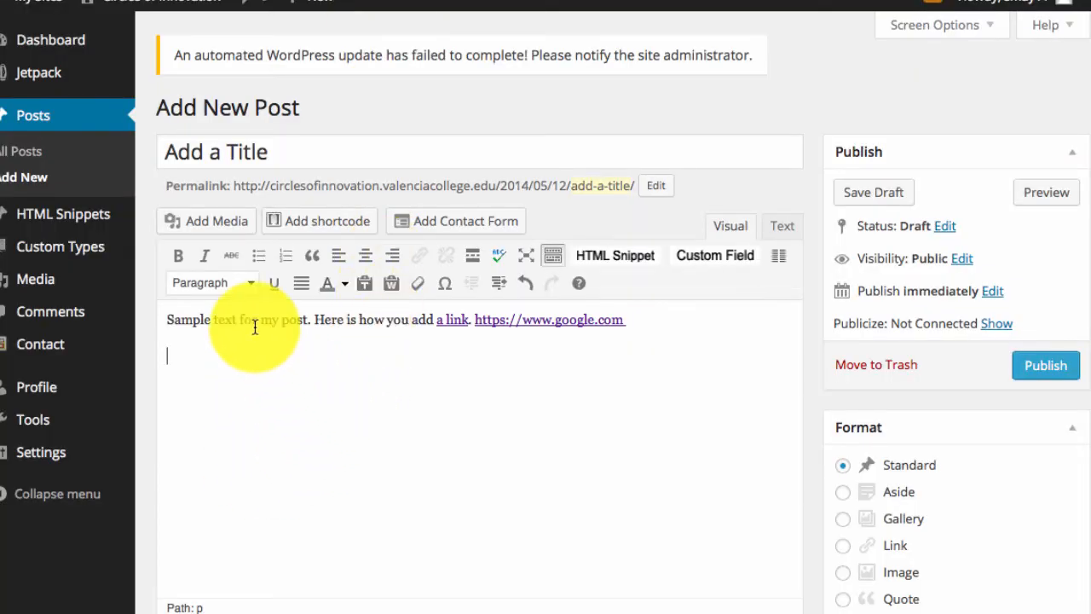
click(217, 223)
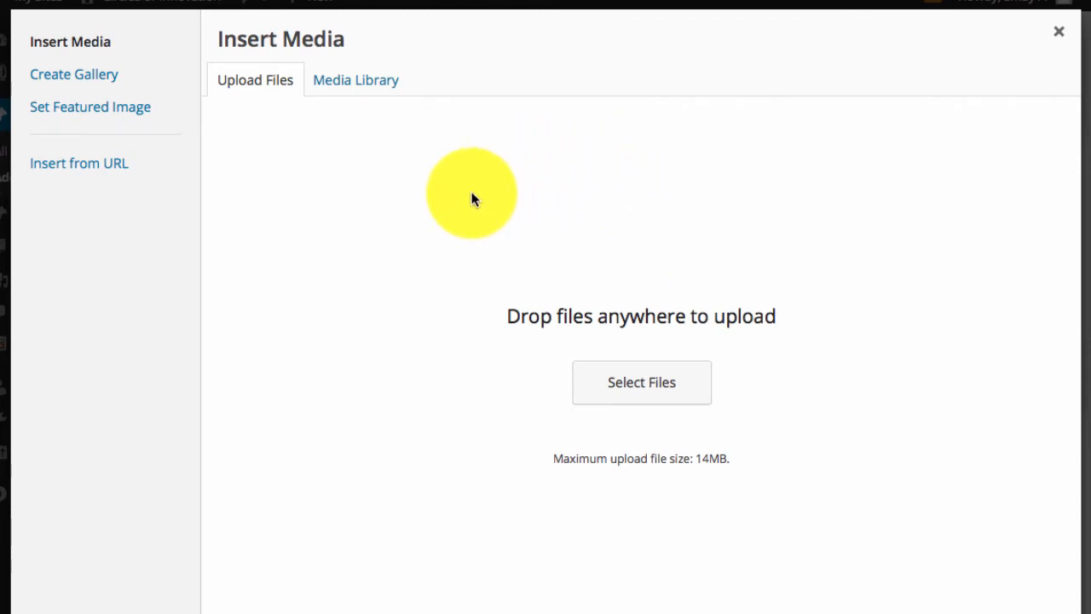
click(101, 173)
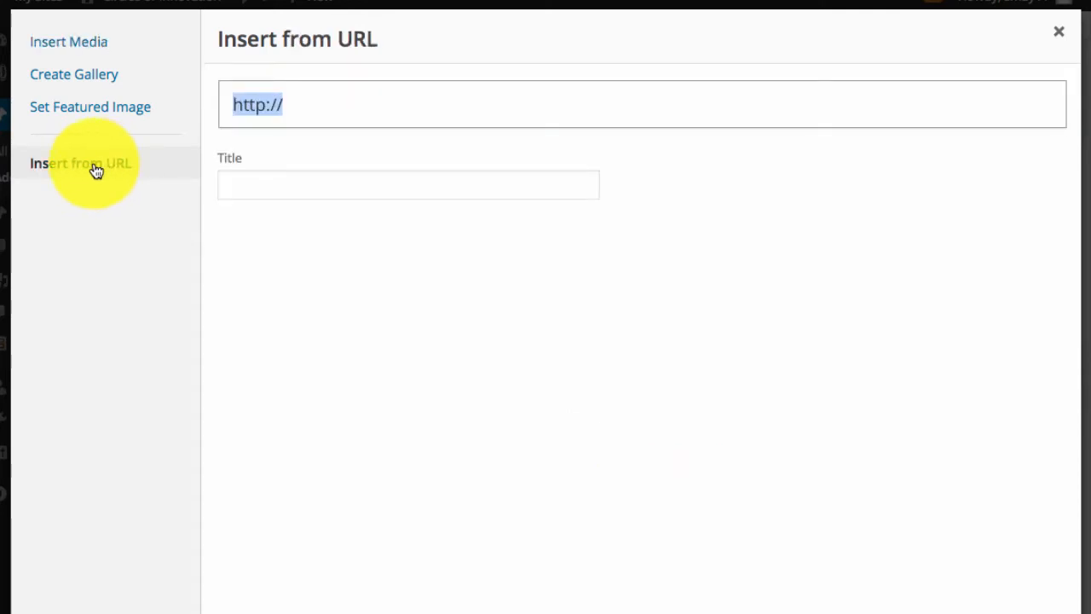
key(super+v)
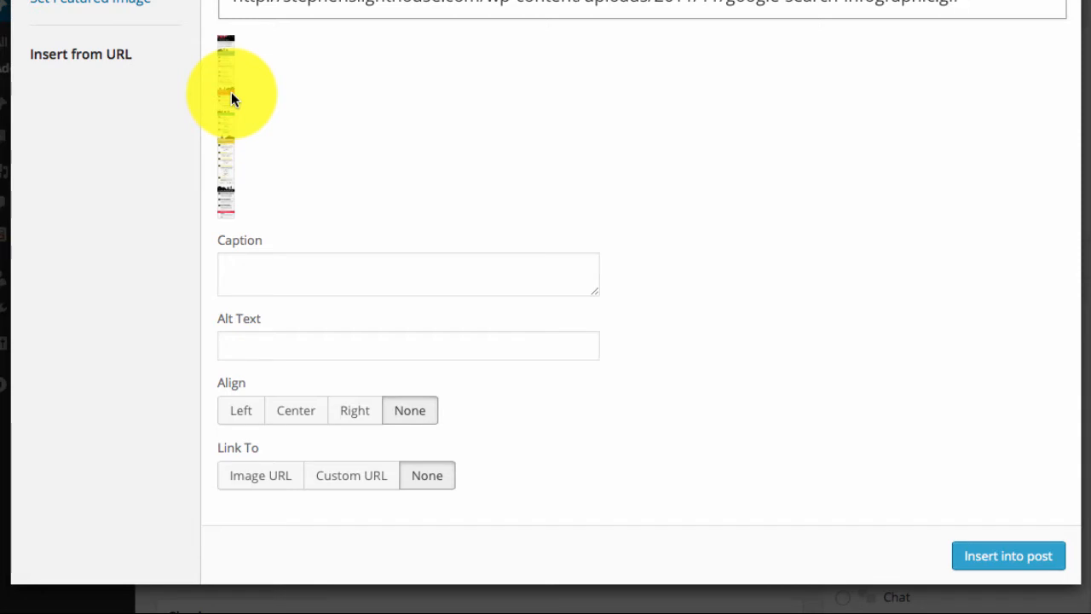
click(1017, 562)
- Scale the inserted infographic in the post body to 60% and check how it looks
scroll(686, 362, down, 10)
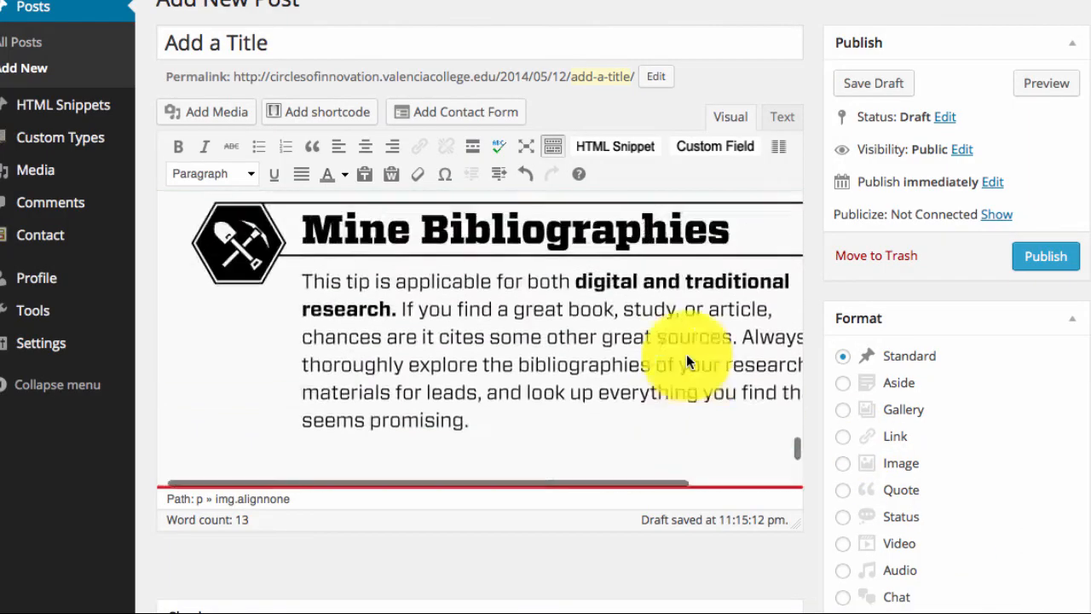
scroll(687, 362, down, 15)
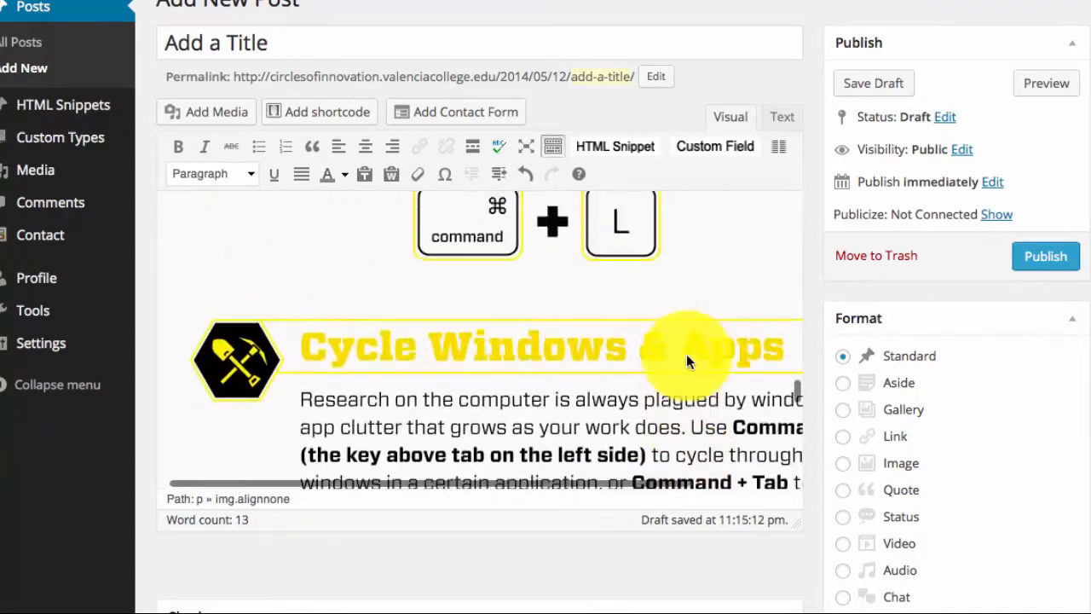
scroll(686, 354, up, 15)
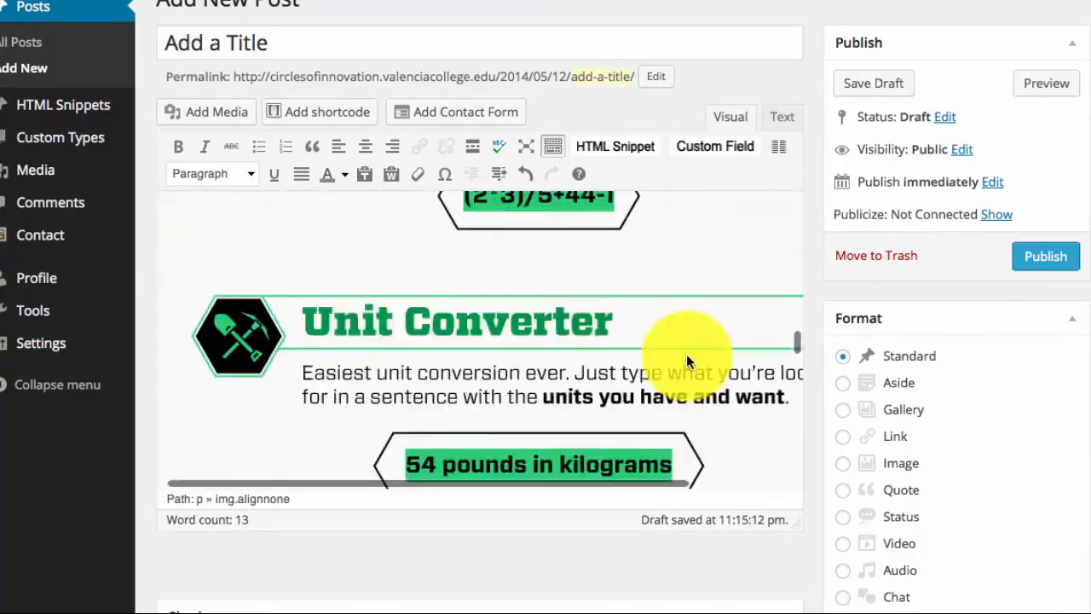
scroll(686, 358, up, 15)
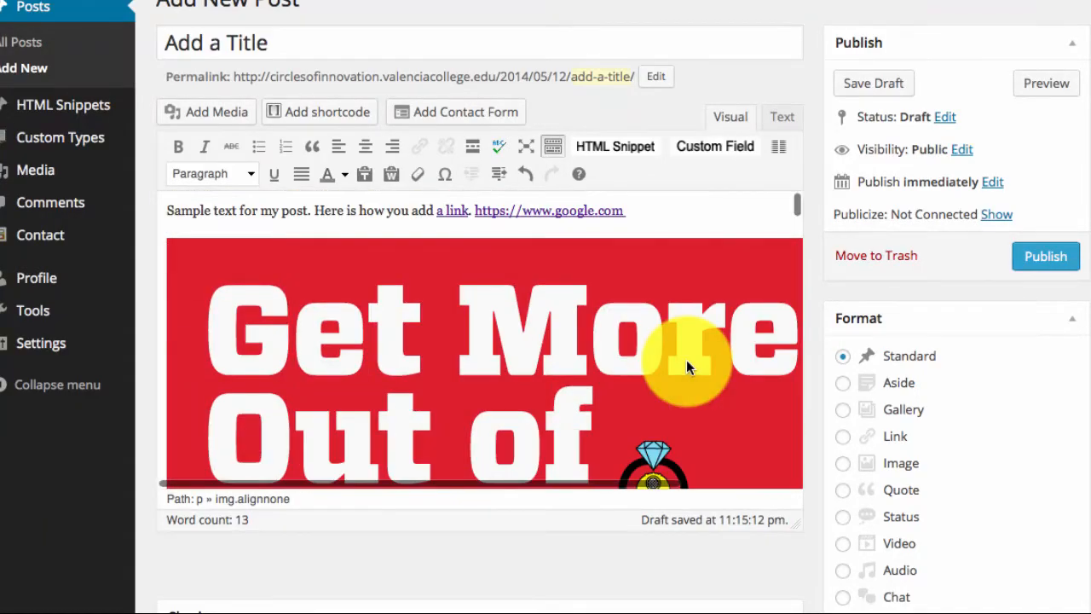
click(483, 356)
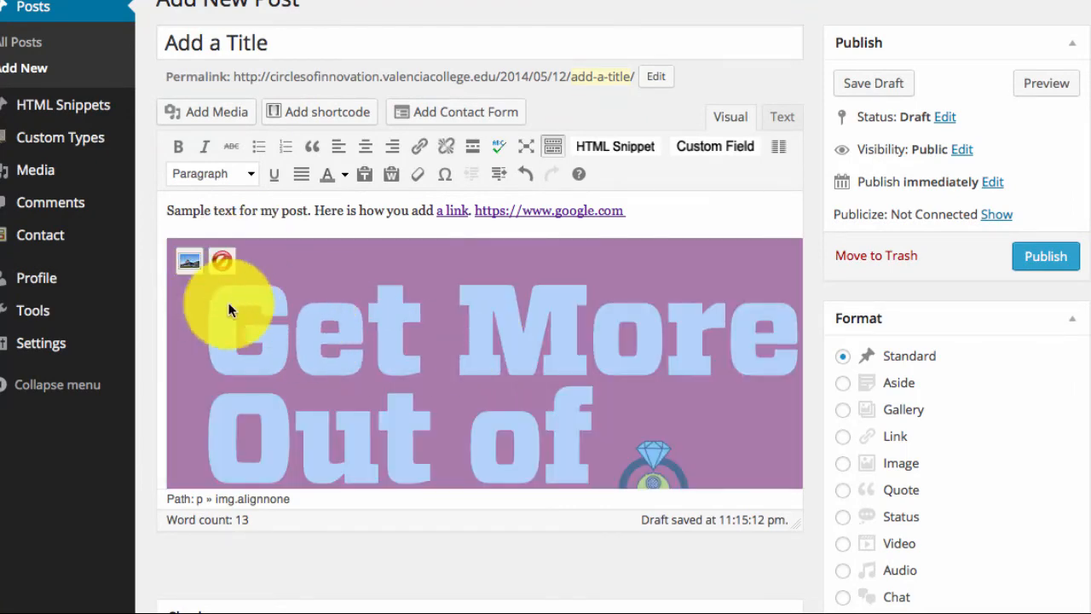
click(193, 264)
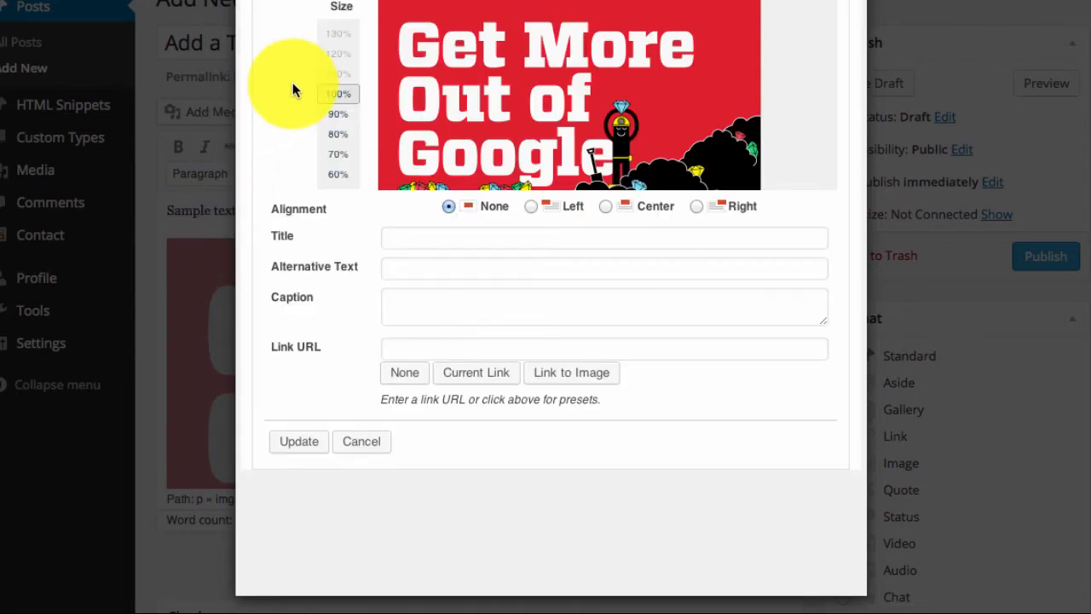
click(334, 175)
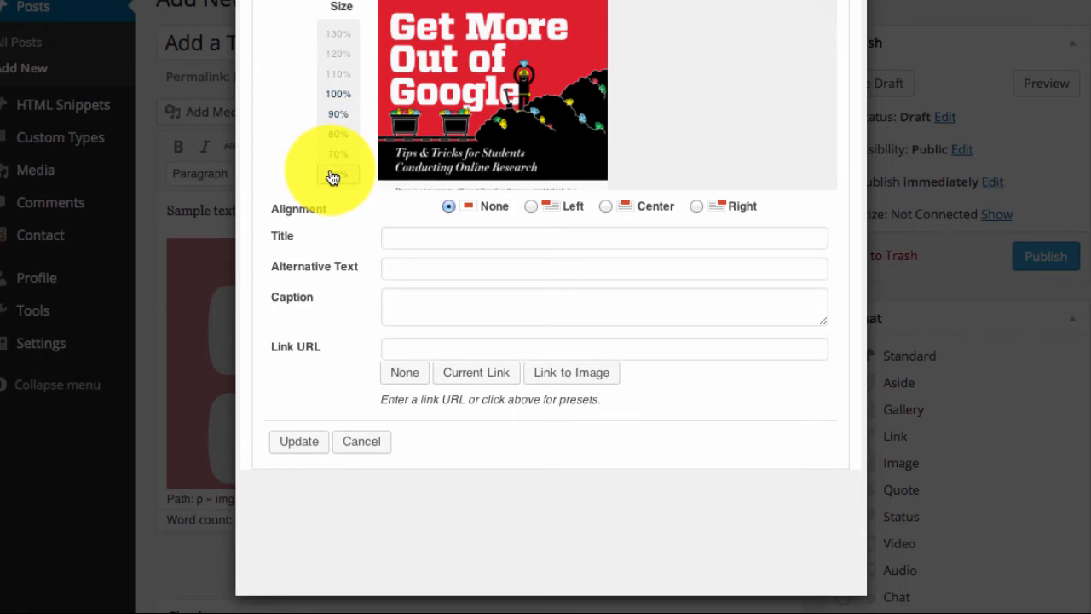
click(296, 442)
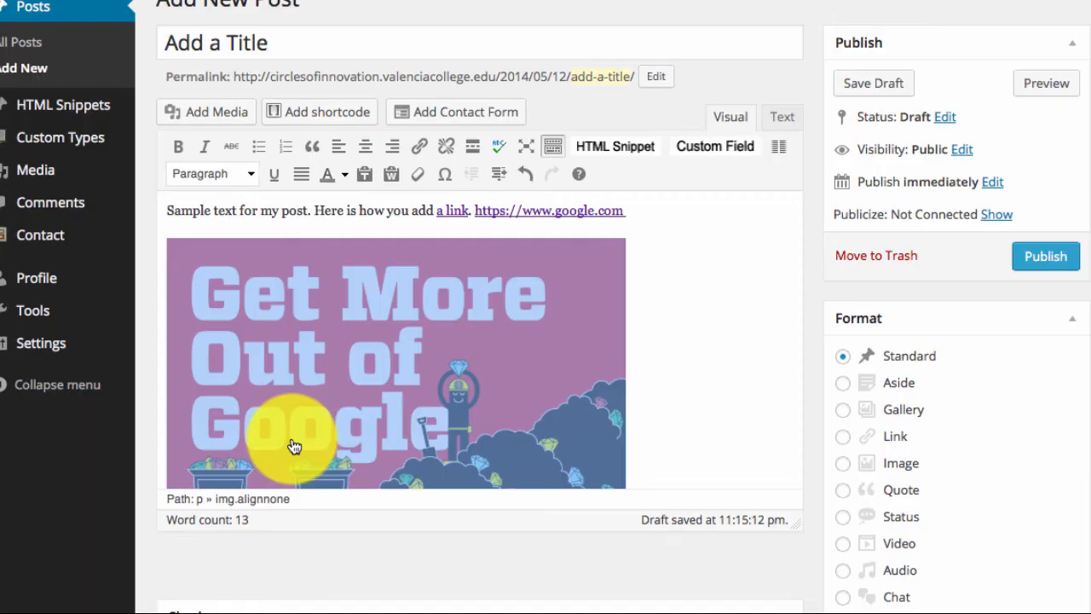
scroll(381, 403, down, 3)
scroll(381, 410, down, 10)
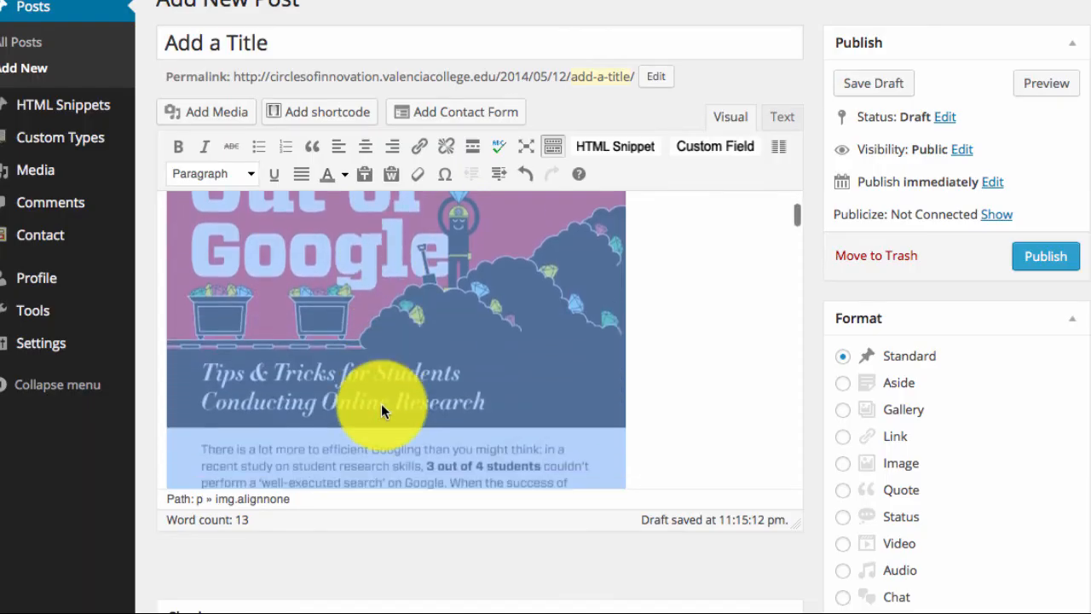
scroll(381, 410, down, 4)
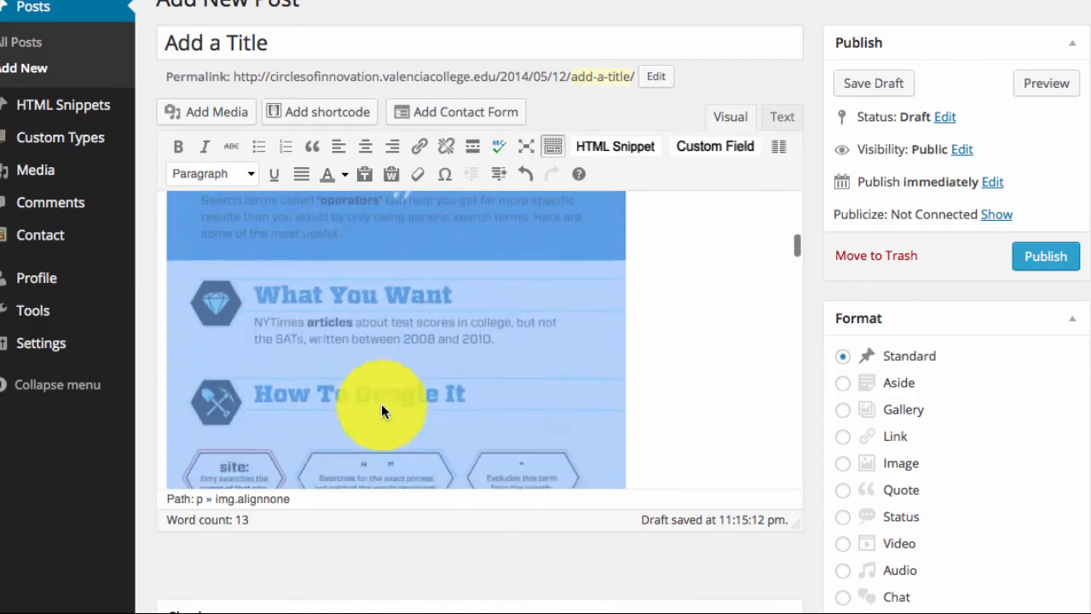
scroll(381, 410, up, 10)
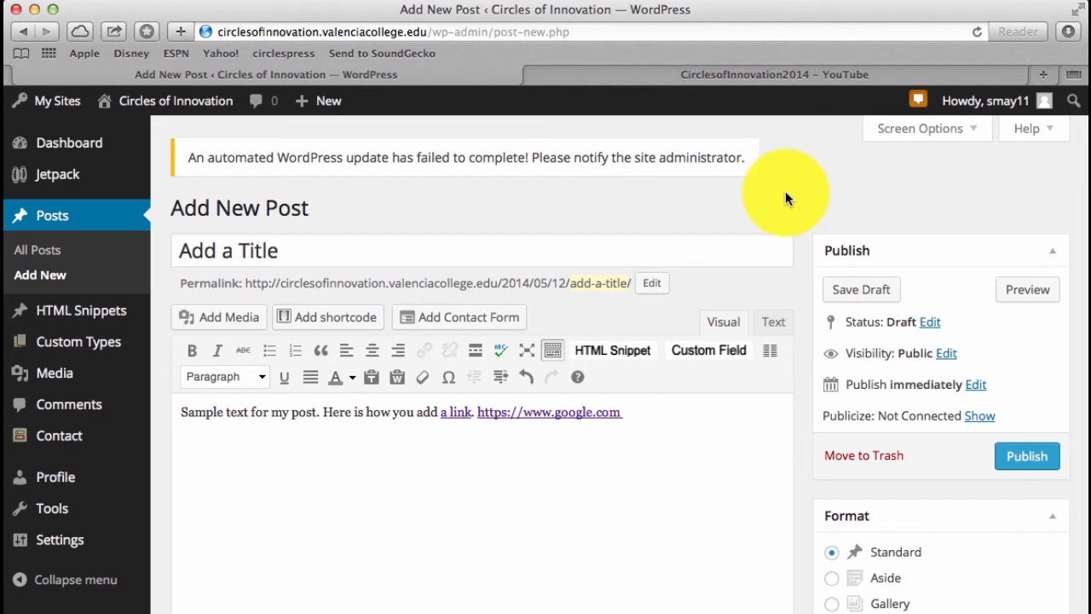
- Switch to the CirclesofInnovation2014 video on YouTube and copy its embed code from the sharing options
click(835, 78)
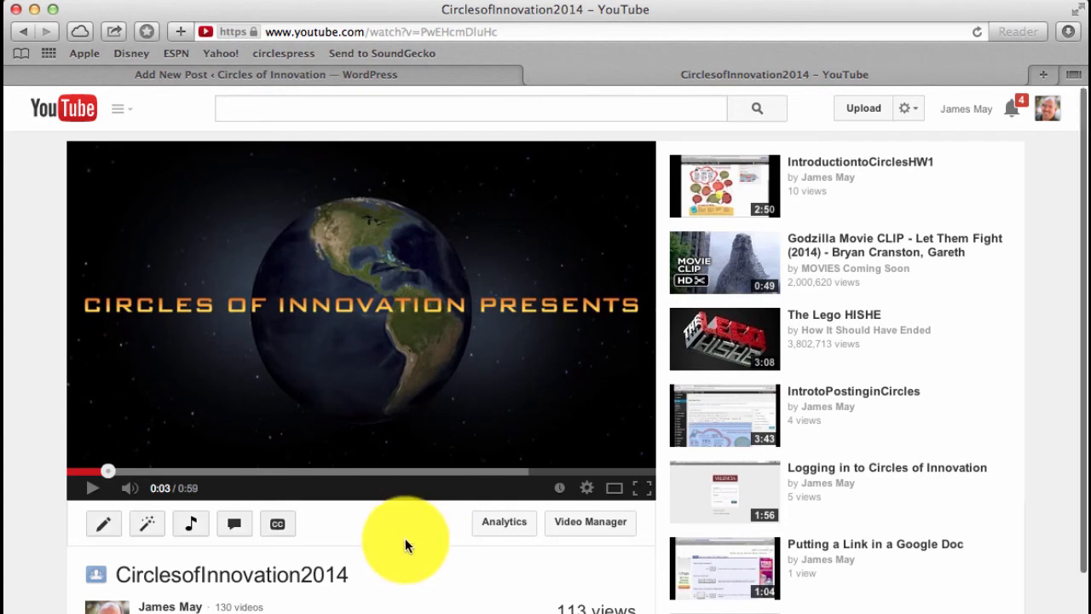
scroll(405, 538, down, 5)
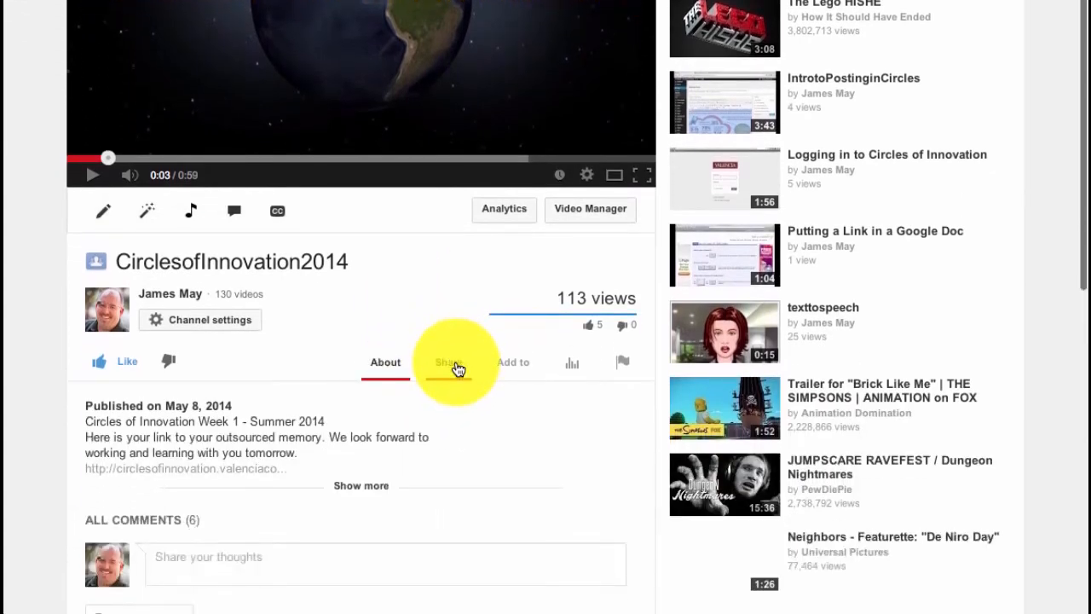
click(456, 366)
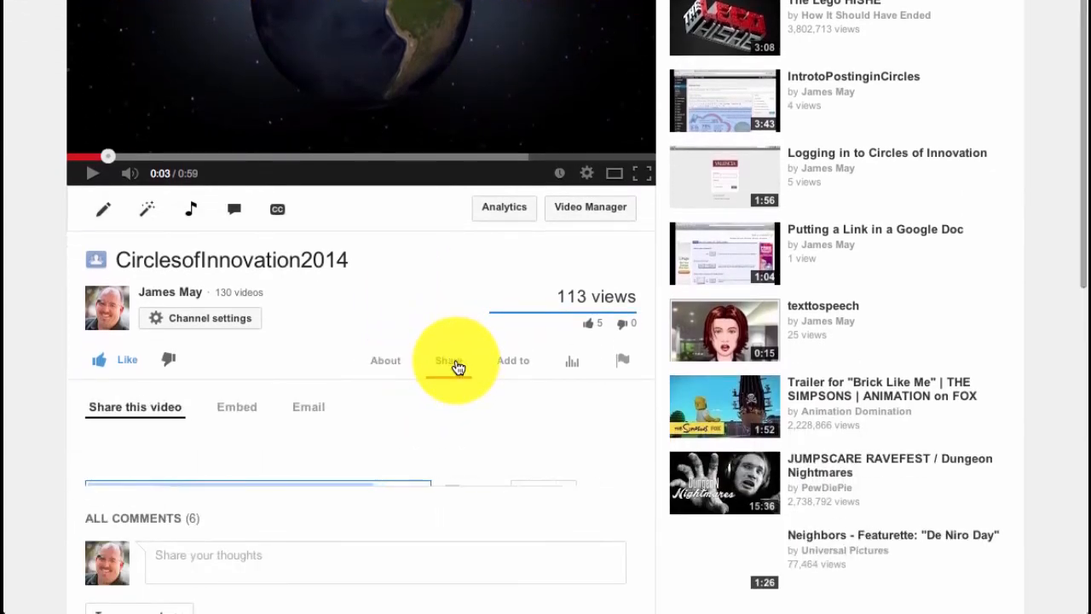
scroll(457, 341, down, 2)
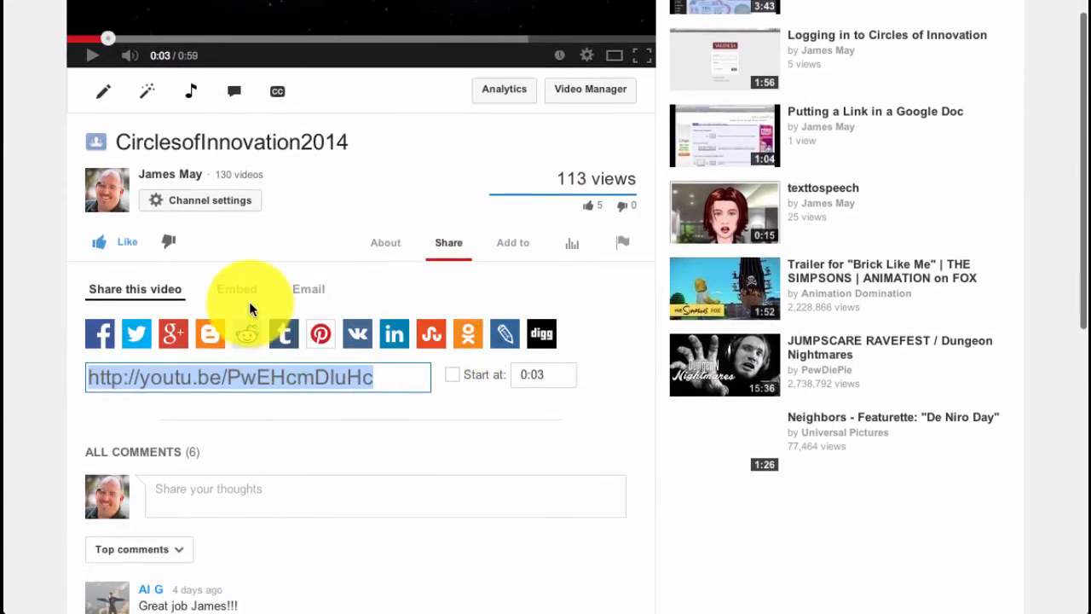
click(239, 290)
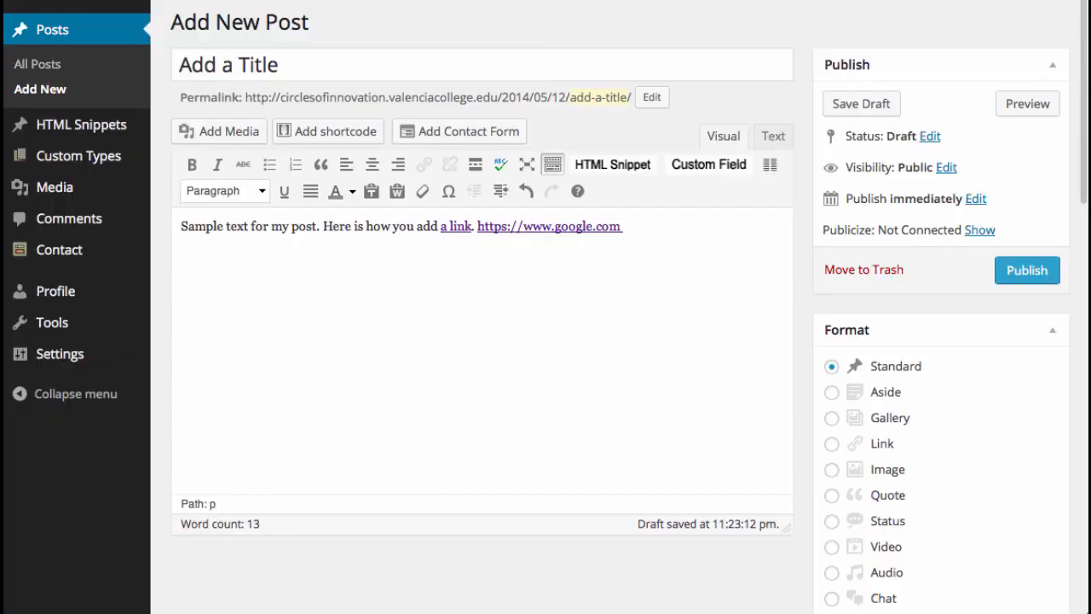
- Return to the post and show Featured Image, Sharing, Excerpt, Send Trackbacks, Custom Fields, Discussion and Slug on the editing screen
scroll(430, 278, down, 7)
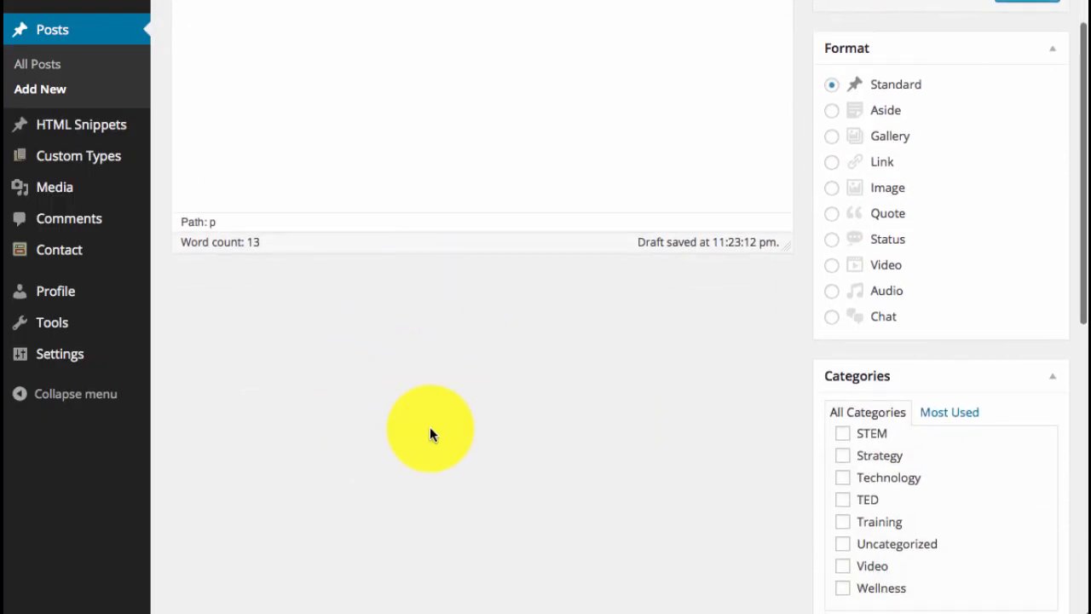
scroll(429, 433, up, 7)
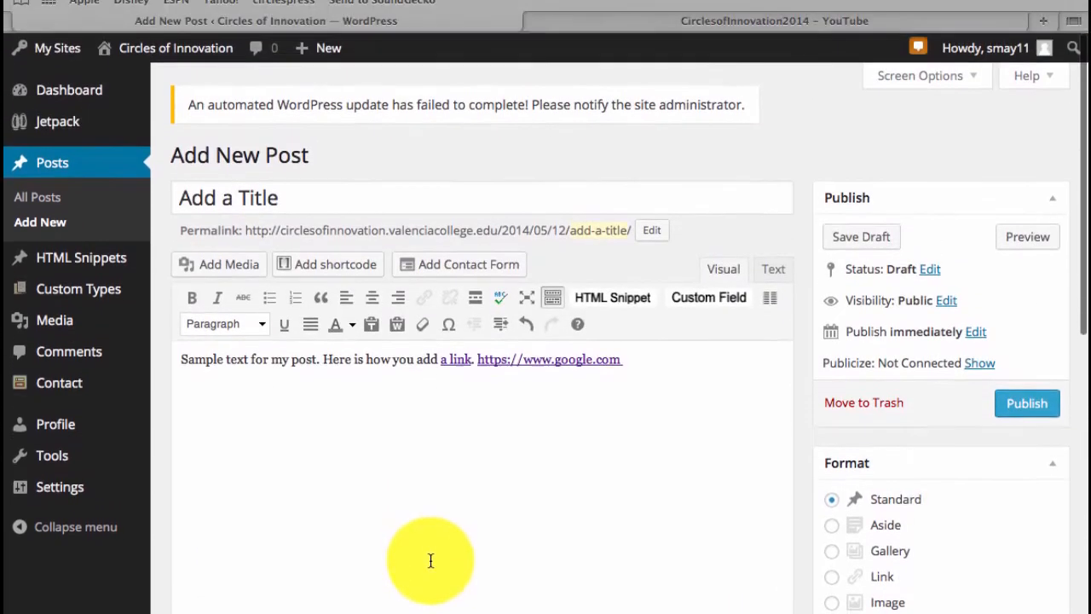
click(977, 80)
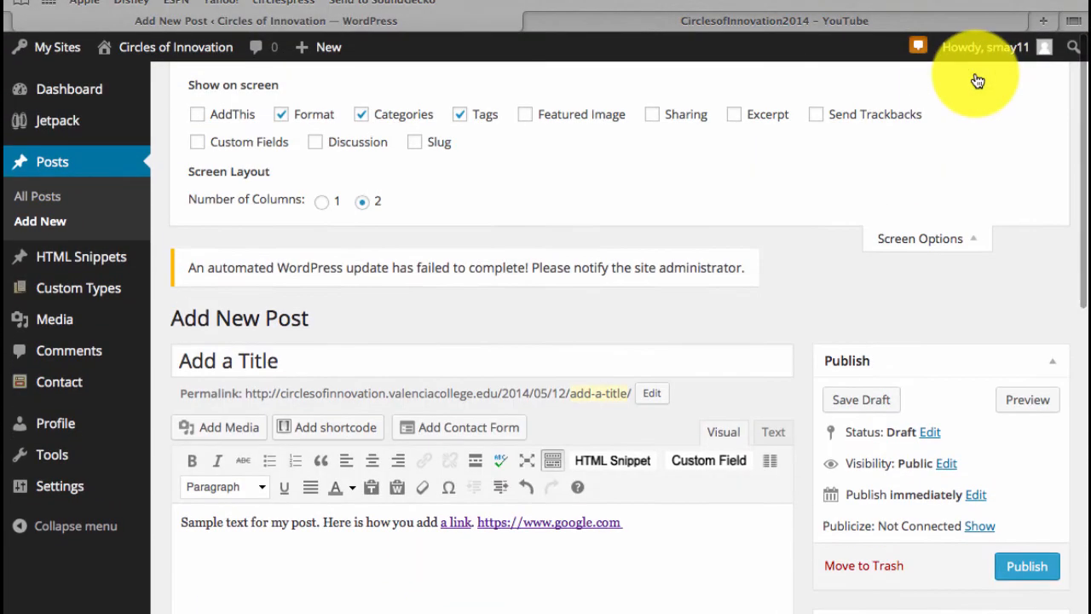
click(521, 116)
click(655, 116)
click(745, 119)
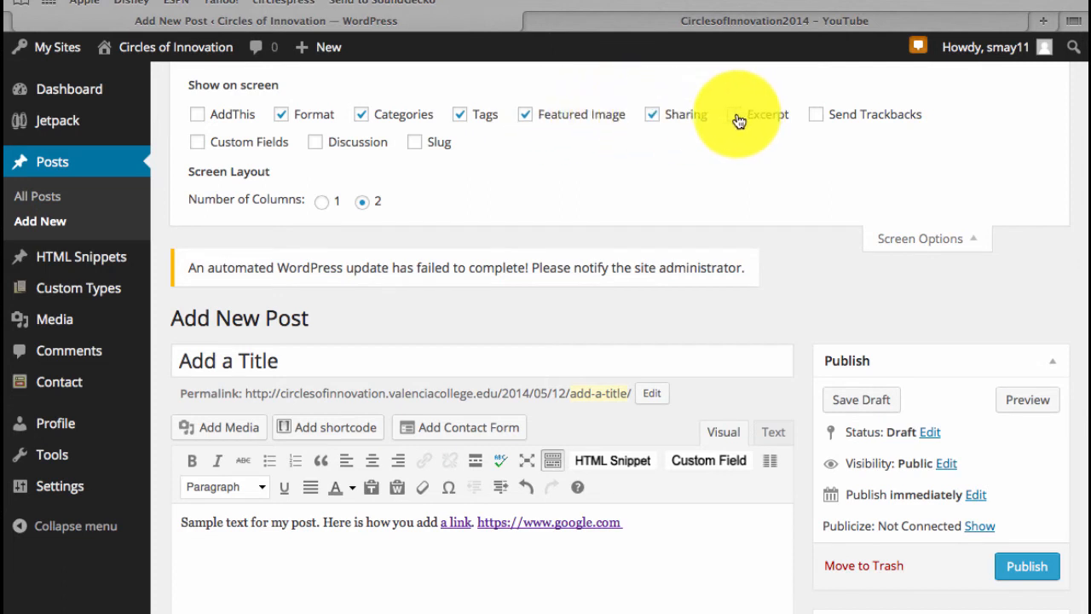
click(818, 118)
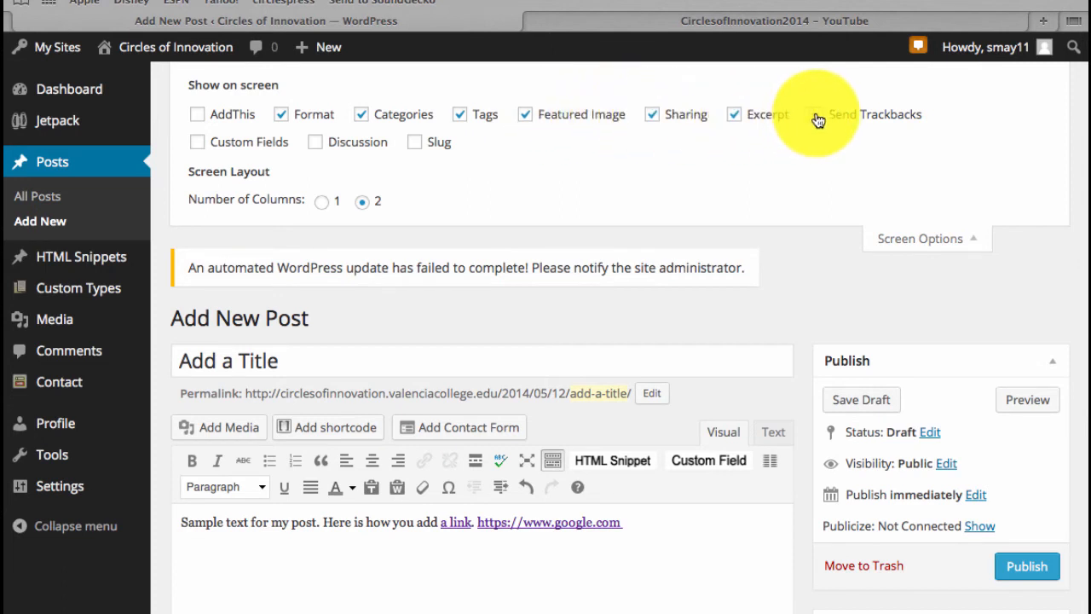
click(197, 141)
click(315, 141)
click(417, 143)
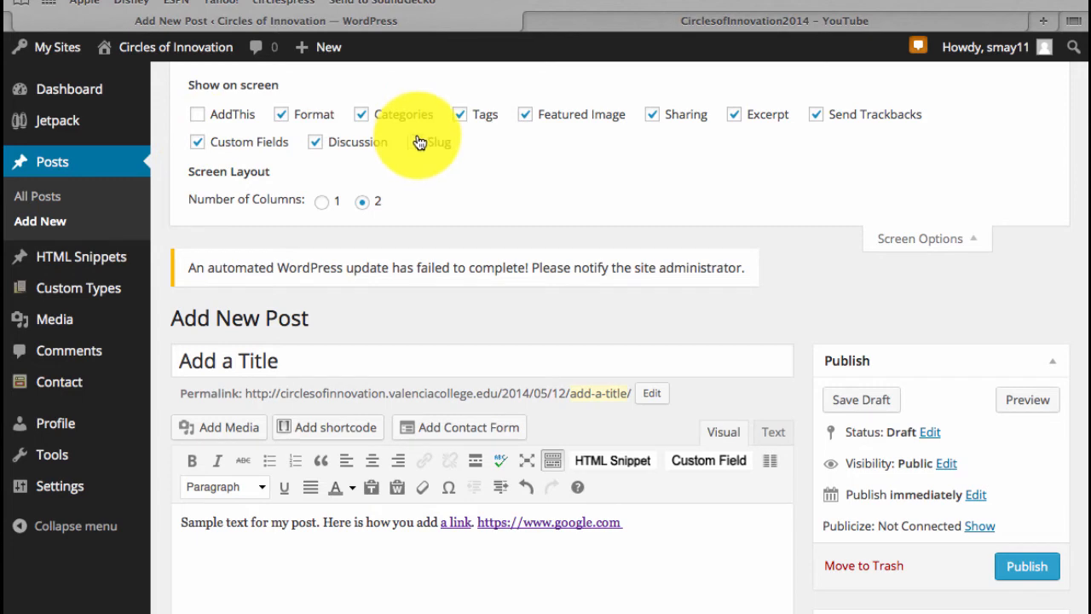
click(877, 237)
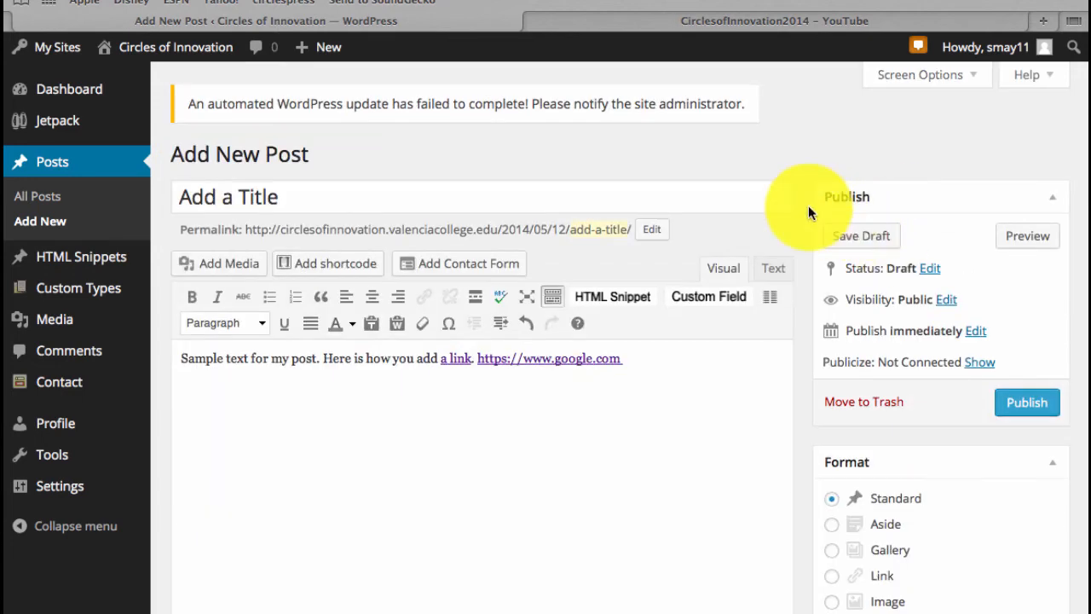
- Add a new custom field named "trailer" to the post, with the copied YouTube iframe embed code as its value
scroll(808, 205, down, 10)
scroll(808, 205, down, 3)
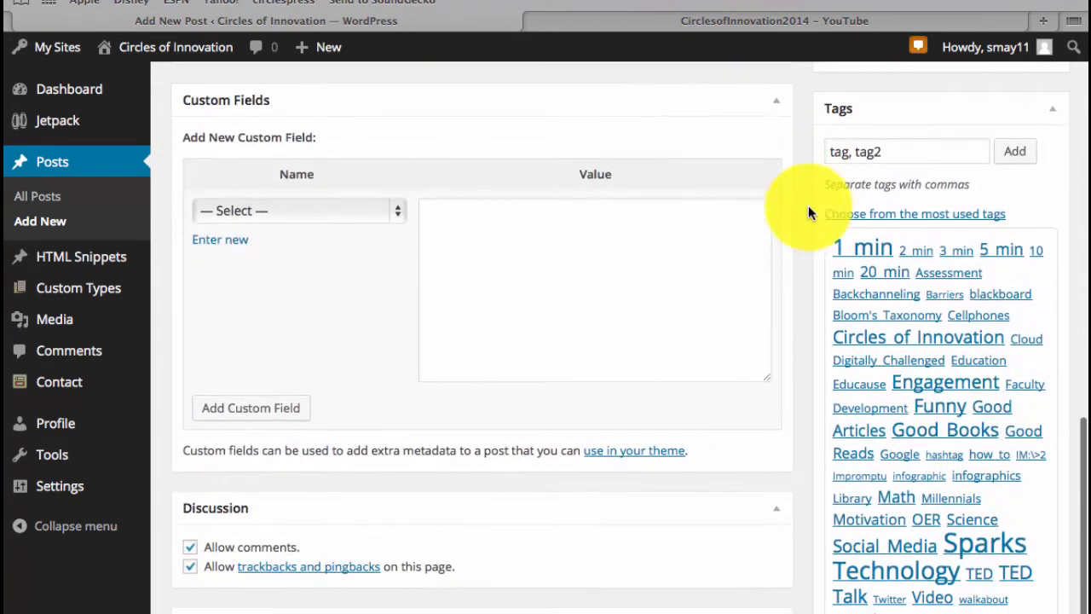
click(467, 263)
text(<iframe width="560" height="315" src="//www.youtube.com/embed/PwEHcmDluHc" frameborder="0" allowfullscreen></iframe>)
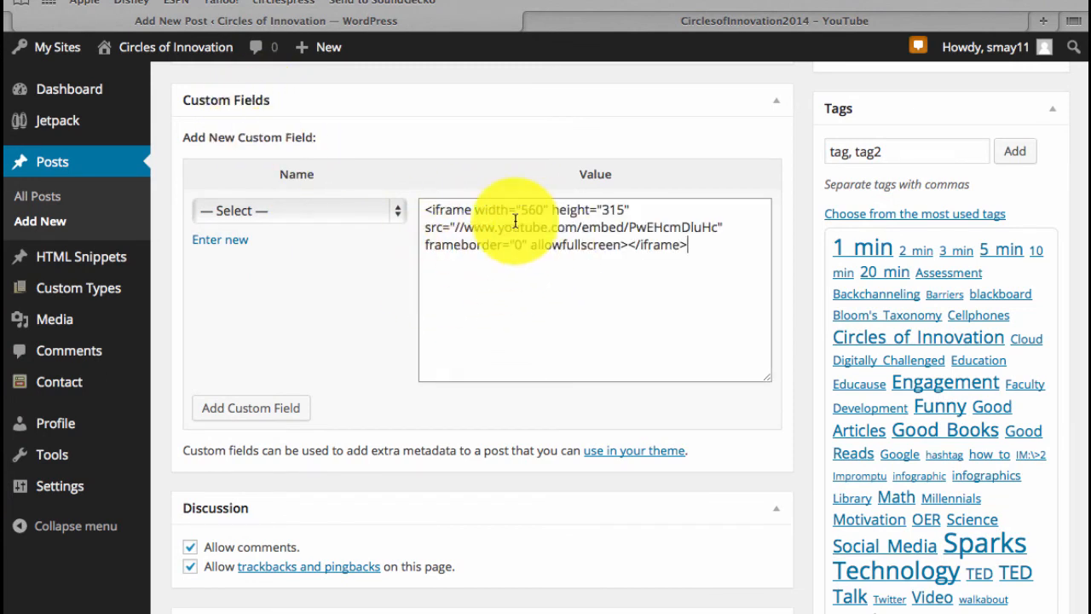
click(221, 241)
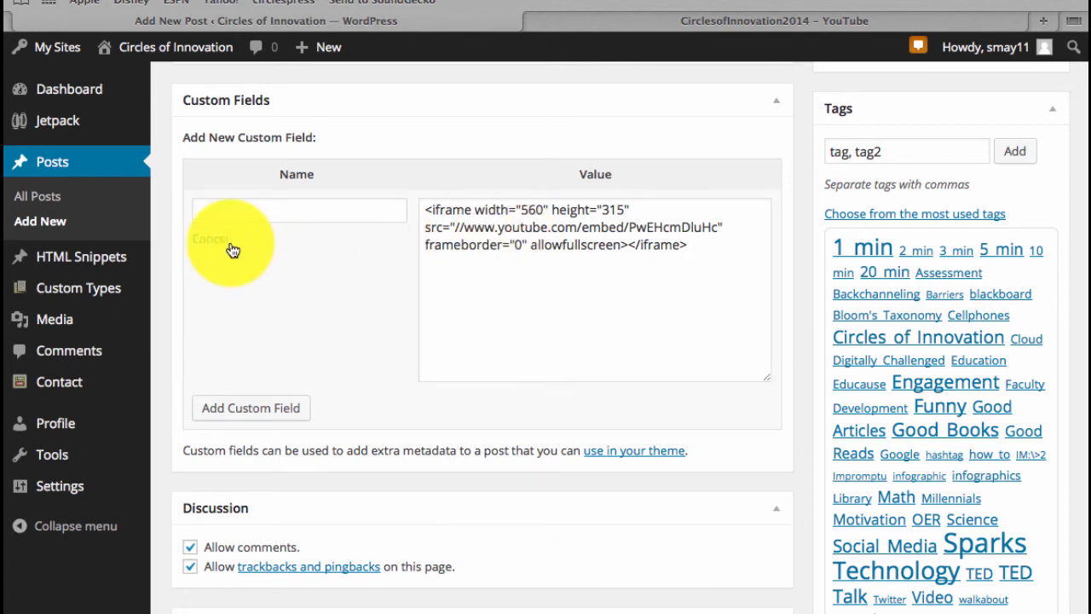
click(254, 202)
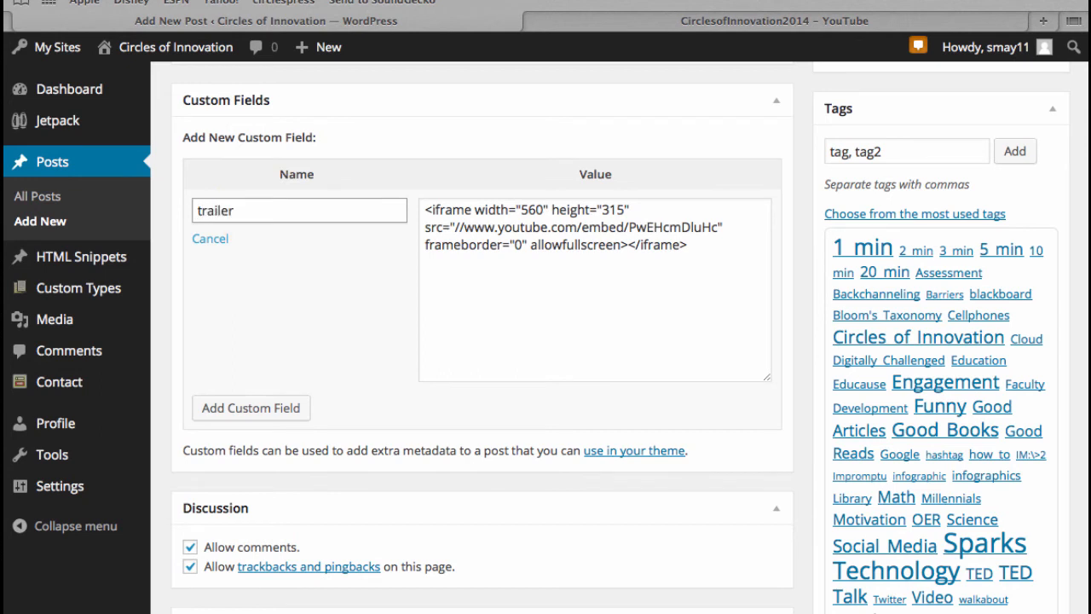
click(231, 408)
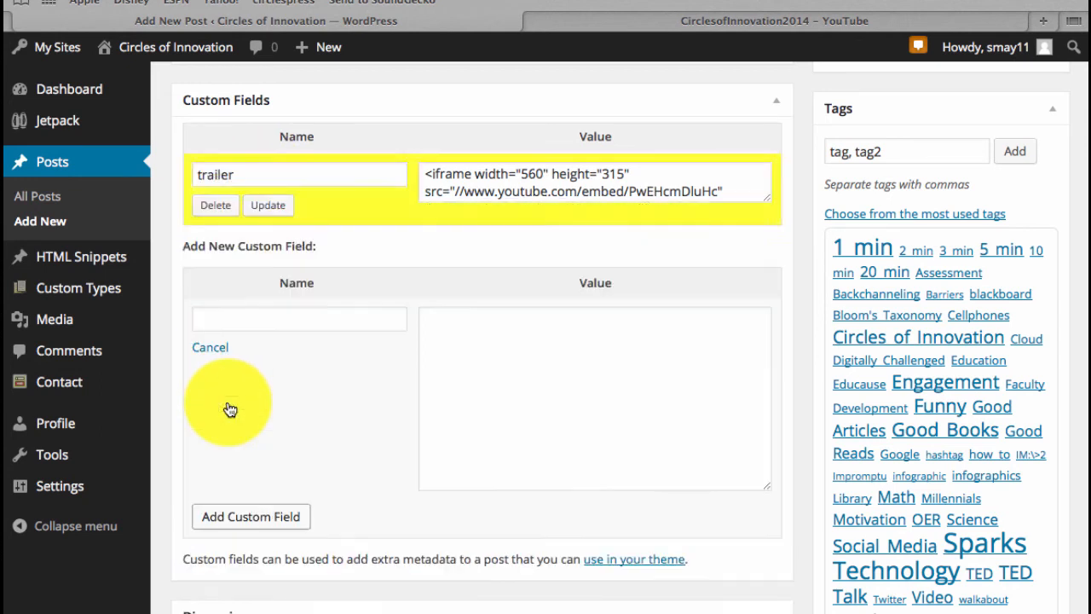
- Embed the HTML of the "trailer" custom field on a new line below the sample text and publish the post
scroll(298, 287, up, 2)
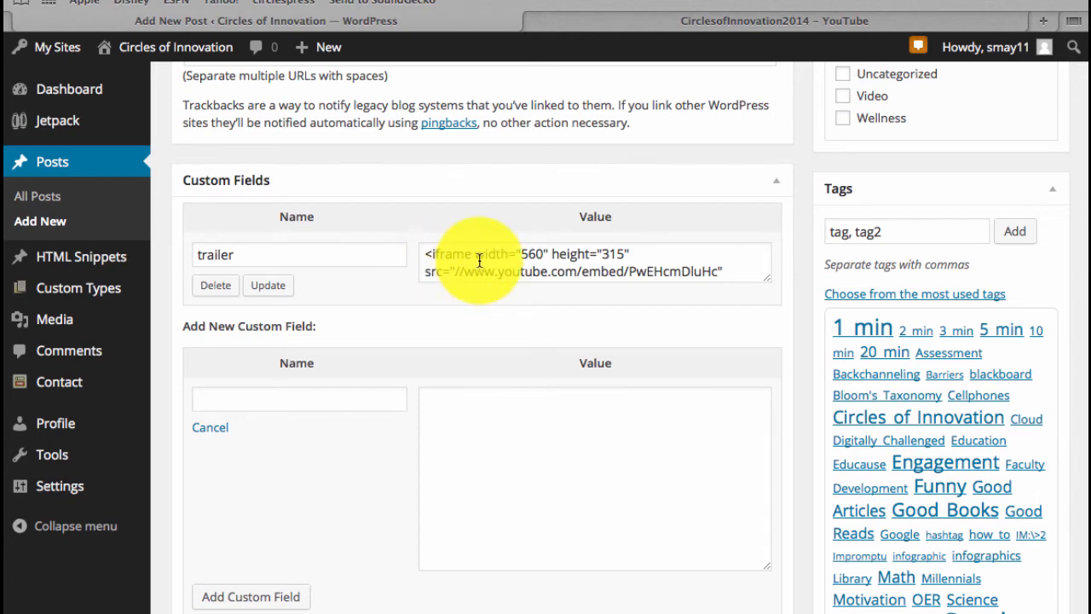
scroll(478, 259, up, 10)
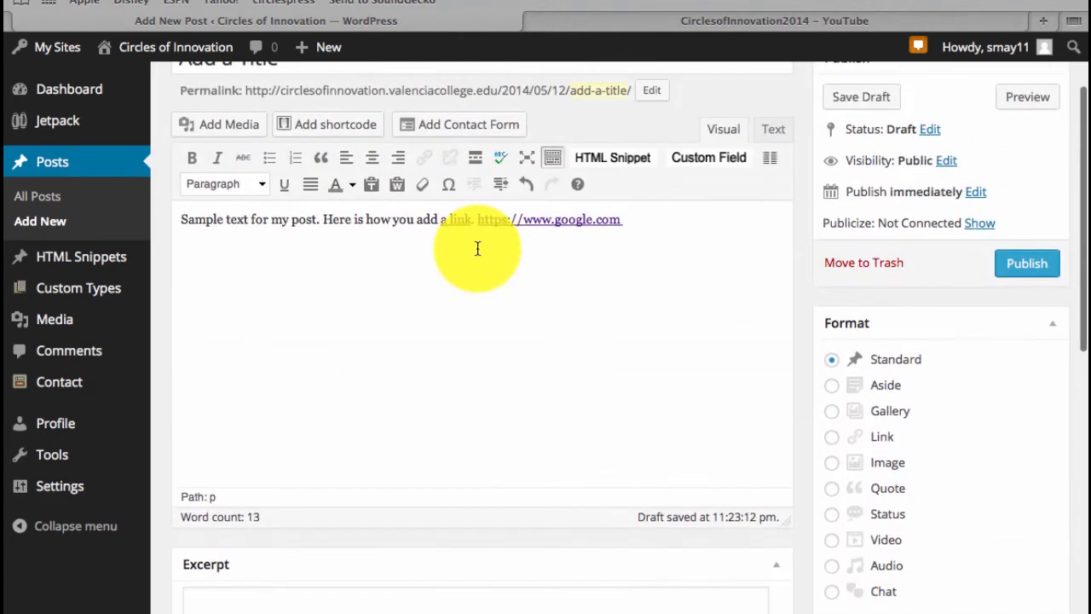
scroll(485, 324, down, 10)
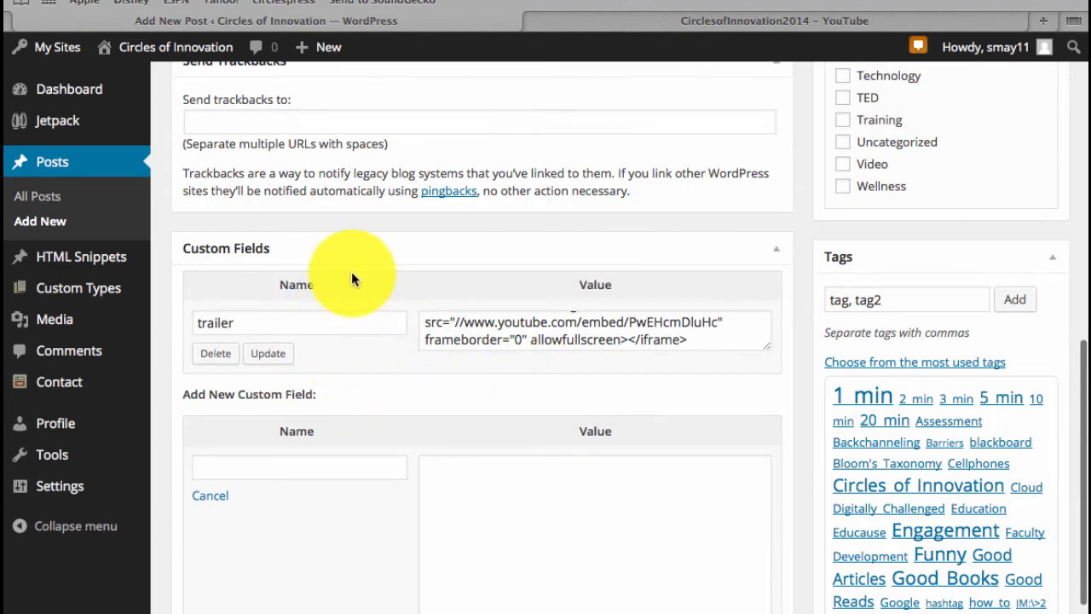
scroll(352, 271, up, 10)
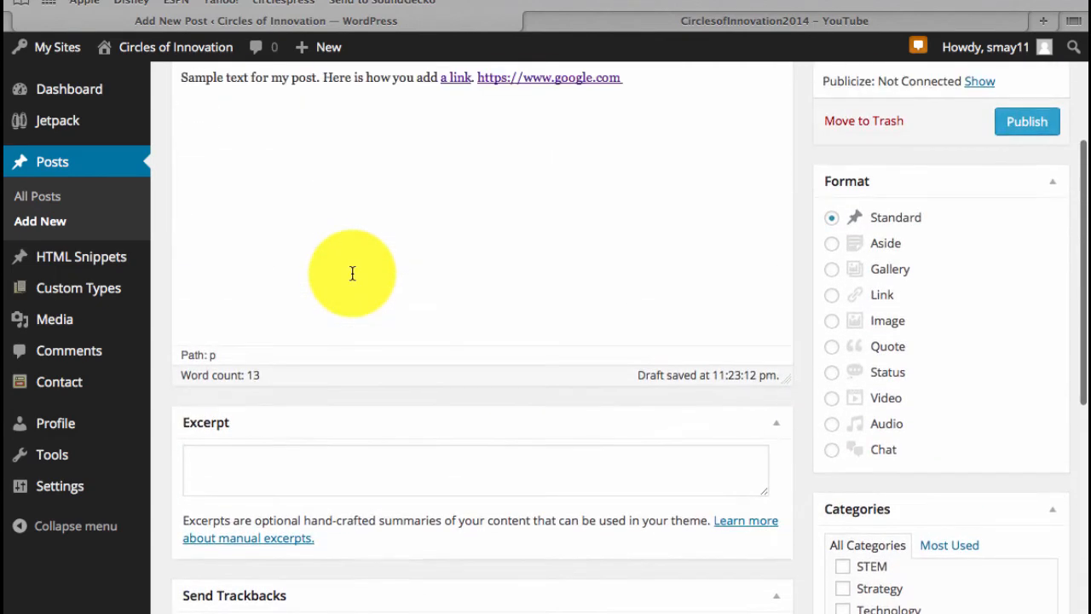
click(263, 196)
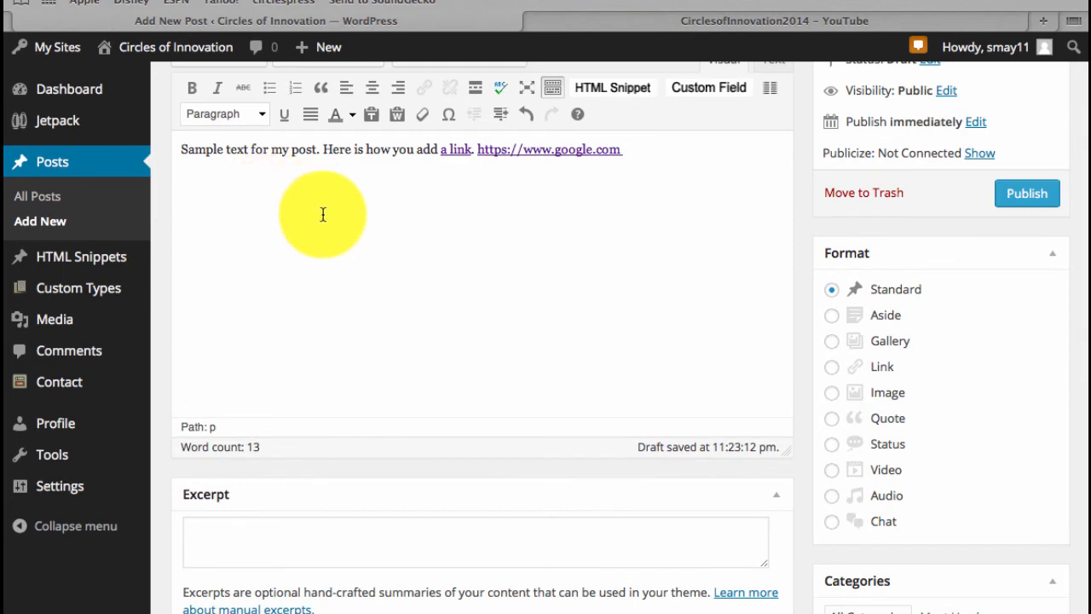
scroll(322, 214, up, 1)
scroll(323, 215, up, 2)
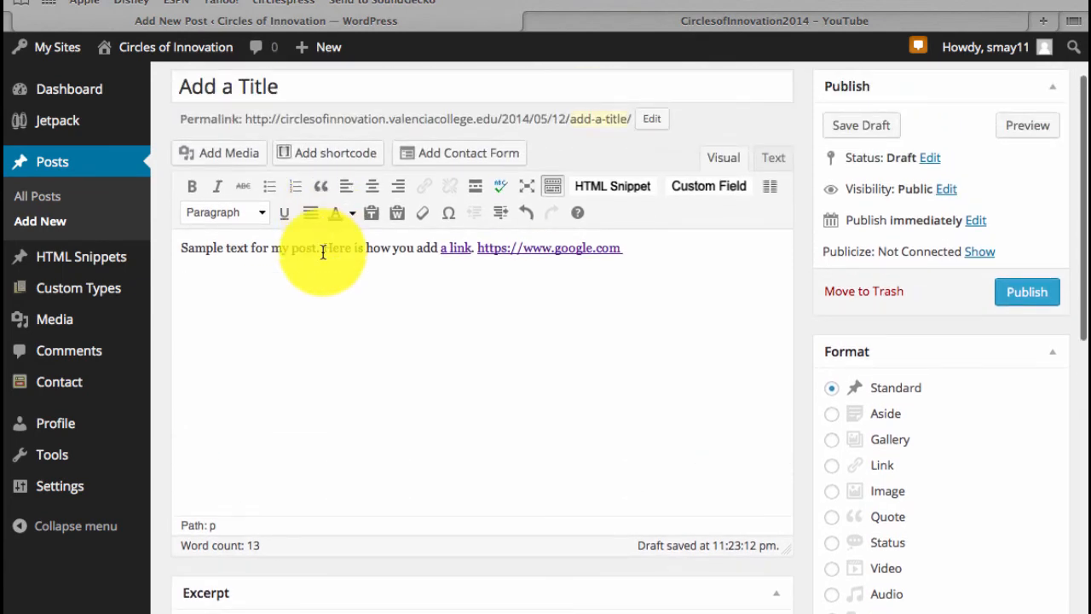
scroll(324, 253, down, 12)
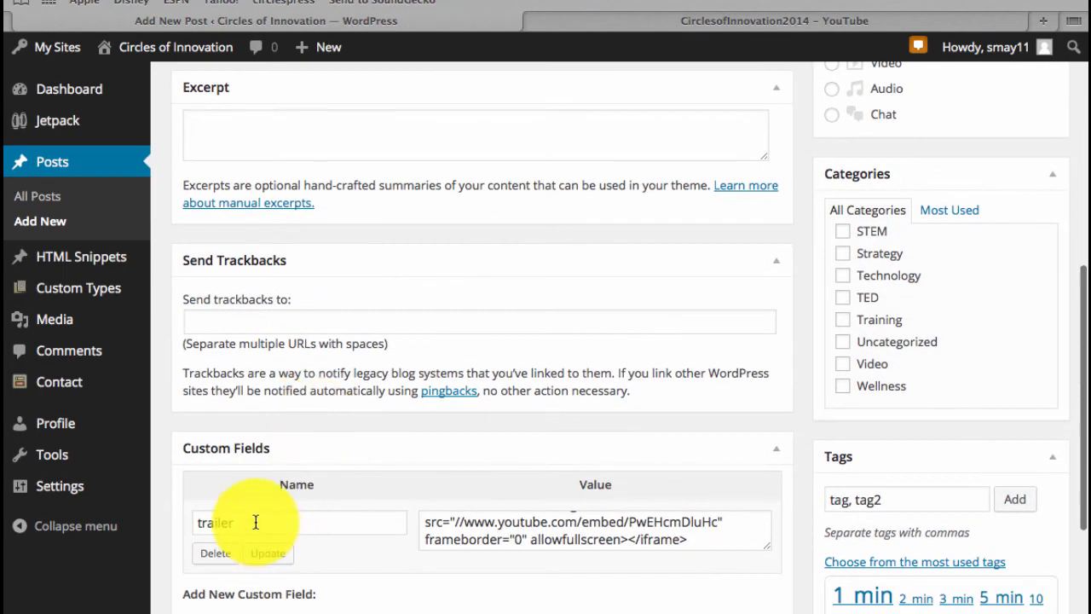
double_click(249, 522)
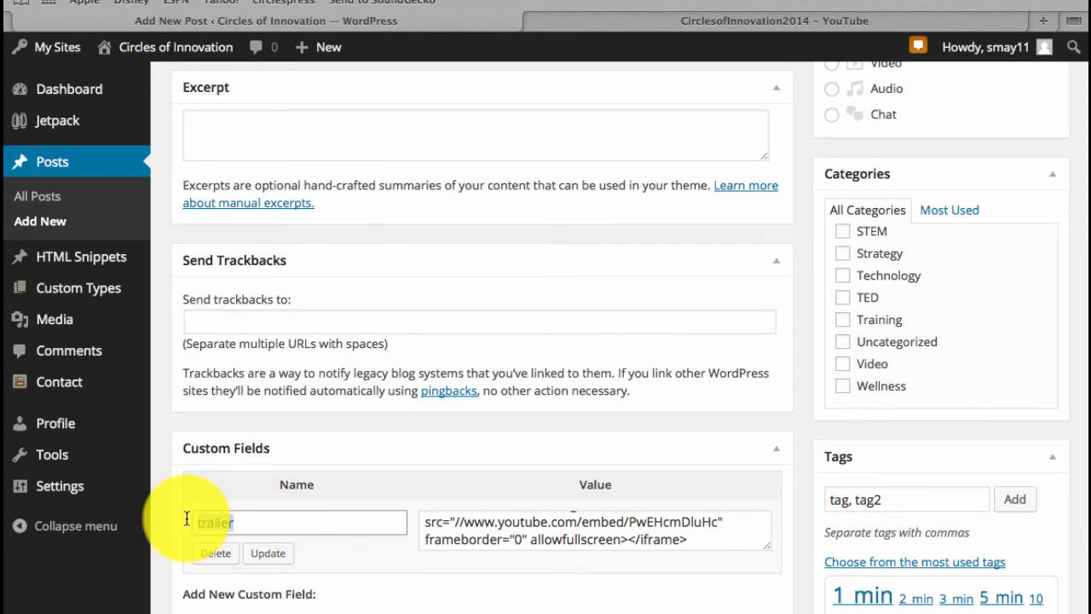
scroll(299, 463, up, 12)
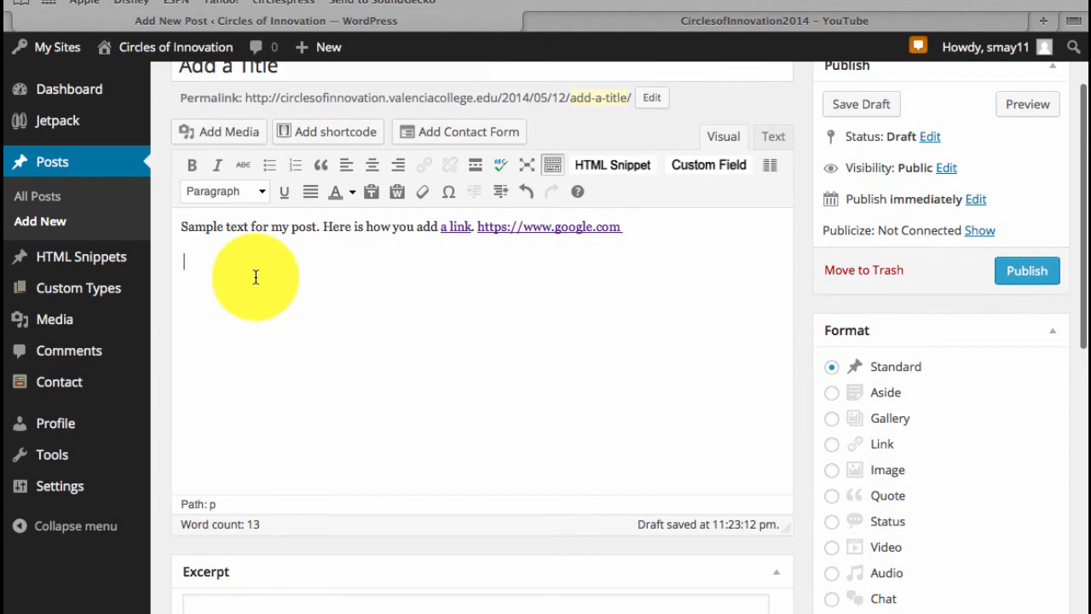
click(711, 165)
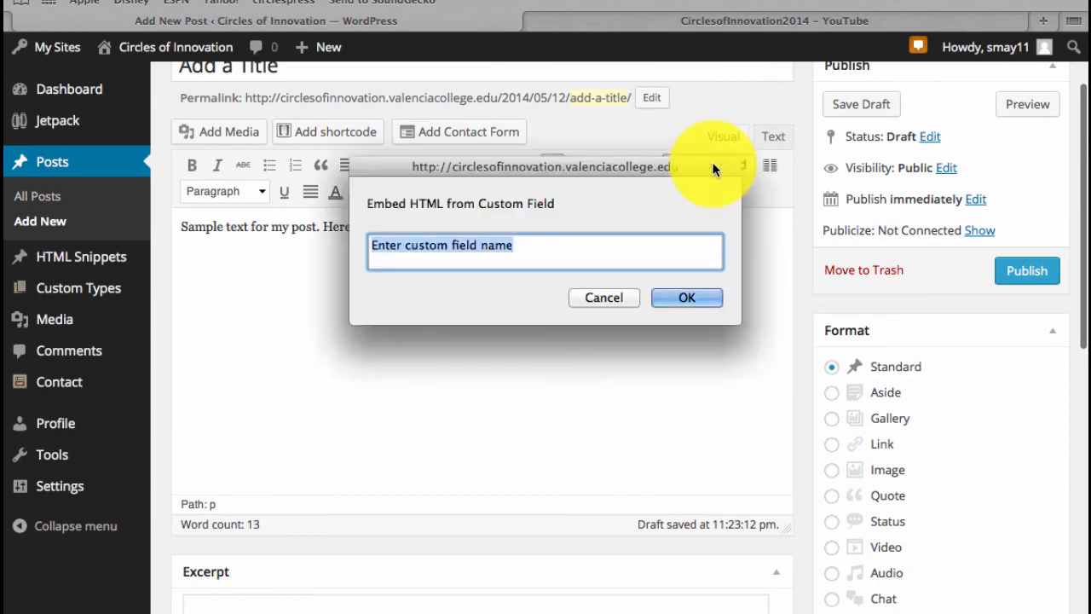
text(trailer)
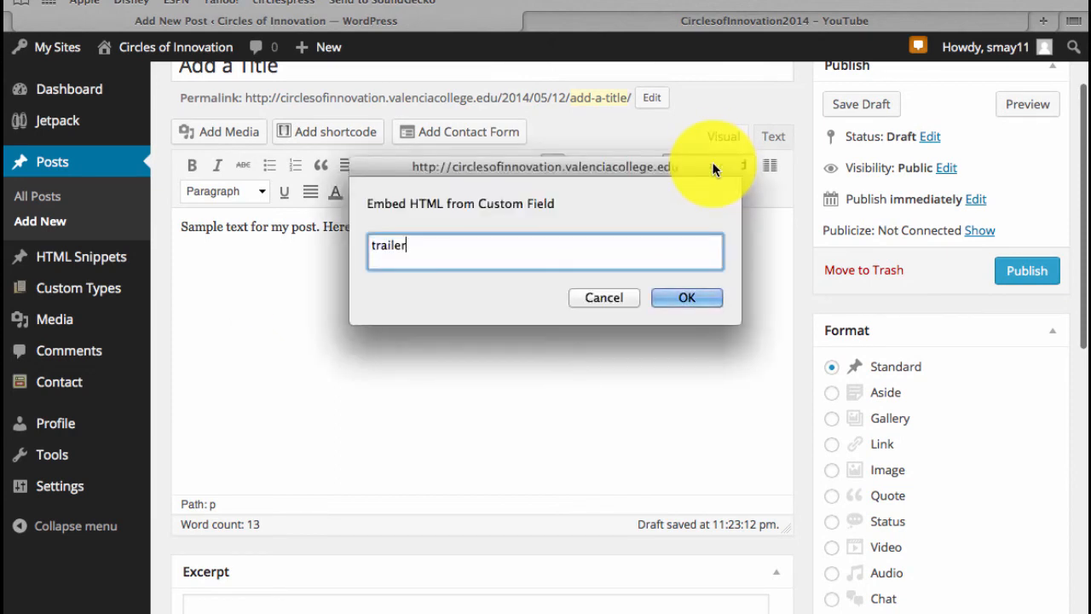
click(706, 301)
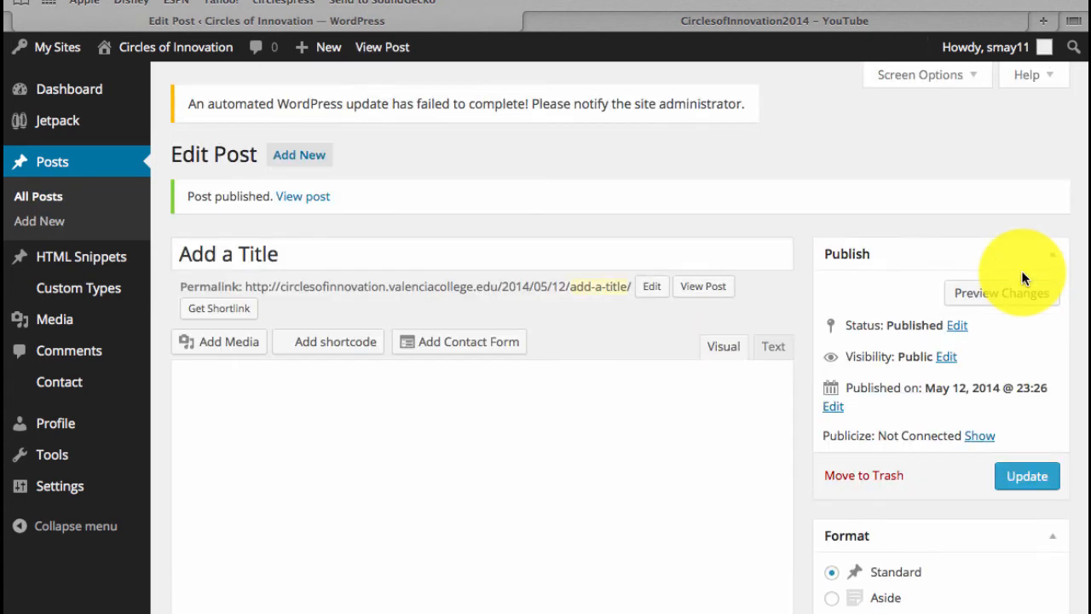
- View the published post on the site and check its embedded video and the "a link" hyperlink
click(704, 288)
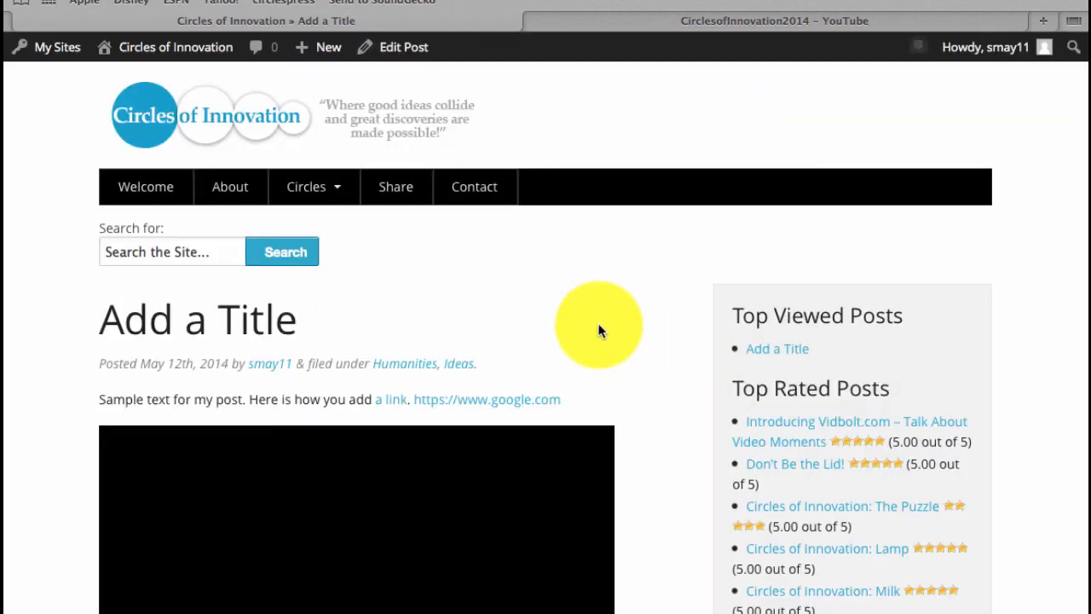
scroll(457, 352, down, 3)
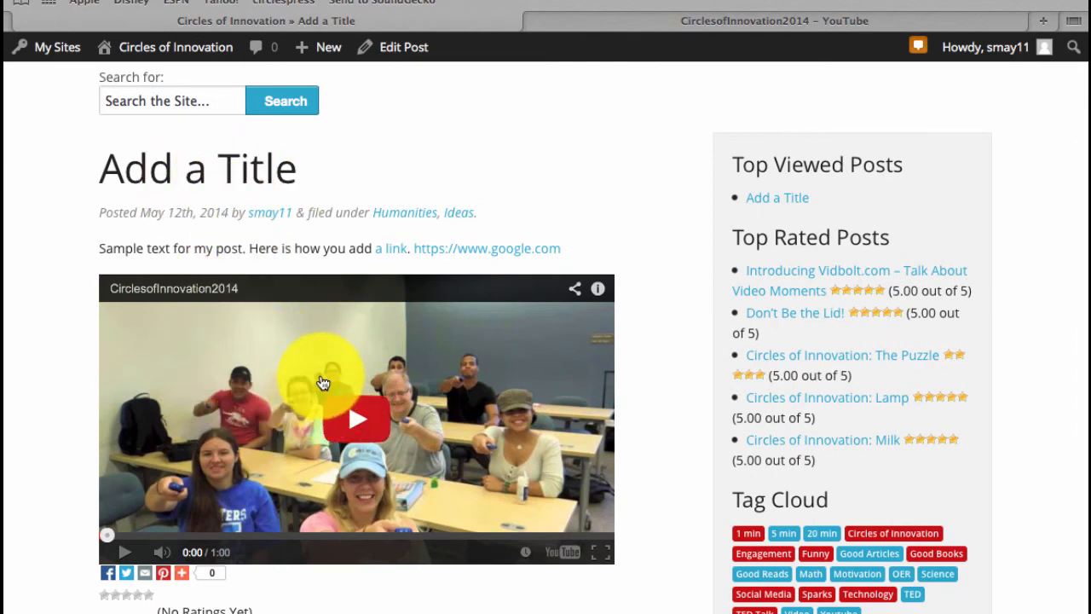
click(398, 253)
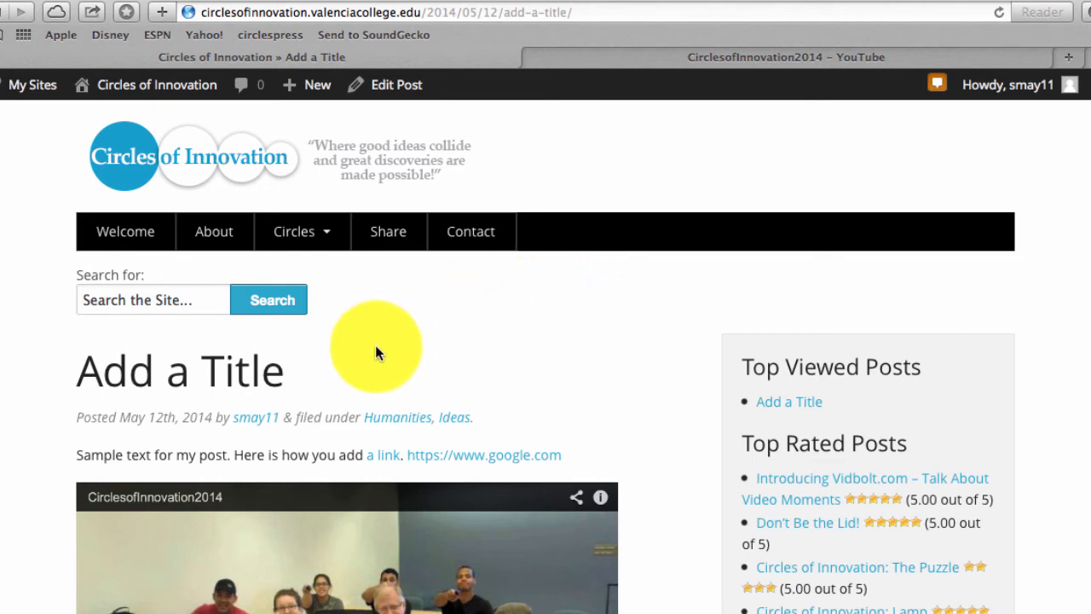
scroll(379, 350, down, 2)
scroll(386, 354, up, 2)
scroll(388, 354, up, 1)
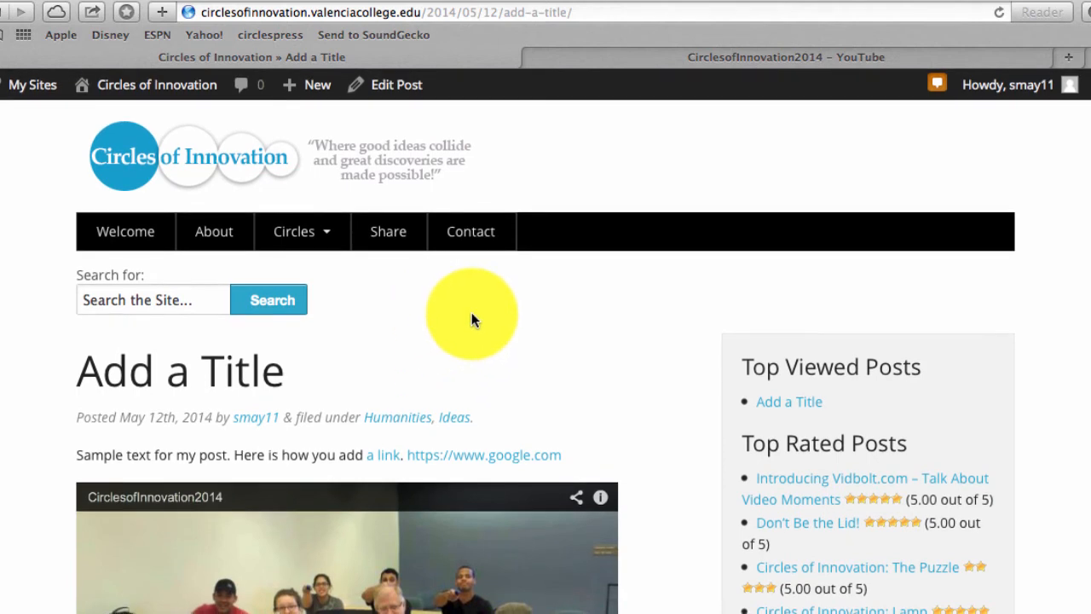
- Open the published post for editing and review its text, links and embed shortcode in the editor
click(407, 94)
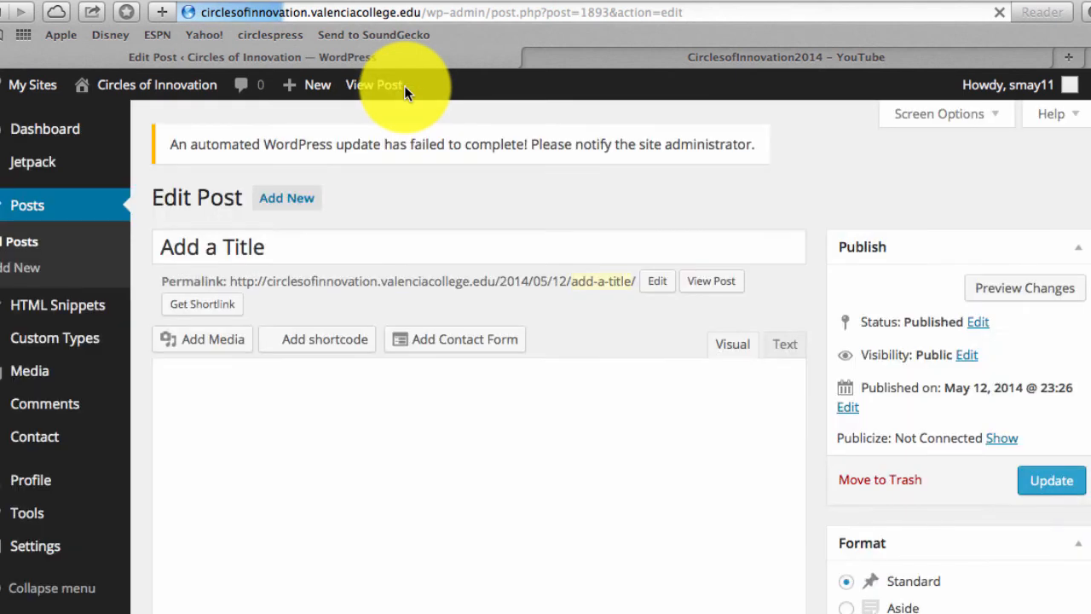
scroll(597, 335, down, 1)
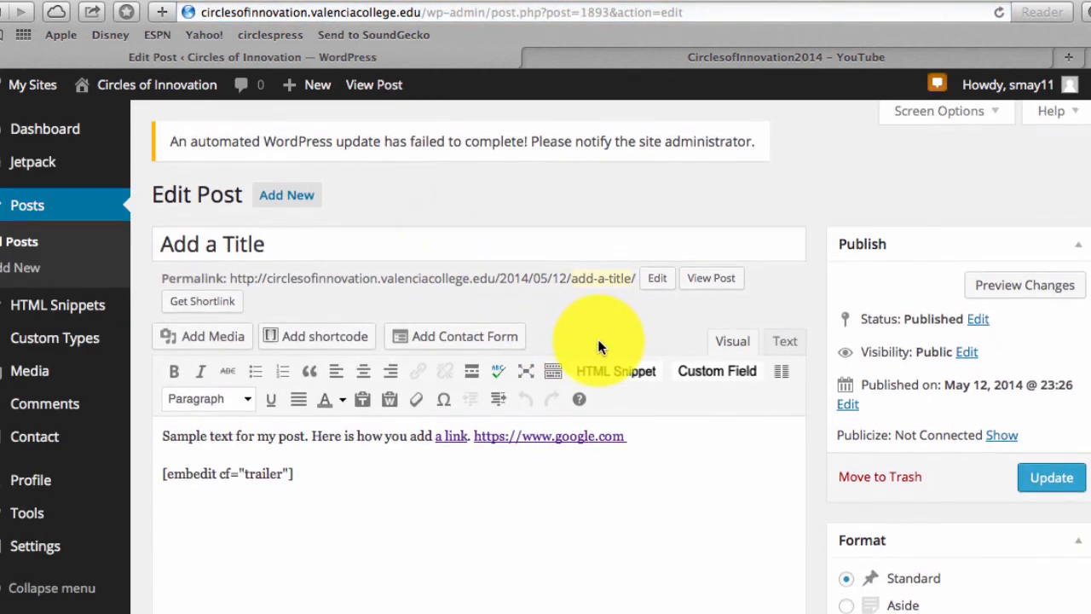
scroll(598, 345, down, 2)
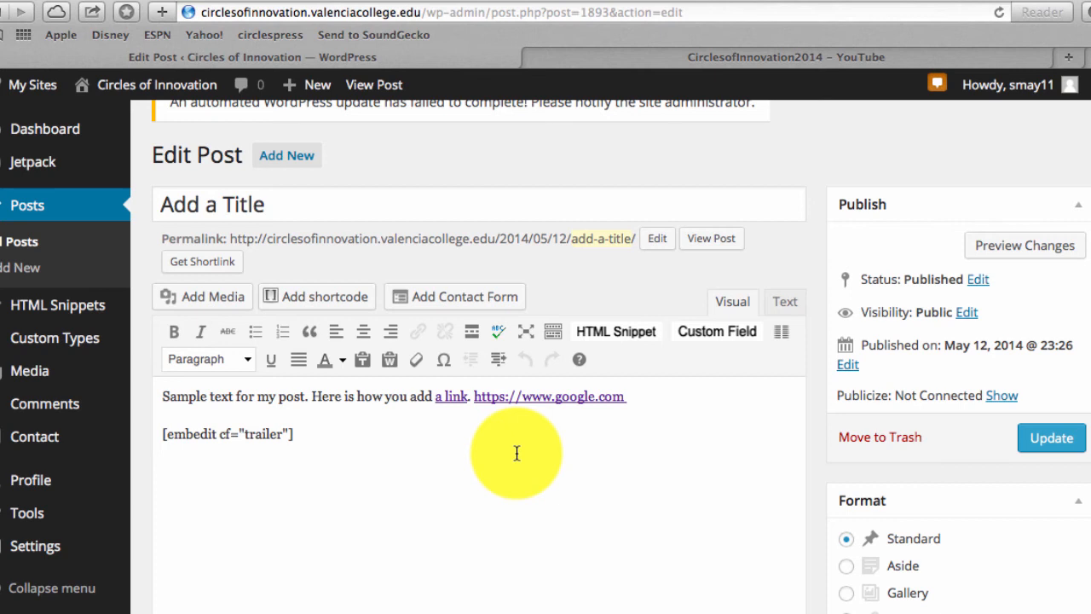
scroll(516, 453, up, 1)
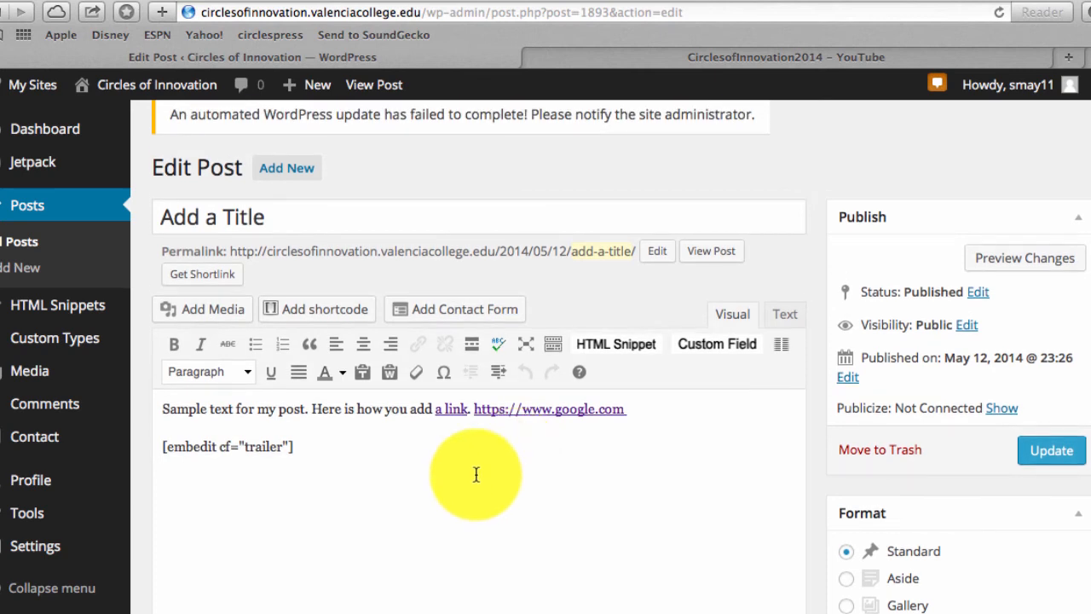
scroll(475, 473, up, 2)
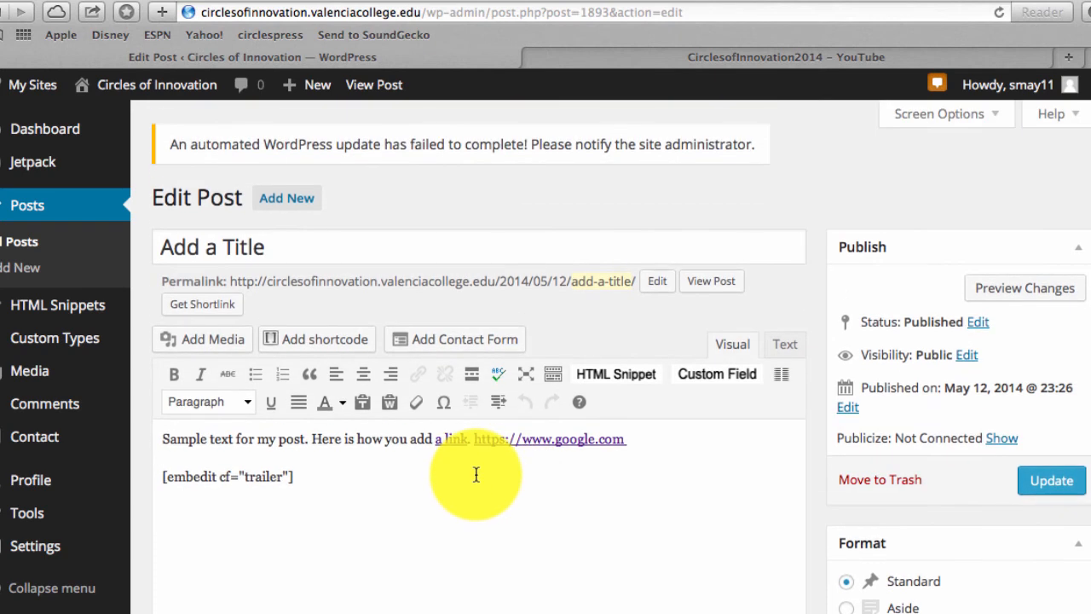
- Add the Press This bookmarklet from the WordPress Tools page to the browser's bookmarks bar, named "Circle It"
click(41, 522)
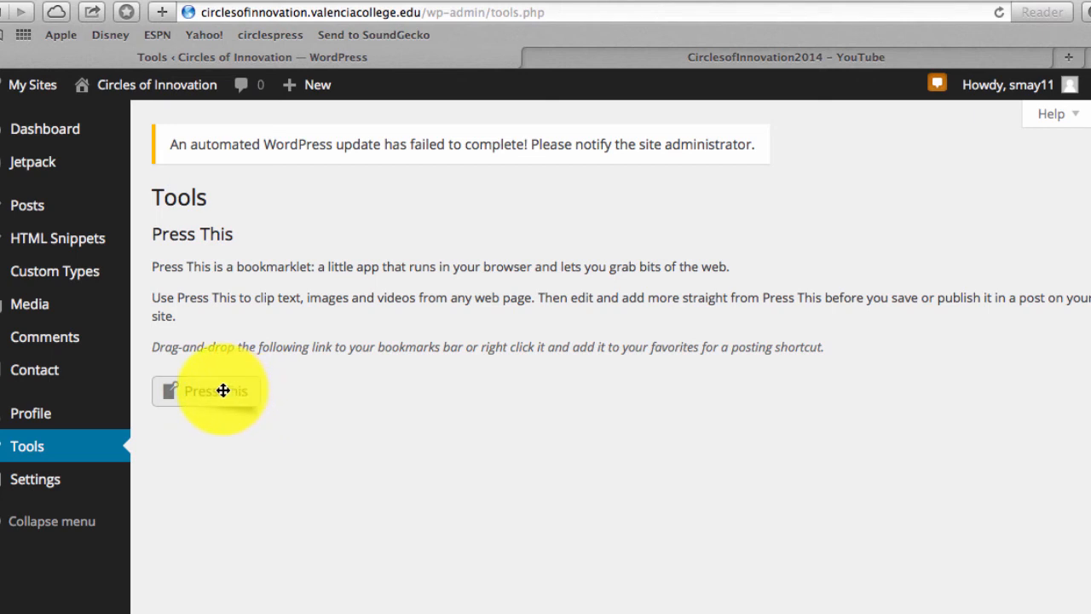
drag(221, 391, 517, 39)
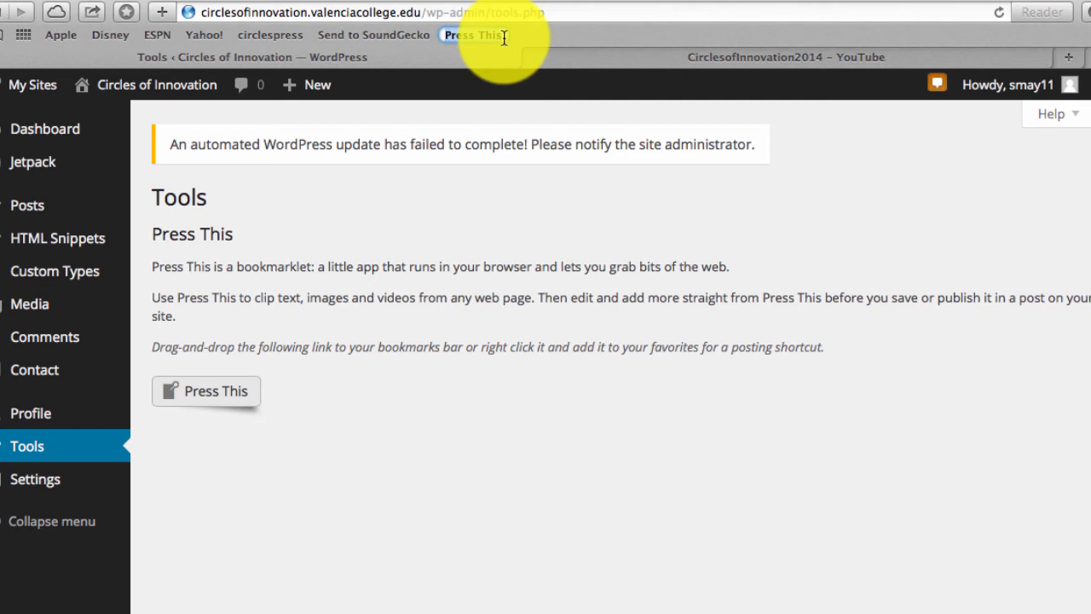
text(Circle)
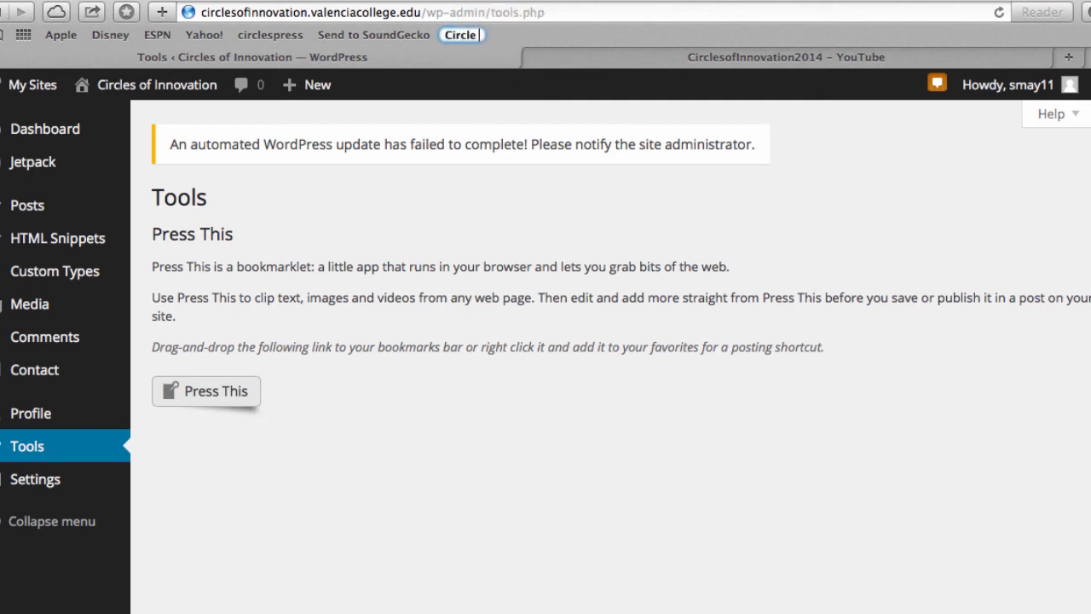
text(It)
key(Return)
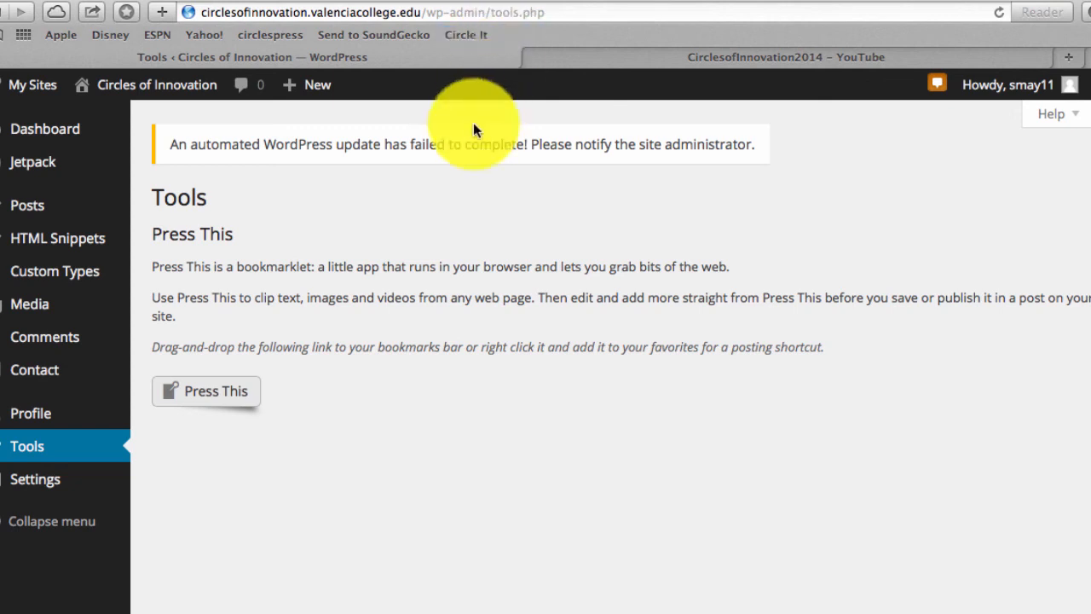
- Load educause.edu in place of the YouTube page and open its Research and Publications page
click(788, 60)
click(640, 11)
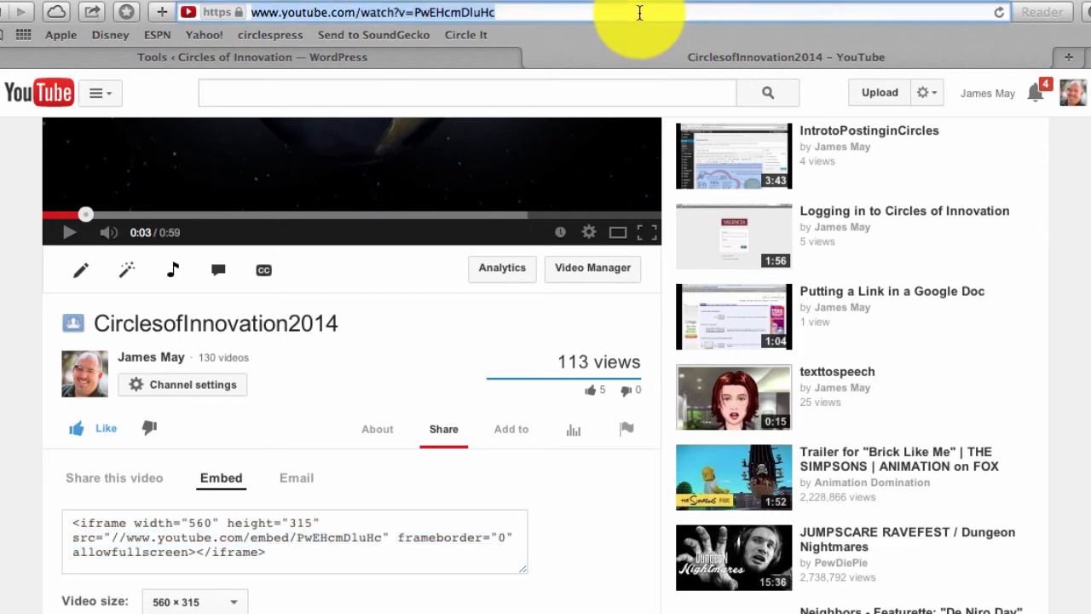
text(educause.edu)
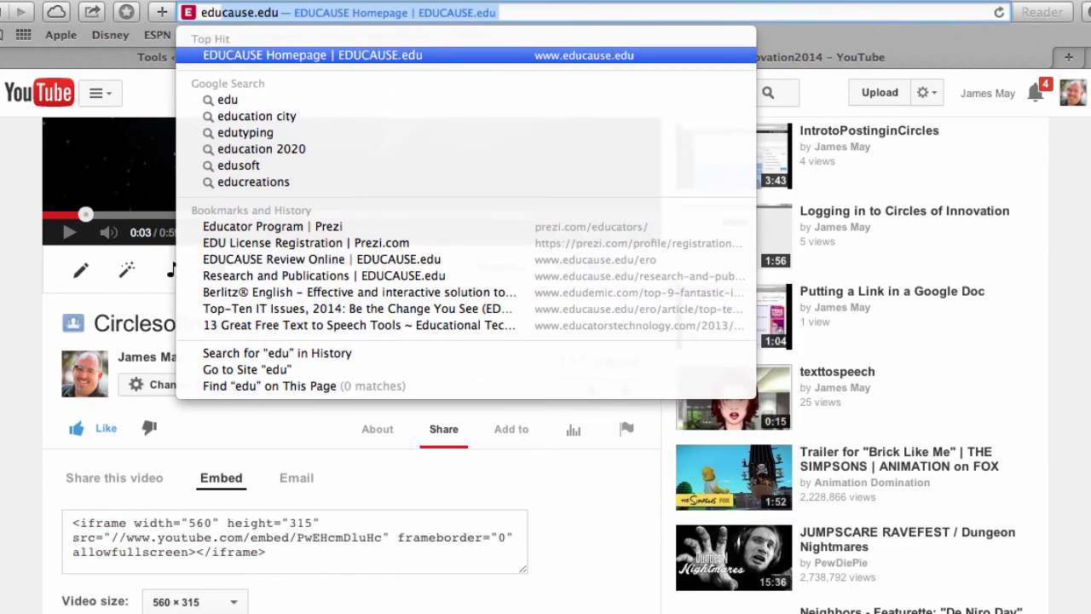
key(Return)
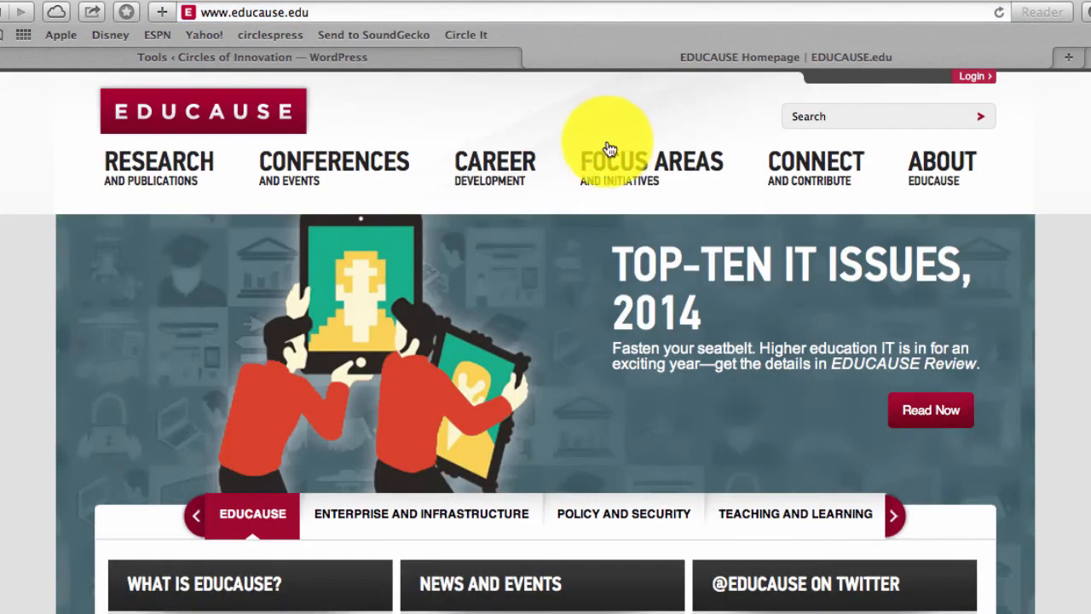
mouse_move(309, 168)
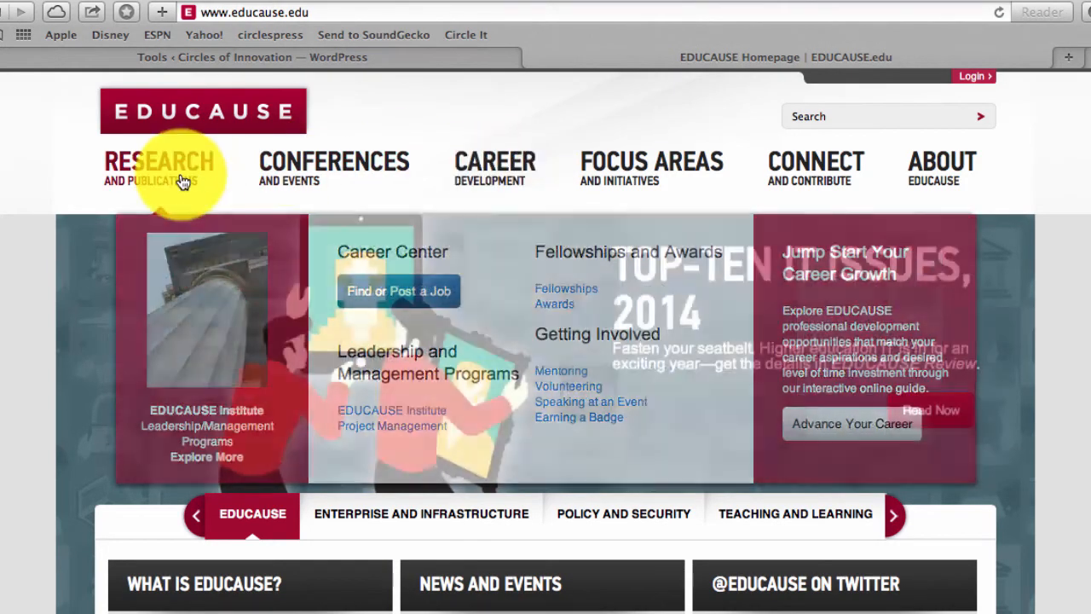
click(175, 171)
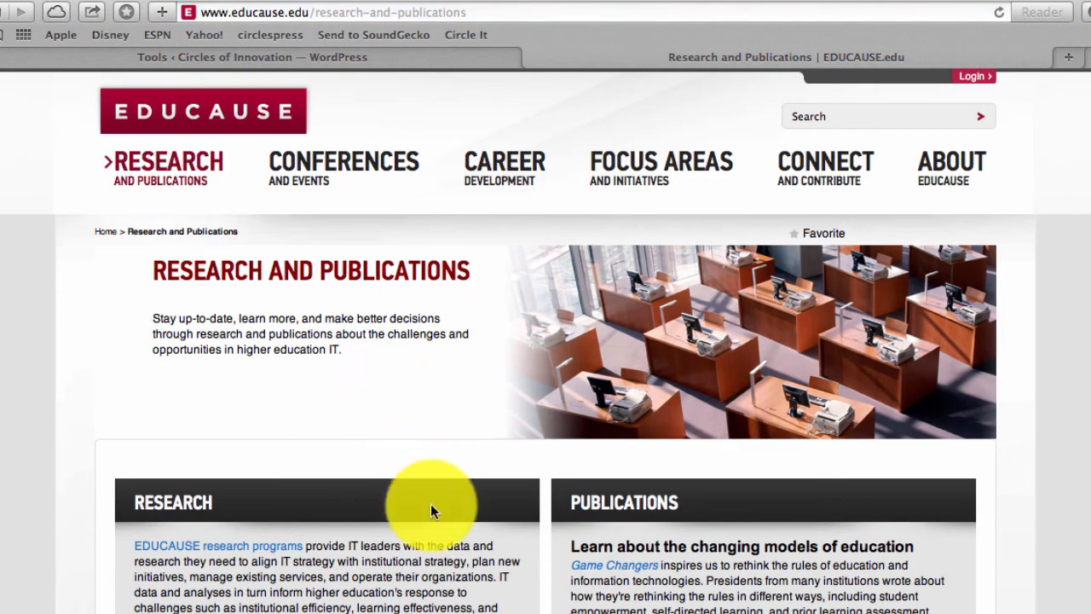
- Clip the "EDUCAUSE research programs" paragraph of the Research section into a new post with the Circle It bookmarklet
scroll(431, 504, down, 2)
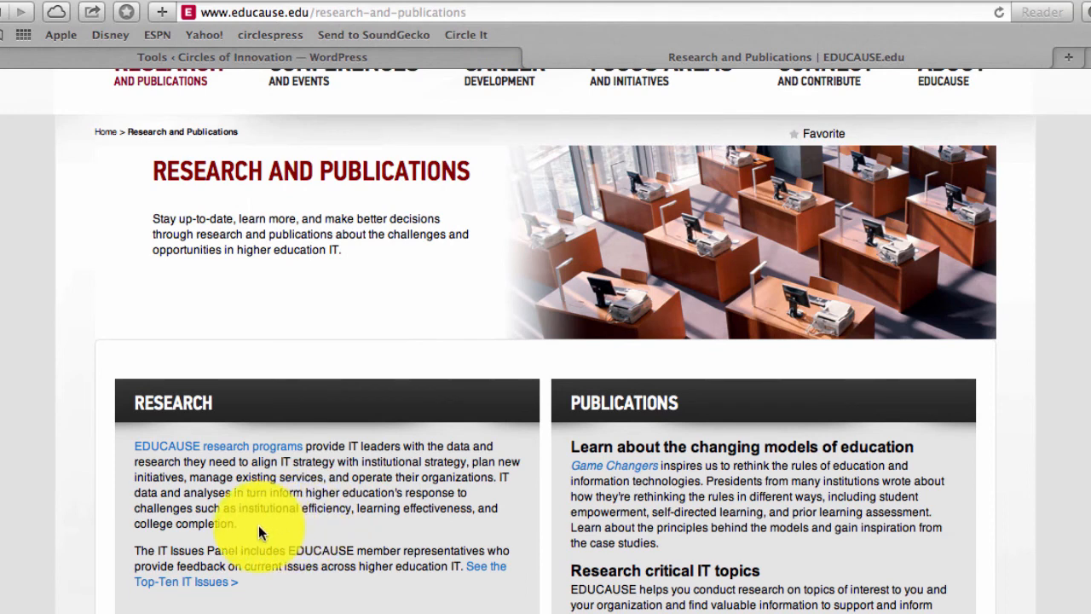
drag(258, 525, 132, 444)
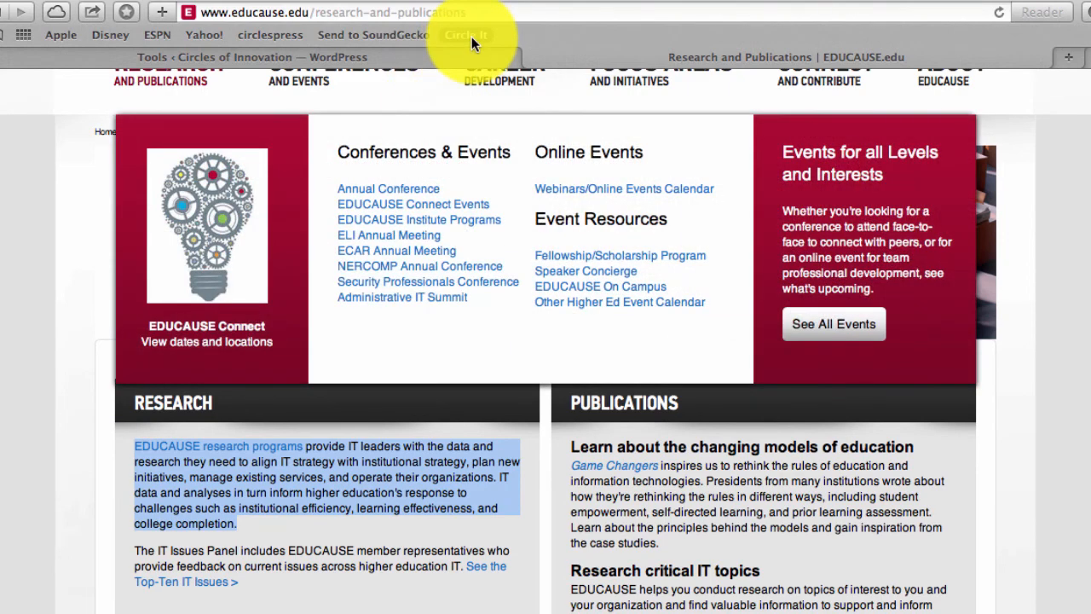
click(472, 37)
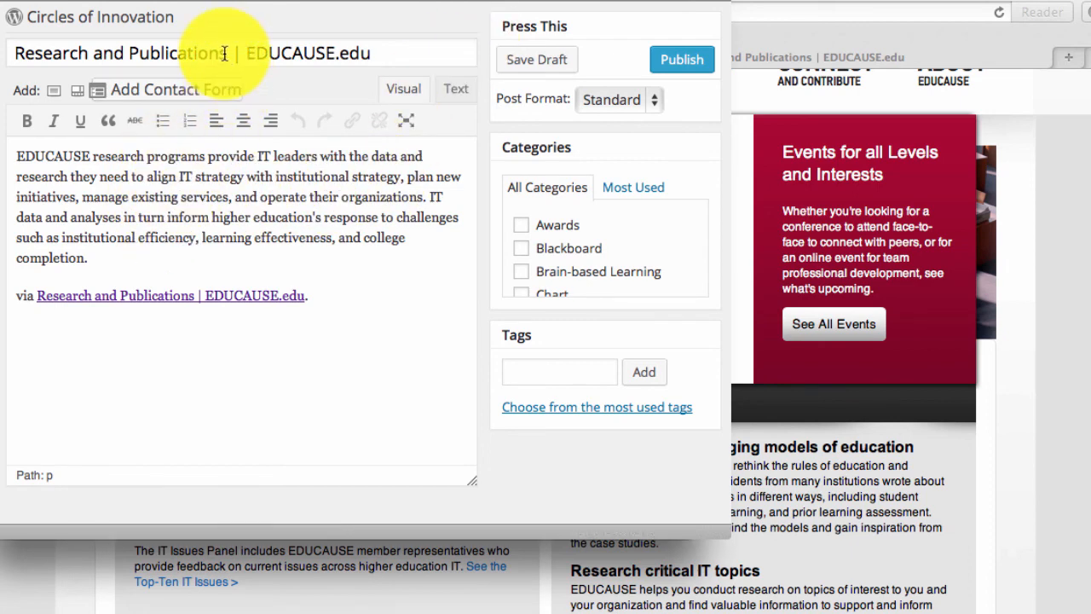
- Select the Conference Notes category for the clipped post, enter "Research" as a tag, and close the clipping window without publishing
scroll(582, 234, down, 4)
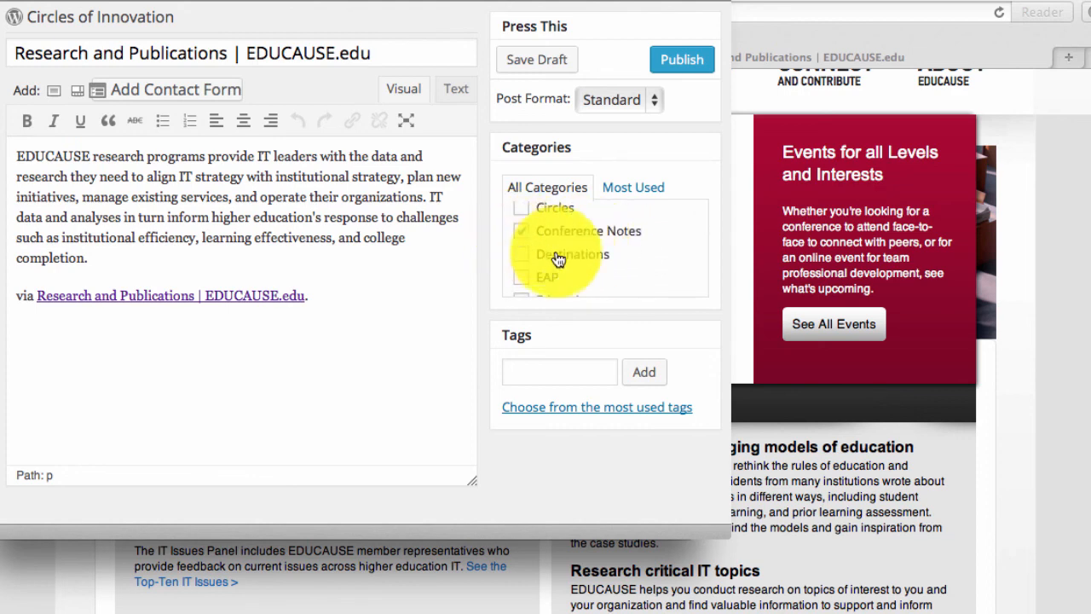
scroll(556, 251, down, 2)
click(548, 380)
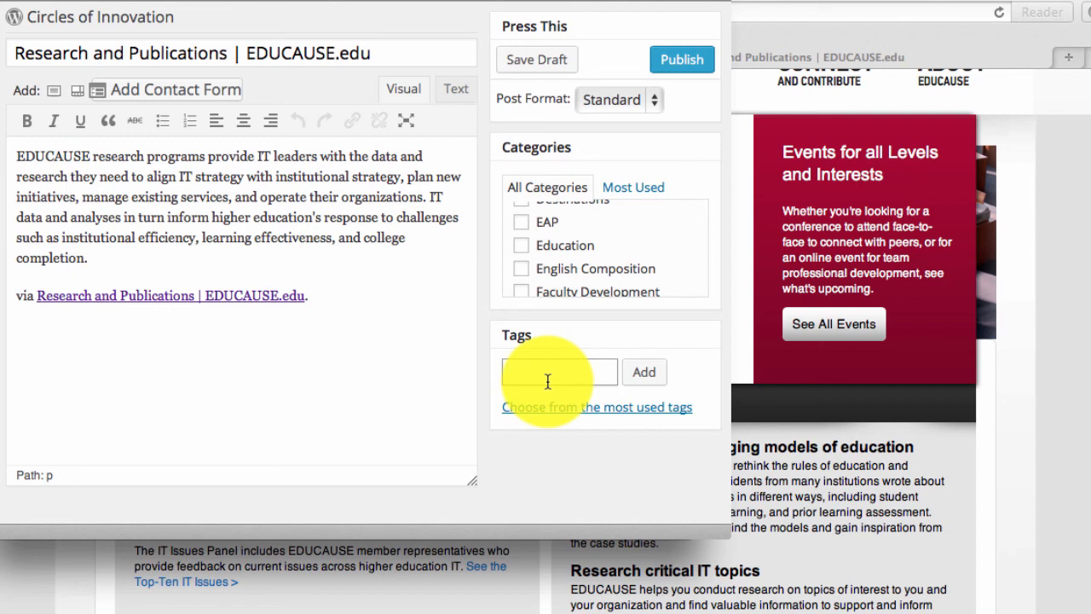
text(Research)
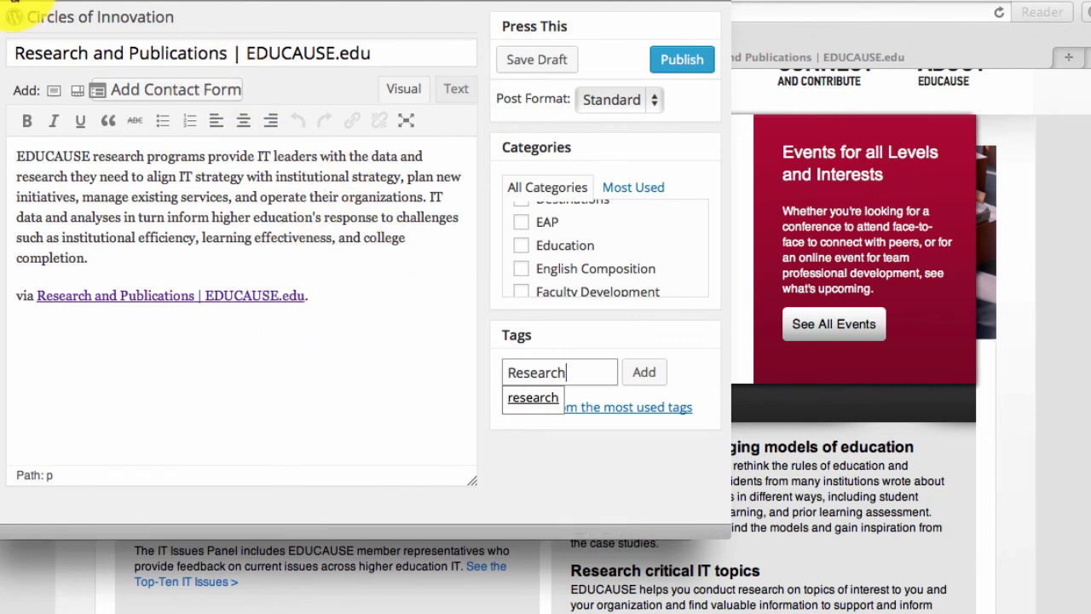
click(11, 0)
- Clip the Research section's paragraph about the IT Issues Panel into a new post with the Circle It bookmarklet
scroll(468, 217, up, 1)
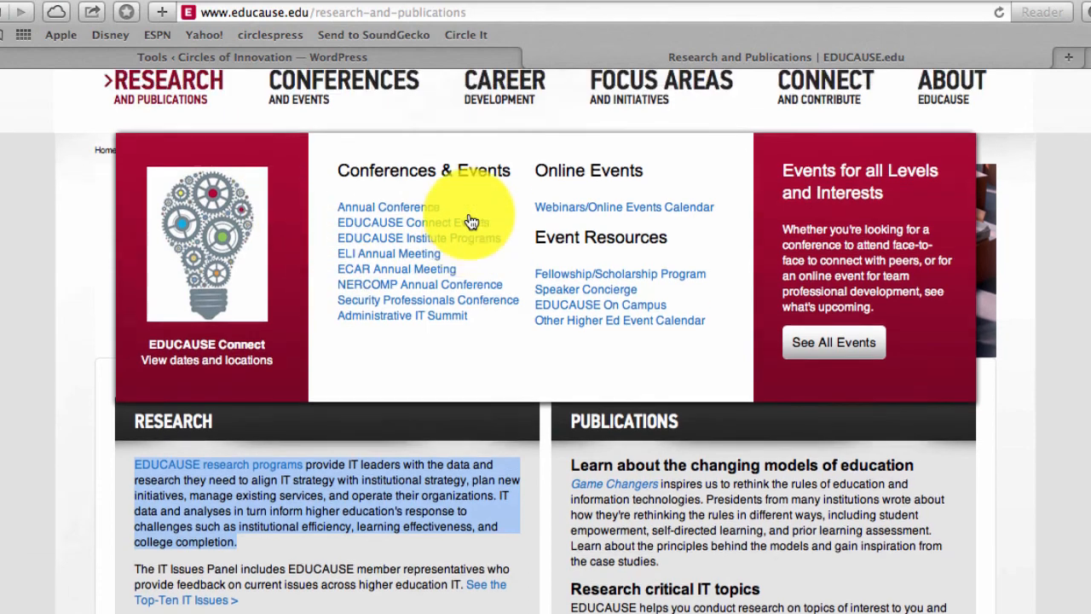
scroll(471, 220, up, 2)
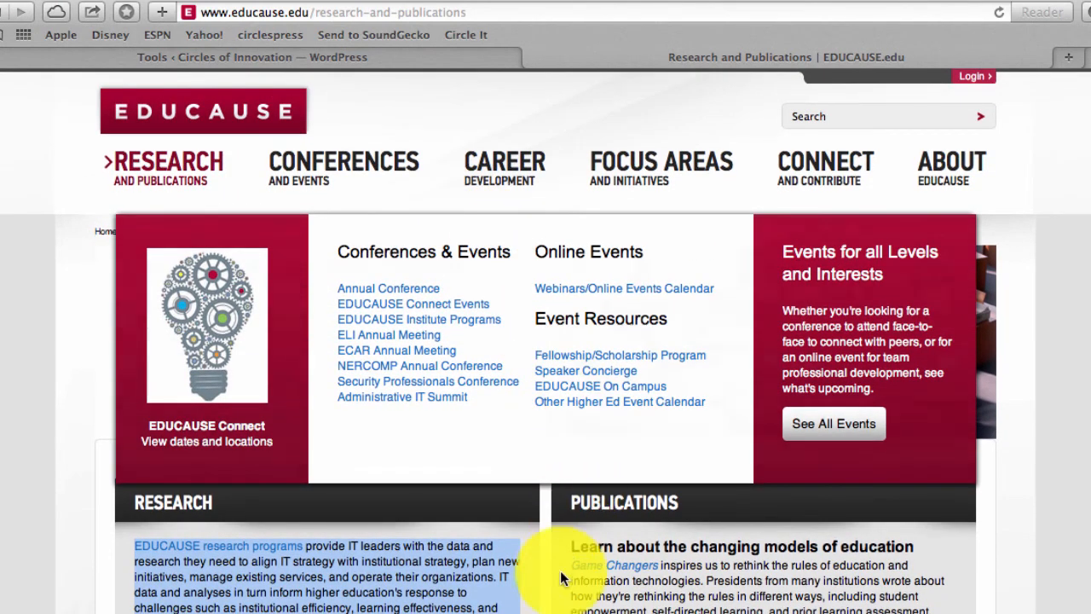
scroll(561, 578, down, 3)
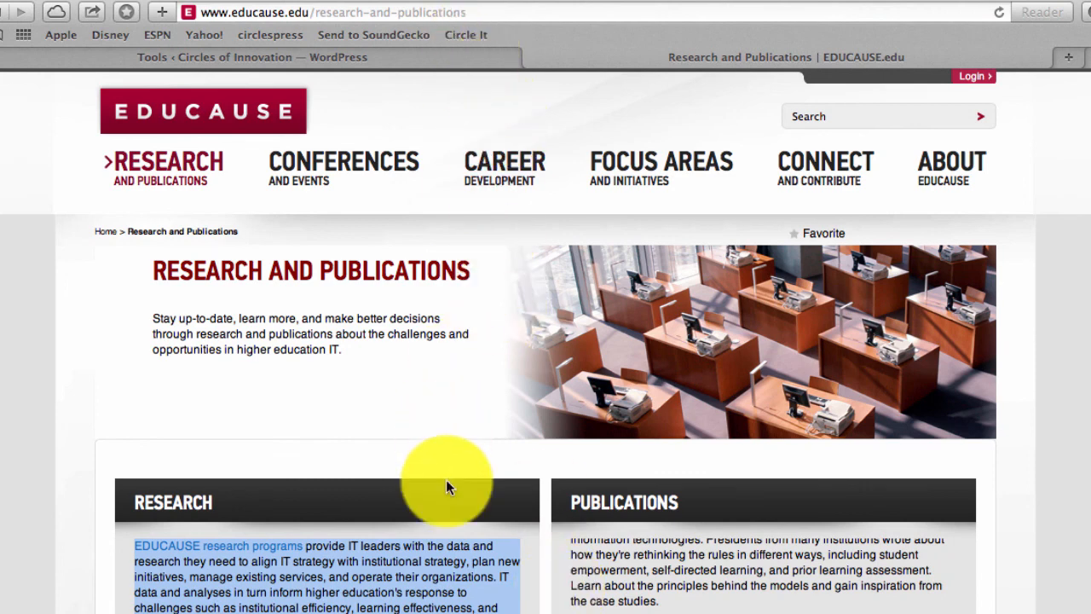
click(435, 586)
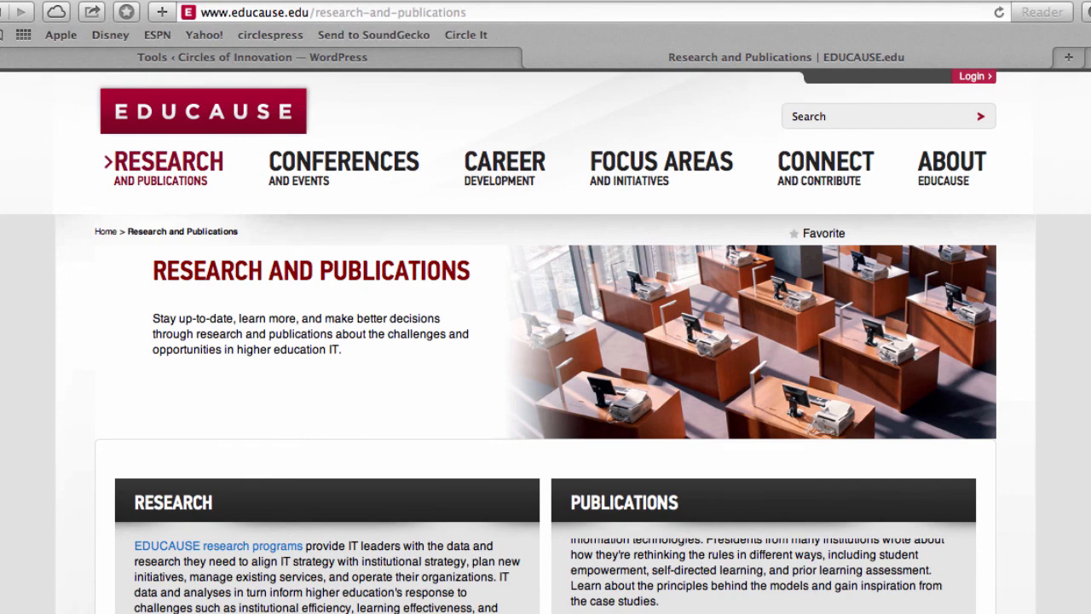
click(474, 34)
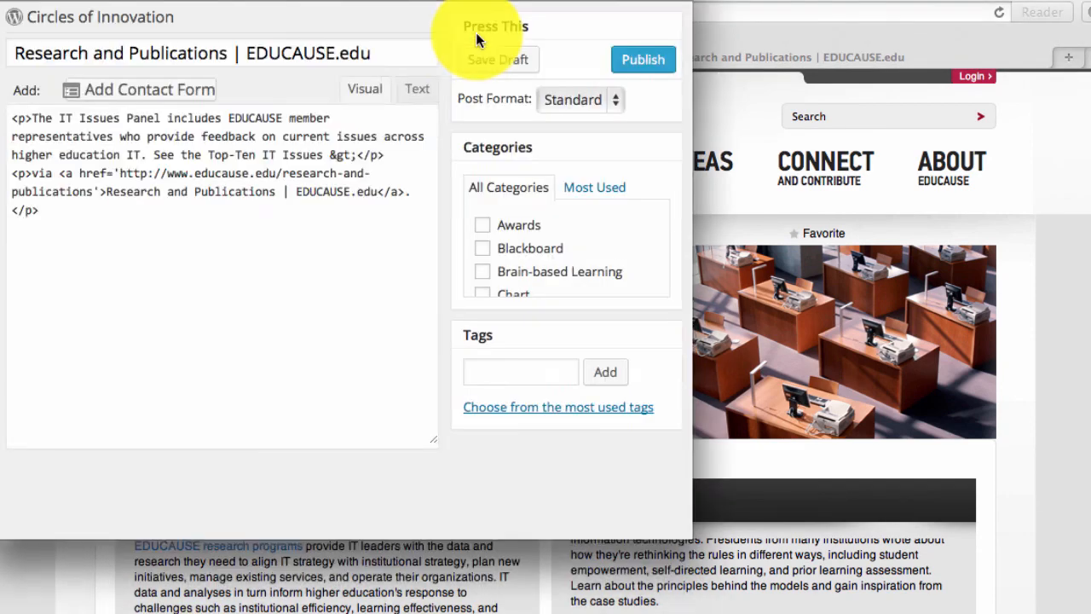